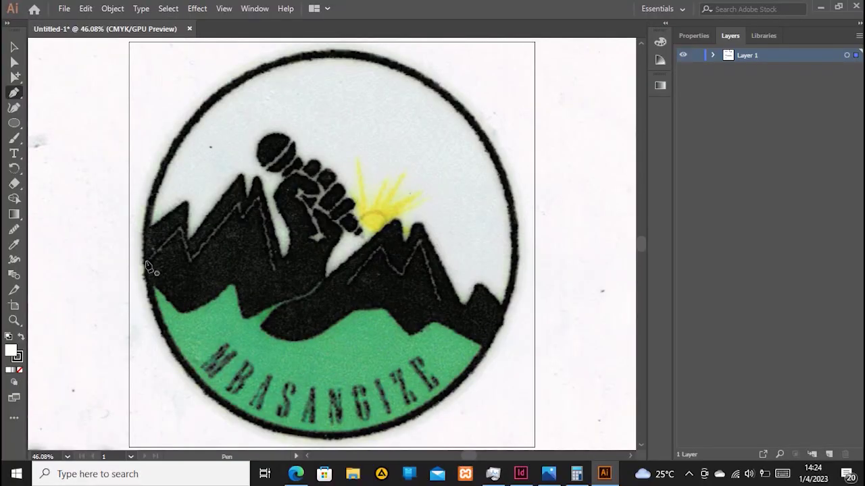
Trace the jagged inner ridge line of the left mountains with the Pen tool, from the circle's left edge to the forearm.
{"action": "left_click", "coordinate": [146, 263]}
{"action": "left_click", "coordinate": [180, 230]}
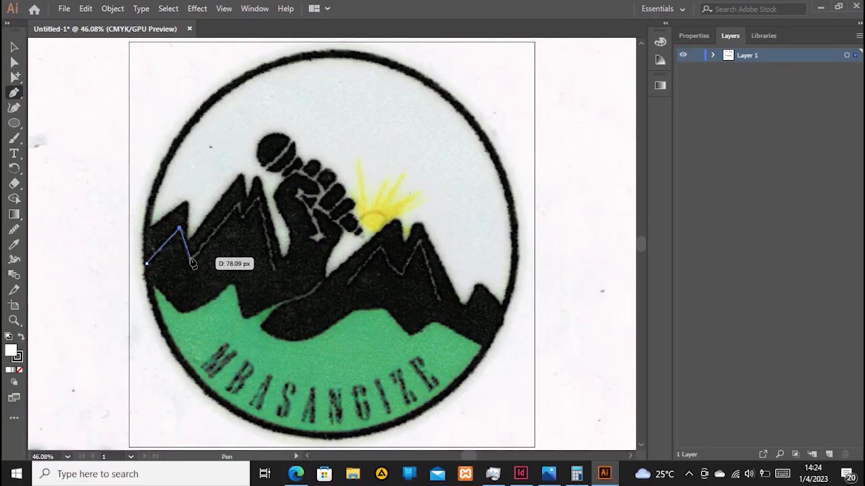
{"action": "left_click", "coordinate": [191, 258]}
{"action": "left_click", "coordinate": [239, 204]}
{"action": "left_click", "coordinate": [243, 219]}
{"action": "left_click", "coordinate": [257, 198]}
{"action": "left_click", "coordinate": [274, 269]}
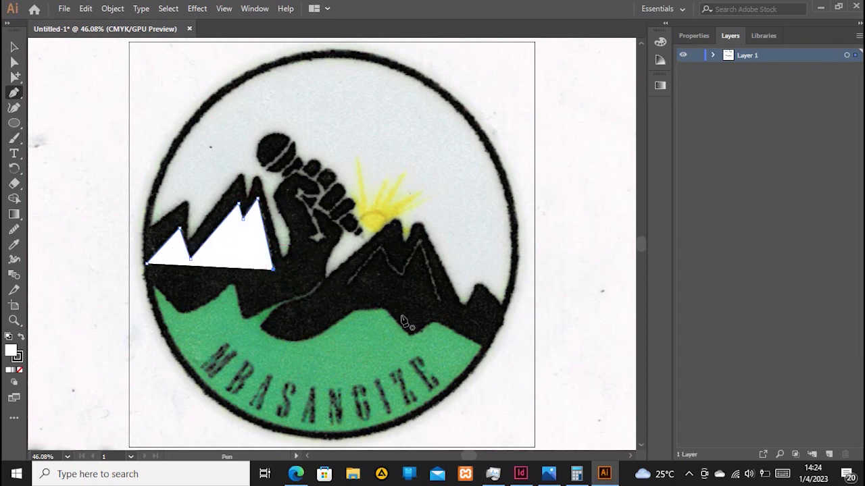
Trace the inner ridge line of the right mountain as a separate pen path, following its two inner peaks and the dip between them.
{"action": "left_click", "coordinate": [346, 284]}
{"action": "left_click", "coordinate": [378, 249]}
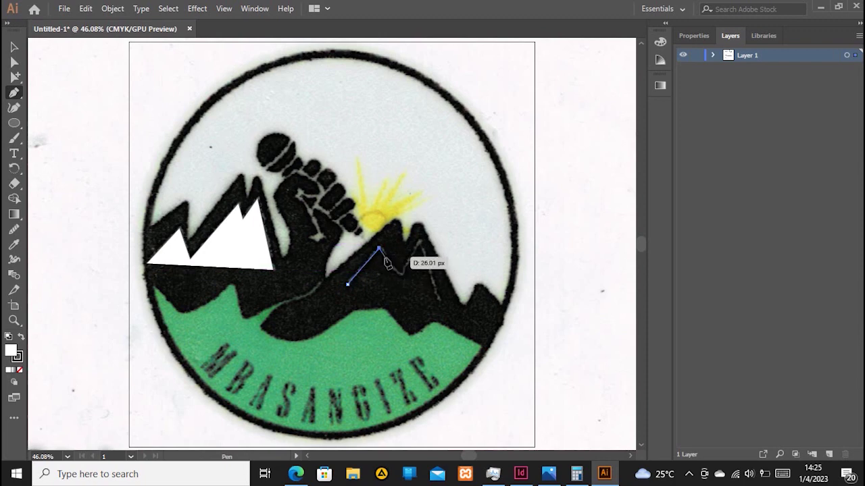
{"action": "left_click", "coordinate": [386, 258]}
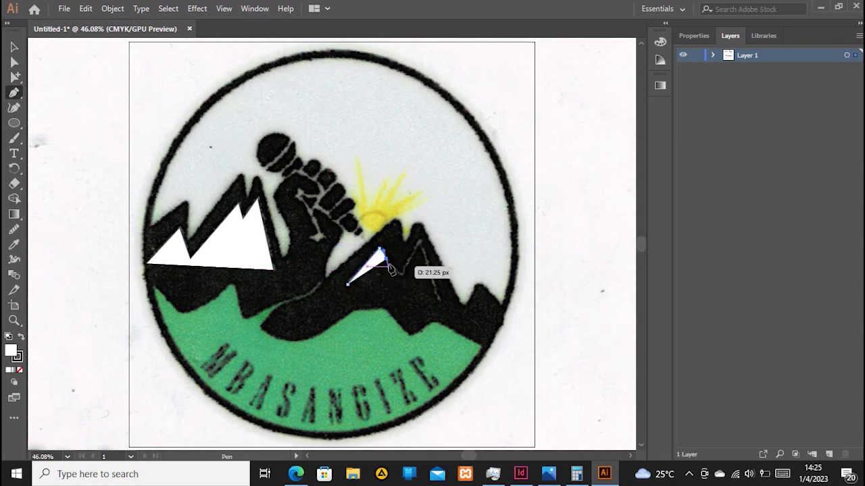
{"action": "left_click", "coordinate": [400, 276]}
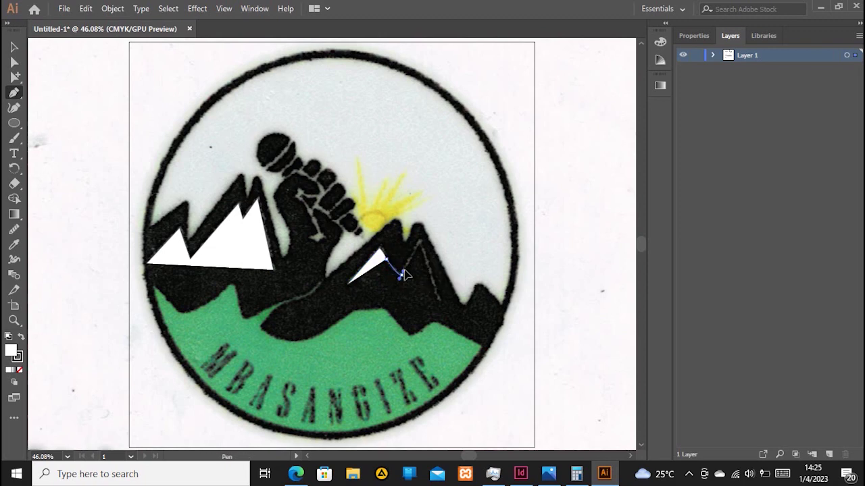
{"action": "left_click", "coordinate": [404, 278]}
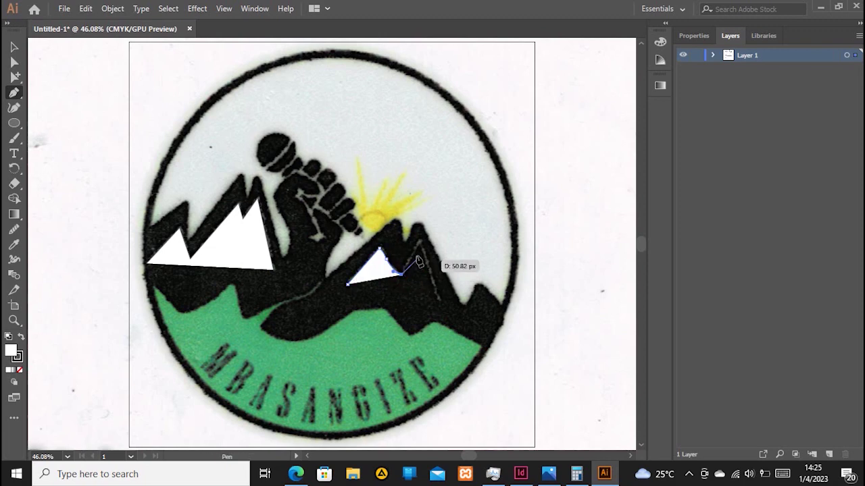
{"action": "left_click", "coordinate": [418, 240]}
{"action": "scroll", "coordinate": [432, 278], "scroll_direction": "right", "scroll_amount": 2}
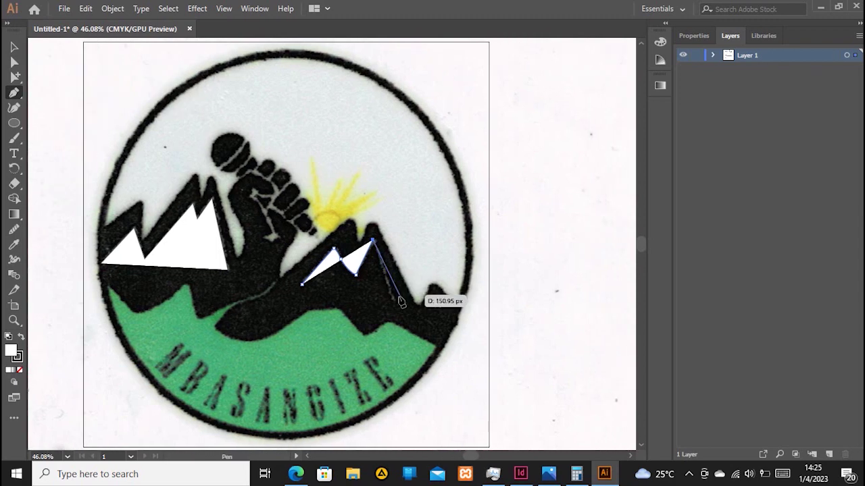
{"action": "left_click", "coordinate": [393, 299]}
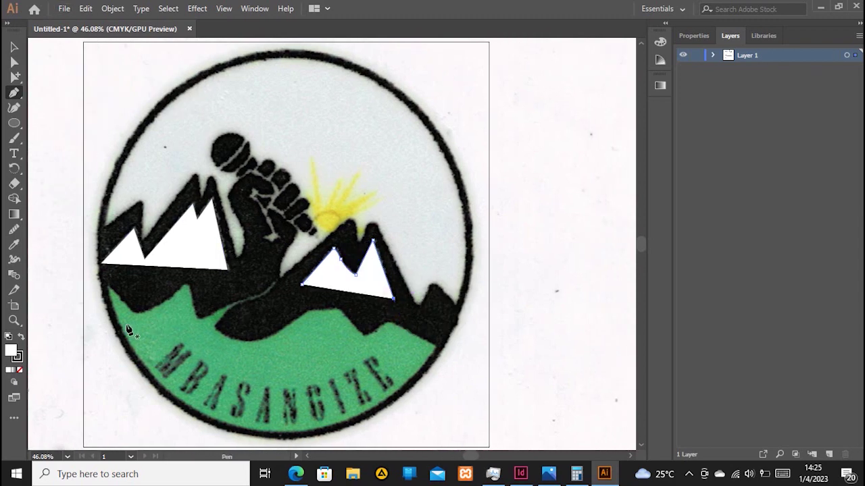
Start a new pen path along the green ground's upper edge at the circle's left side.
{"action": "left_click", "coordinate": [106, 288]}
{"action": "left_click", "coordinate": [133, 313]}
{"action": "scroll", "coordinate": [146, 301], "scroll_direction": "up", "scroll_amount": 3}
{"action": "left_click_drag", "start_coordinate": [172, 311], "coordinate": [185, 300]}
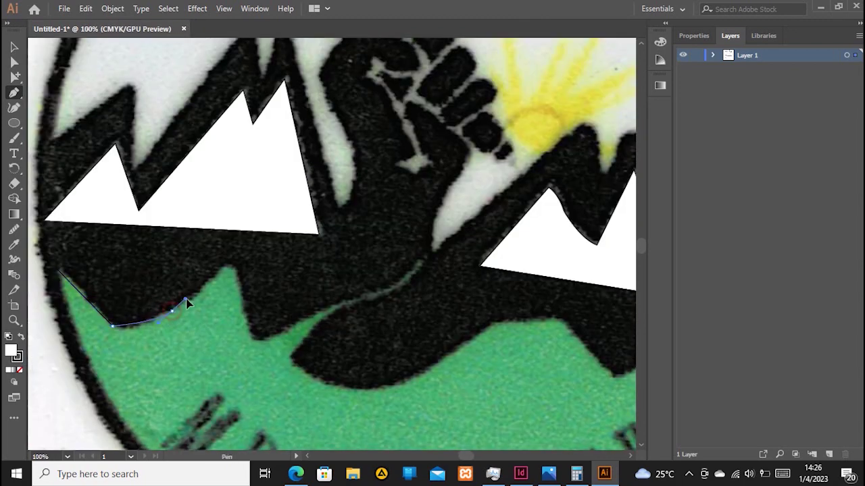
{"action": "key", "text": "ctrl+z"}
{"action": "key", "text": "ctrl+z"}
Trace the green ground's upper edge through the first dip, over the pointed green peak and into the next dip.
{"action": "left_click", "coordinate": [111, 324]}
{"action": "left_click", "coordinate": [111, 324]}
{"action": "left_click_drag", "start_coordinate": [127, 347], "coordinate": [174, 314]}
{"action": "left_click_drag", "start_coordinate": [222, 267], "coordinate": [251, 224]}
{"action": "left_click", "coordinate": [221, 267]}
{"action": "left_click_drag", "start_coordinate": [239, 279], "coordinate": [294, 330]}
{"action": "left_click", "coordinate": [239, 279]}
{"action": "left_click", "coordinate": [248, 327]}
{"action": "left_click", "coordinate": [275, 334]}
Trace the narrow green sliver up to the base of the forearm and back down to the black rounded shape's left tip.
{"action": "left_click_drag", "start_coordinate": [361, 298], "coordinate": [403, 287]}
{"action": "left_click", "coordinate": [414, 276]}
{"action": "left_click_drag", "start_coordinate": [352, 307], "coordinate": [295, 355]}
{"action": "left_click", "coordinate": [351, 307]}
{"action": "left_click", "coordinate": [291, 354]}
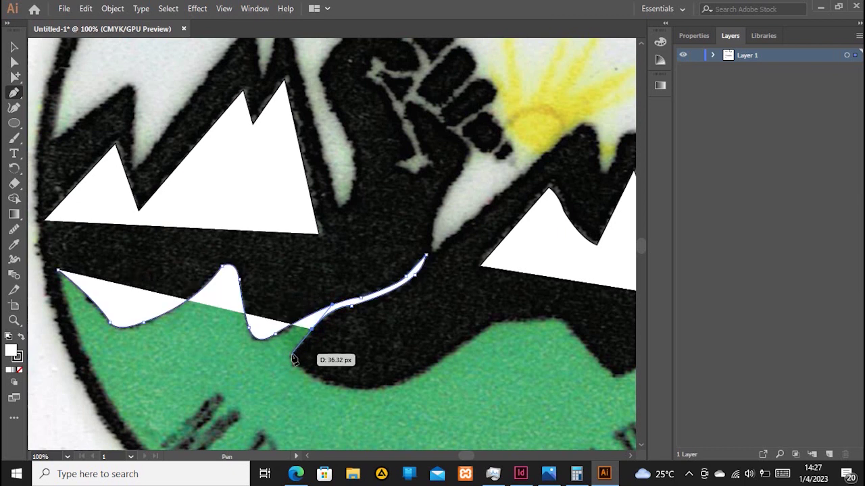
Continue the ground path around the curved underside of the black rounded shape to the start of the next green hill.
{"action": "left_click_drag", "start_coordinate": [352, 388], "coordinate": [420, 404]}
{"action": "left_click", "coordinate": [352, 388]}
{"action": "left_click_drag", "start_coordinate": [435, 362], "coordinate": [492, 325]}
{"action": "left_click", "coordinate": [436, 363]}
{"action": "left_click", "coordinate": [492, 323]}
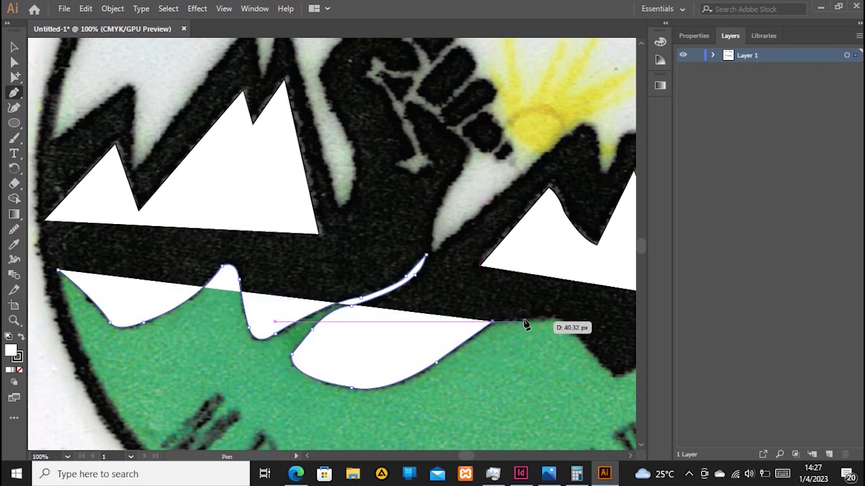
Trace the two right-hand green hills and the dip between them, ending just outside the circle's right edge.
{"action": "left_click", "coordinate": [533, 320]}
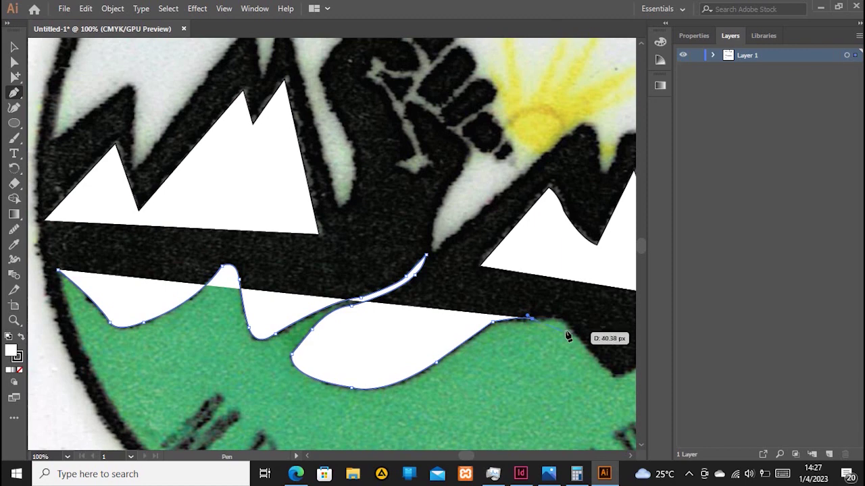
{"action": "left_click_drag", "start_coordinate": [574, 335], "coordinate": [581, 357]}
{"action": "left_click", "coordinate": [575, 335]}
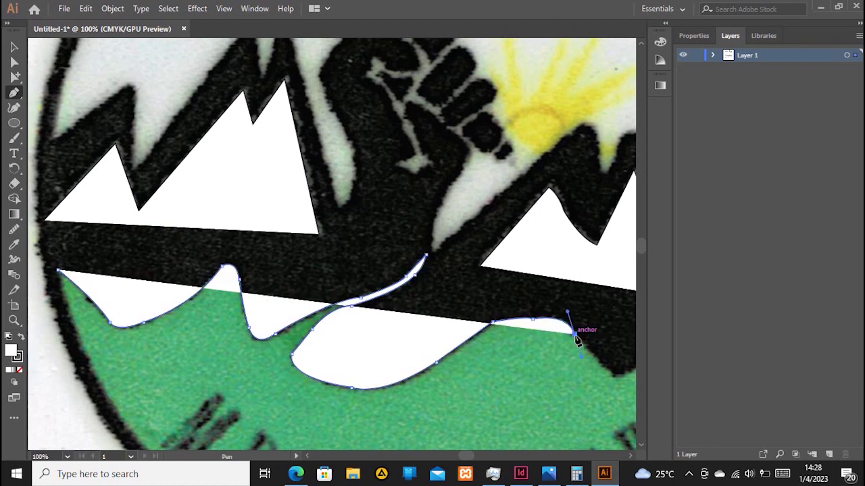
{"action": "scroll", "coordinate": [398, 375], "scroll_direction": "right", "scroll_amount": 3}
{"action": "scroll", "coordinate": [388, 334], "scroll_direction": "down", "scroll_amount": 1}
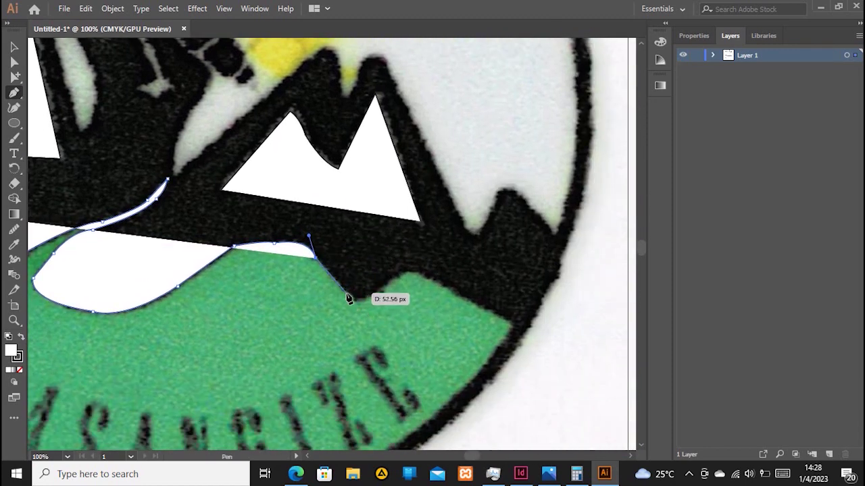
{"action": "left_click", "coordinate": [349, 296]}
{"action": "left_click_drag", "start_coordinate": [386, 286], "coordinate": [454, 291]}
{"action": "left_click", "coordinate": [428, 276]}
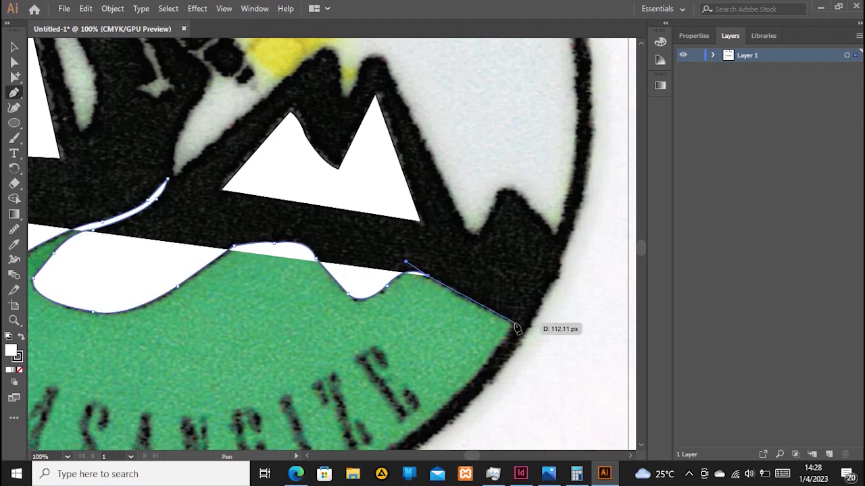
{"action": "left_click", "coordinate": [531, 344]}
Close the ground shape with straight segments running outside the circle's lower edge back to its starting point.
{"action": "scroll", "coordinate": [454, 412], "scroll_direction": "down", "scroll_amount": 2, "text": "alt"}
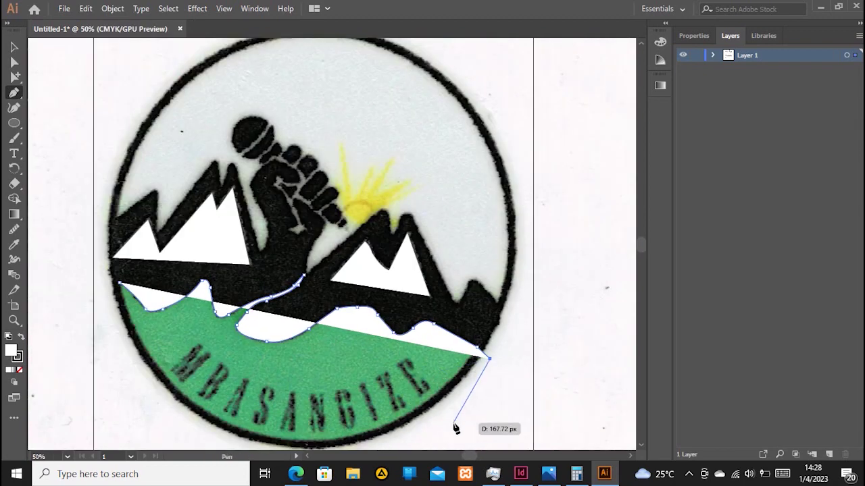
{"action": "scroll", "coordinate": [456, 421], "scroll_direction": "down", "scroll_amount": 2}
{"action": "left_click", "coordinate": [484, 347]}
{"action": "left_click", "coordinate": [348, 392]}
{"action": "left_click", "coordinate": [171, 380]}
{"action": "left_click", "coordinate": [108, 323]}
{"action": "left_click", "coordinate": [98, 224]}
{"action": "left_click", "coordinate": [118, 207]}
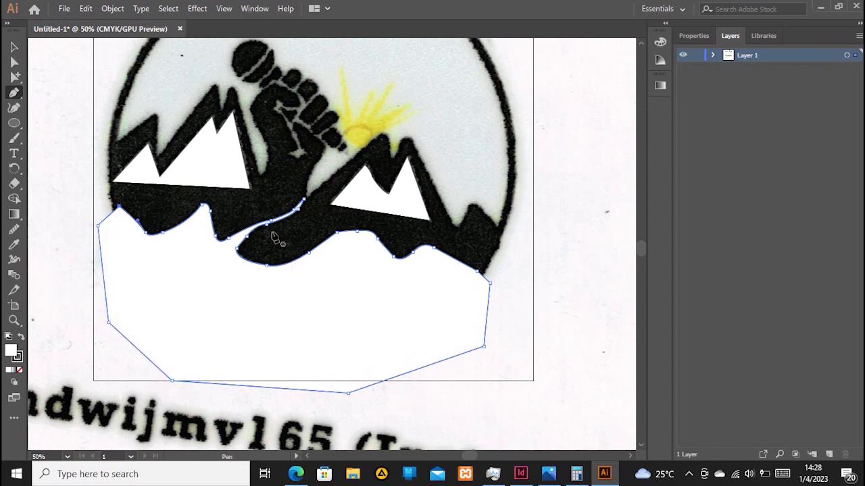
Start a new pen path at the circle's left edge and trace the small leftmost mountain peak down to its valley.
{"action": "left_click", "coordinate": [113, 146]}
{"action": "left_click", "coordinate": [150, 120]}
{"action": "scroll", "coordinate": [162, 119], "scroll_direction": "up", "scroll_amount": 5}
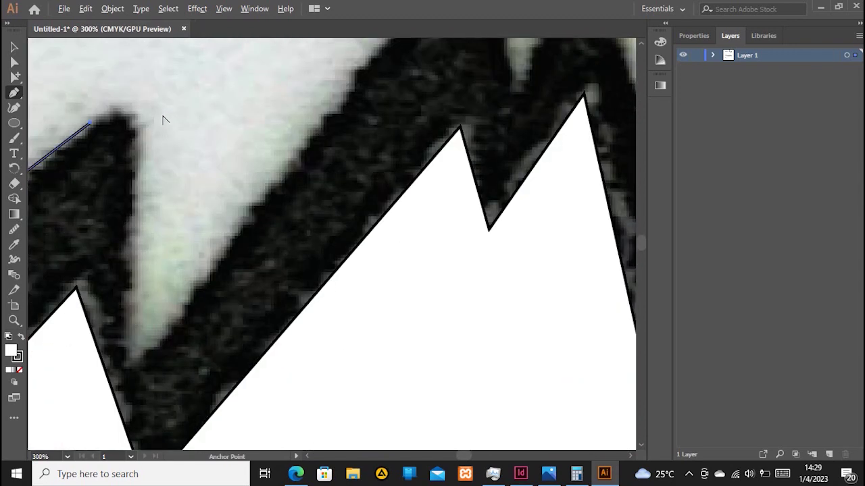
{"action": "scroll", "coordinate": [162, 119], "scroll_direction": "down", "scroll_amount": 4}
{"action": "left_click", "coordinate": [152, 110]}
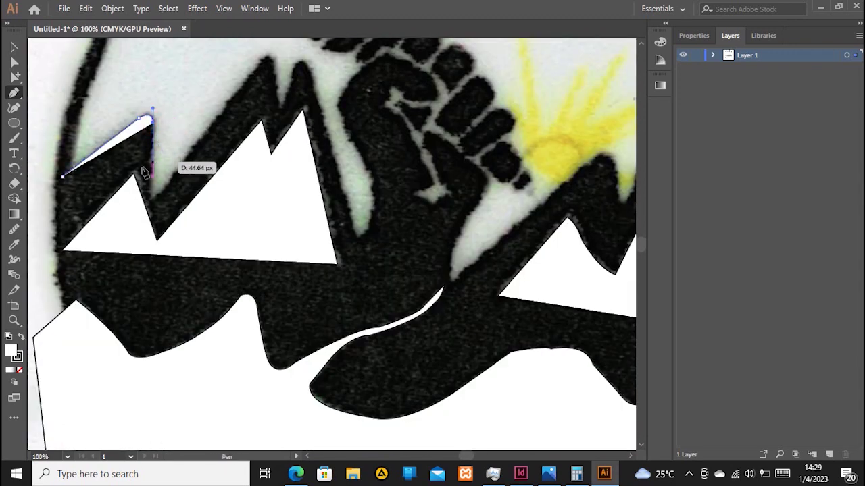
{"action": "left_click", "coordinate": [149, 199]}
Trace the long slope up to the tall left mountain's first peak and down into the notch.
{"action": "left_click", "coordinate": [195, 144]}
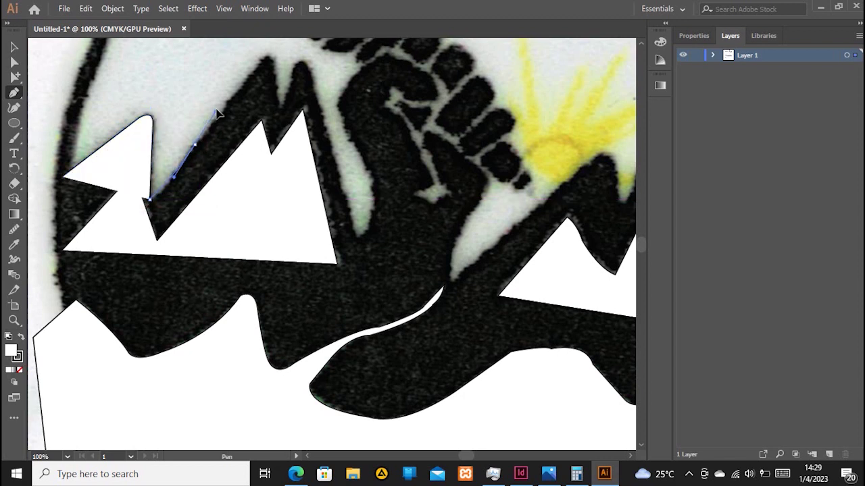
{"action": "left_click_drag", "start_coordinate": [232, 87], "coordinate": [232, 86]}
{"action": "left_click", "coordinate": [195, 145]}
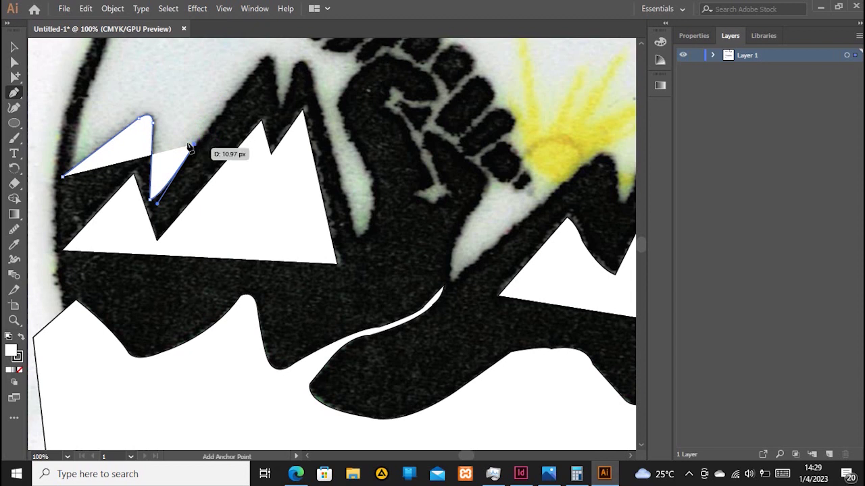
{"action": "left_click", "coordinate": [261, 62]}
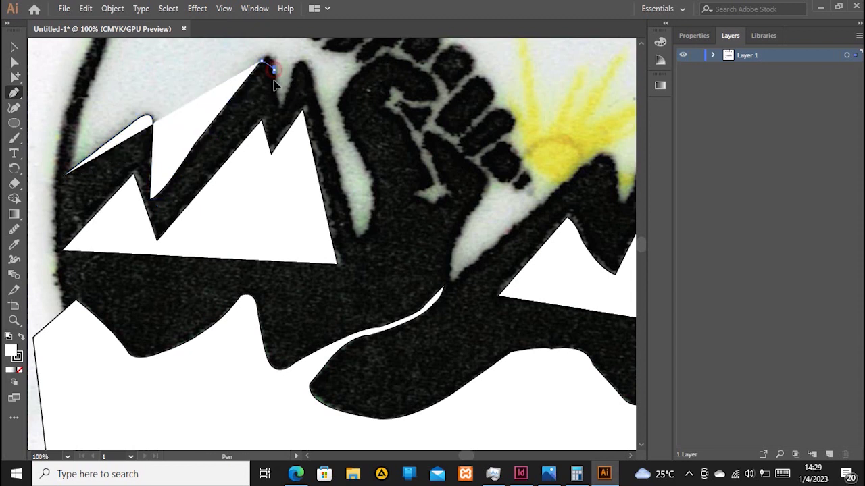
{"action": "left_click_drag", "start_coordinate": [279, 100], "coordinate": [277, 98]}
{"action": "left_click", "coordinate": [278, 107]}
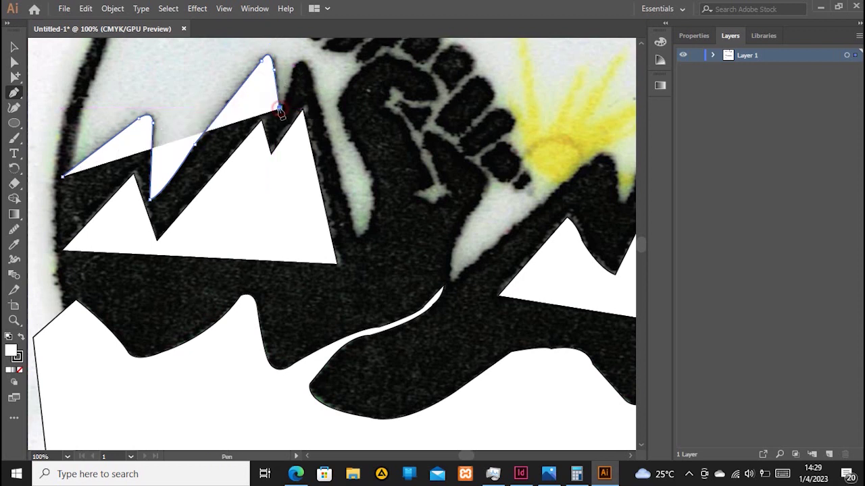
Trace the tall left mountain's second peak, its long slope and the rounded bottom of the gap beside the forearm.
{"action": "left_click_drag", "start_coordinate": [302, 66], "coordinate": [310, 82]}
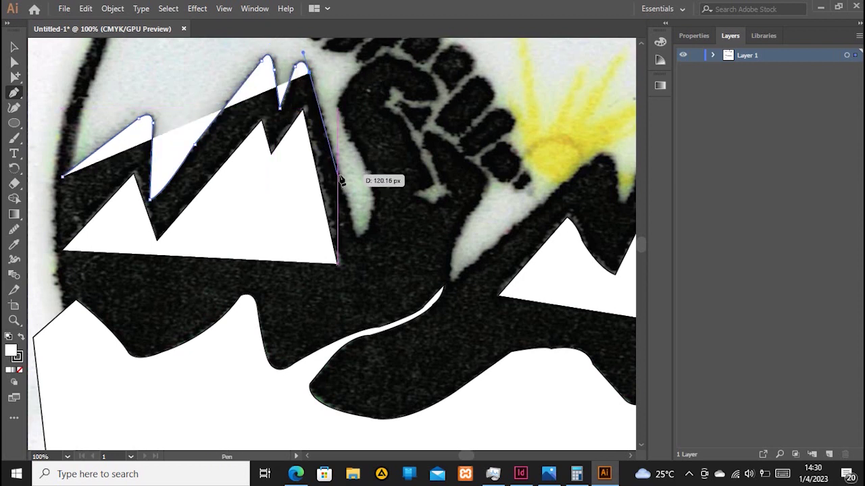
{"action": "left_click", "coordinate": [337, 175]}
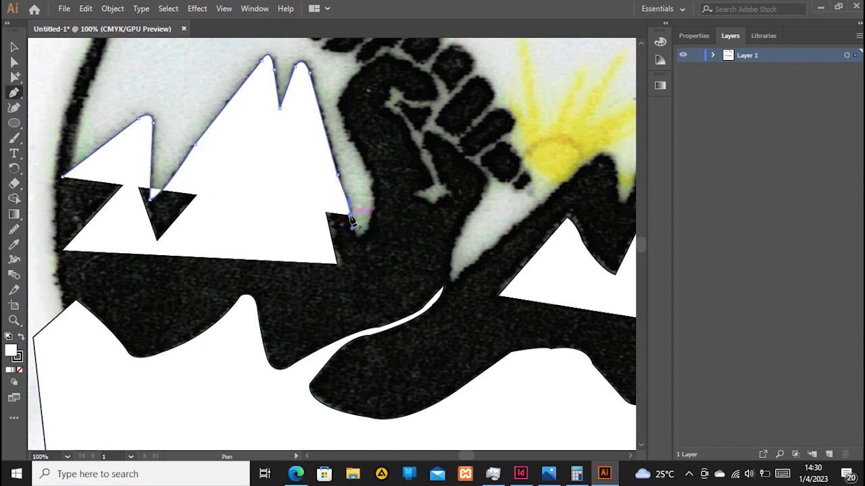
{"action": "left_click", "coordinate": [354, 236]}
{"action": "left_click_drag", "start_coordinate": [371, 218], "coordinate": [377, 183]}
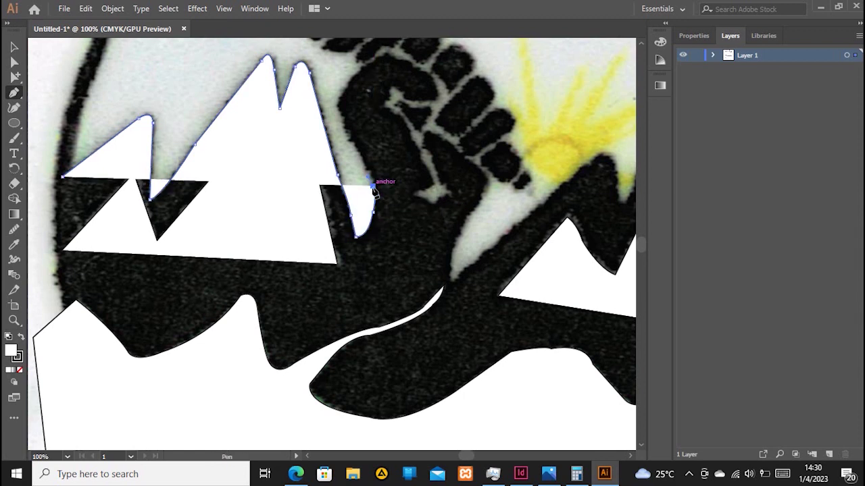
Carry the mountain outline straight across the base of the forearm and up the right mountain's left slope.
{"action": "scroll", "coordinate": [365, 191], "scroll_direction": "up", "scroll_amount": 3}
{"action": "scroll", "coordinate": [363, 191], "scroll_direction": "up", "scroll_amount": 1}
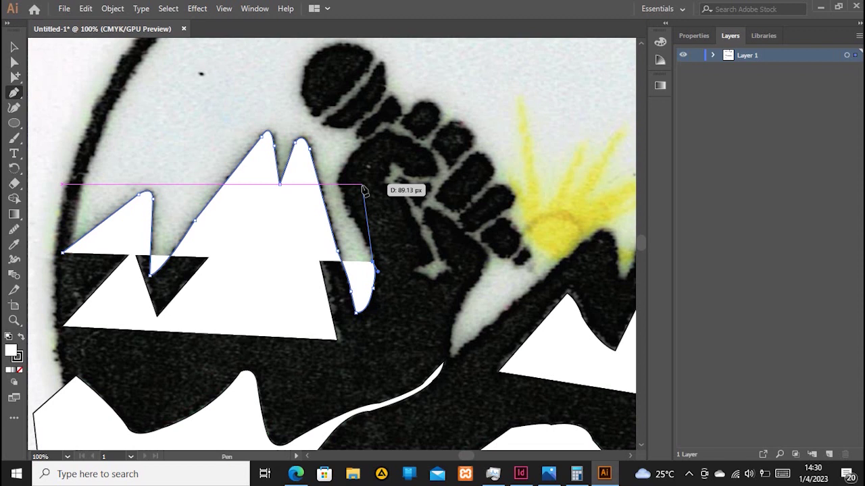
{"action": "left_click", "coordinate": [449, 341]}
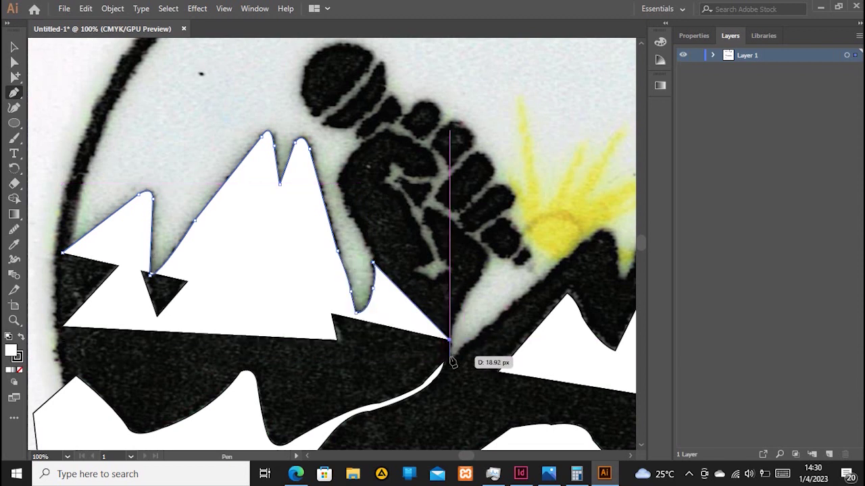
{"action": "left_click", "coordinate": [450, 357]}
{"action": "left_click", "coordinate": [467, 347], "text": "ctrl"}
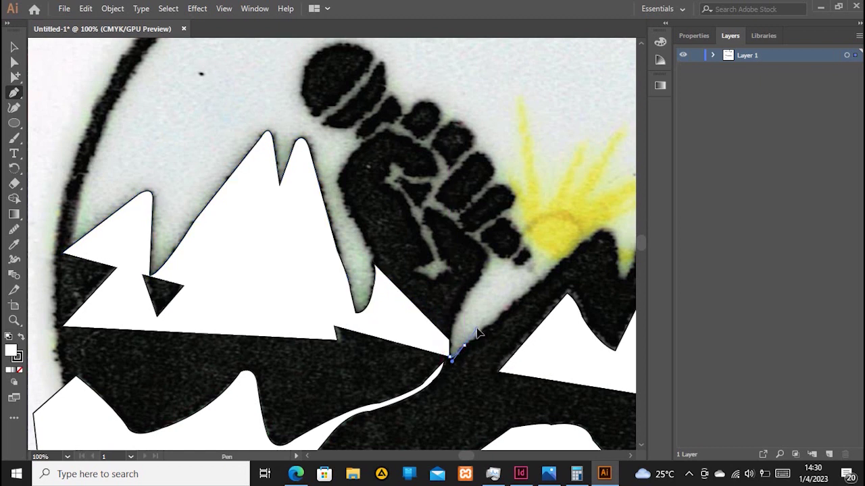
{"action": "left_click", "coordinate": [464, 345]}
{"action": "left_click", "coordinate": [535, 288]}
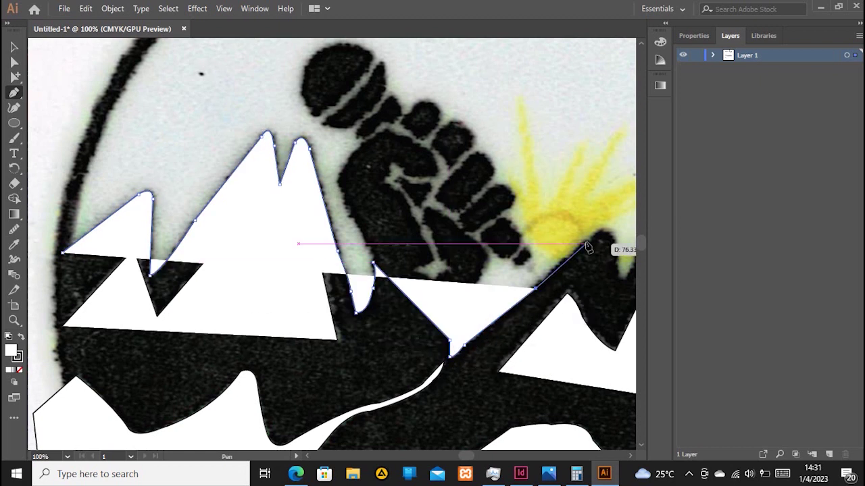
Trace the right mountain's first rounded peak and the notch after it, beside the sun.
{"action": "left_click", "coordinate": [594, 237]}
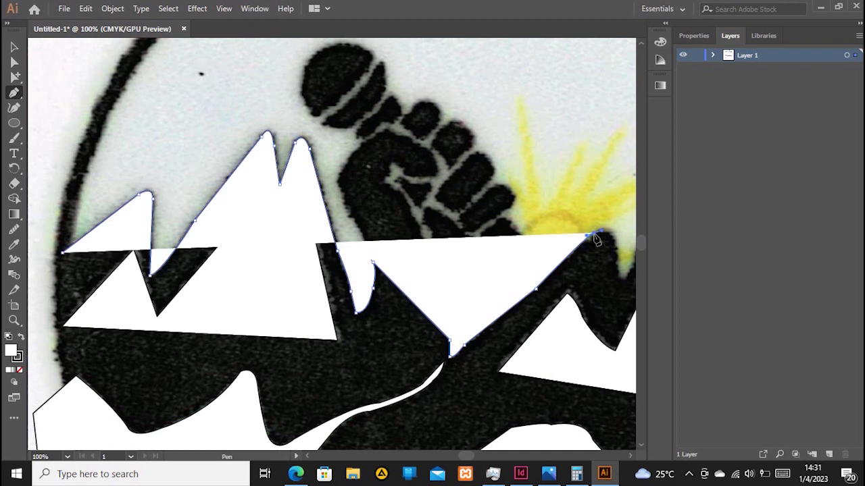
{"action": "scroll", "coordinate": [402, 308], "scroll_direction": "right", "scroll_amount": 2}
{"action": "scroll", "coordinate": [402, 308], "scroll_direction": "right", "scroll_amount": 2}
{"action": "scroll", "coordinate": [451, 270], "scroll_direction": "right", "scroll_amount": 3}
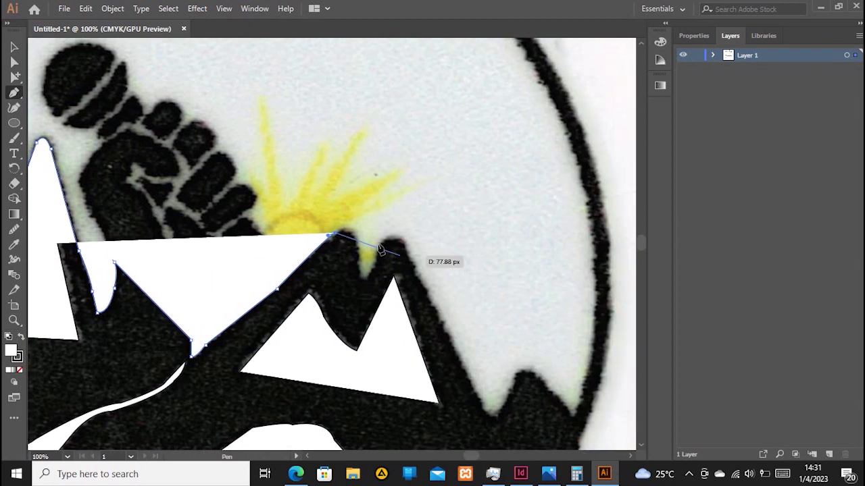
{"action": "left_click_drag", "start_coordinate": [358, 248], "coordinate": [365, 272]}
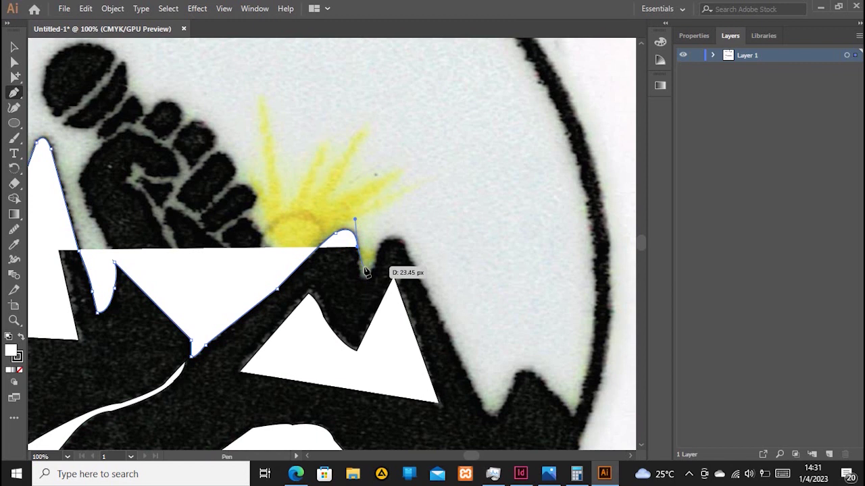
{"action": "left_click", "coordinate": [361, 276]}
{"action": "left_click_drag", "start_coordinate": [372, 269], "coordinate": [380, 253]}
{"action": "left_click", "coordinate": [372, 269]}
{"action": "left_click", "coordinate": [377, 248]}
Trace the right mountain's second peak and its long slope down through the valley before the small rightmost peak.
{"action": "left_click_drag", "start_coordinate": [404, 250], "coordinate": [417, 273]}
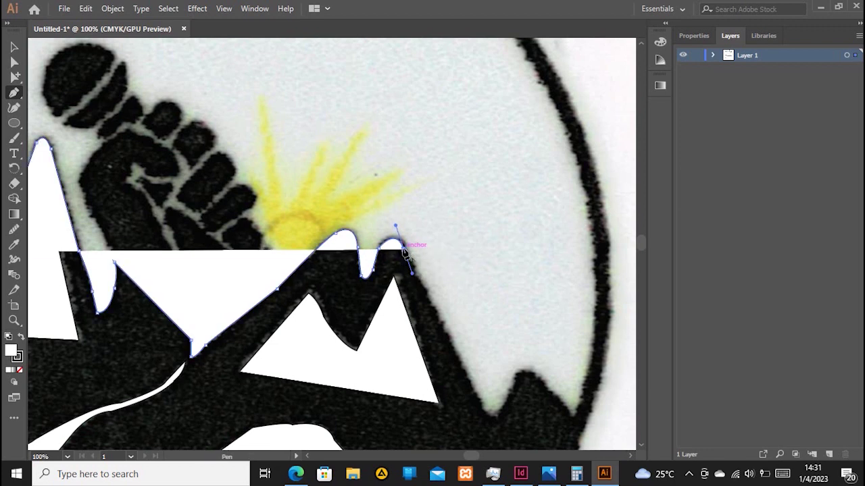
{"action": "left_click", "coordinate": [461, 365]}
{"action": "left_click", "coordinate": [481, 408]}
{"action": "left_click_drag", "start_coordinate": [503, 410], "coordinate": [579, 393]}
{"action": "left_click", "coordinate": [502, 409]}
Trace the small rightmost peak and extend the mountain outline down past the circle's lower right edge.
{"action": "left_click", "coordinate": [514, 382]}
{"action": "scroll", "coordinate": [600, 290], "scroll_direction": "down", "scroll_amount": 5}
{"action": "left_click", "coordinate": [607, 419]}
{"action": "scroll", "coordinate": [606, 419], "scroll_direction": "down", "scroll_amount": 3}
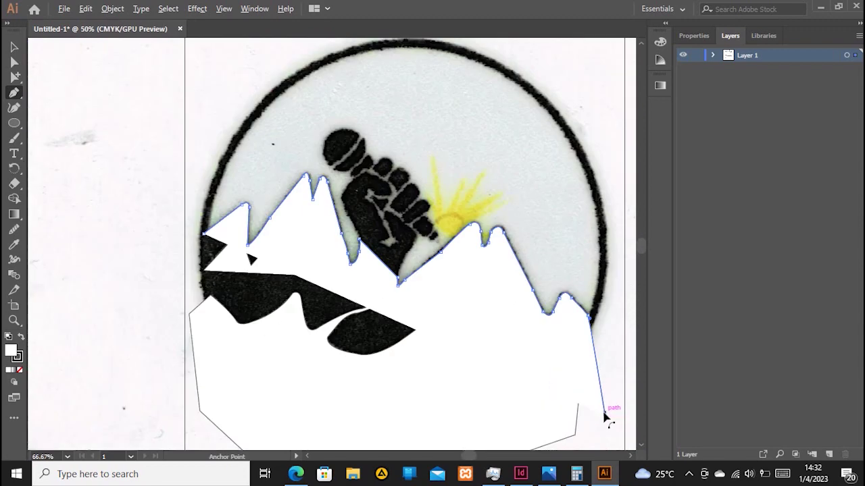
Close the mountain outline with straight segments below and outside the circle, and hide the finished path.
{"action": "left_click", "coordinate": [316, 415]}
{"action": "left_click", "coordinate": [302, 344]}
{"action": "left_click", "coordinate": [336, 293]}
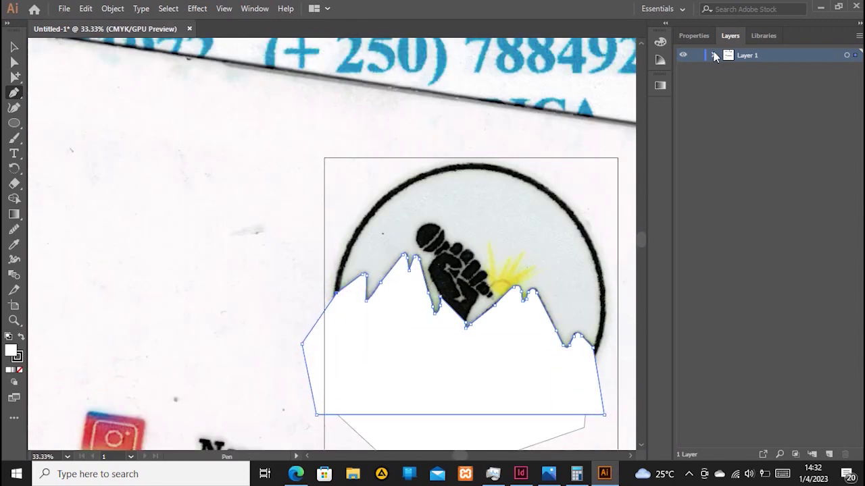
{"action": "left_click", "coordinate": [715, 56]}
{"action": "left_click", "coordinate": [683, 68]}
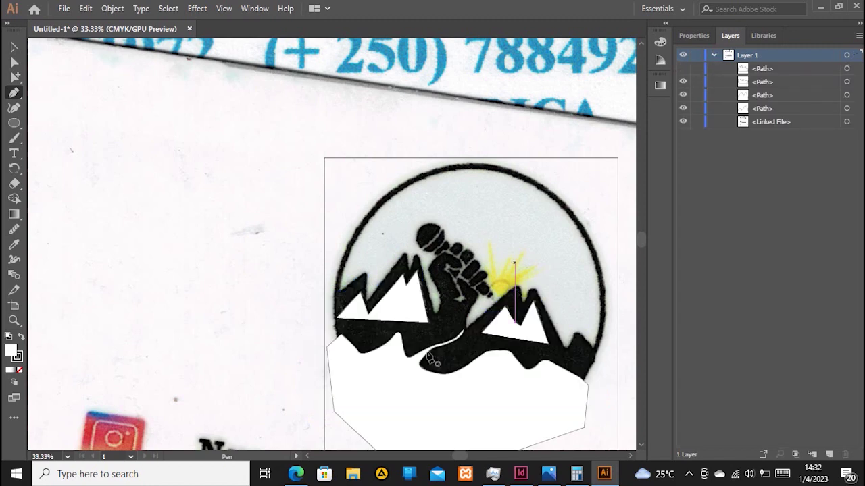
Start a new Pen path beside the tall left mountain and trace the forearm's left edge up to the hand.
{"action": "scroll", "coordinate": [454, 290], "scroll_direction": "up", "scroll_amount": 3}
{"action": "left_click_drag", "start_coordinate": [446, 379], "coordinate": [404, 258]}
{"action": "scroll", "coordinate": [404, 257], "scroll_direction": "down", "scroll_amount": 1}
{"action": "scroll", "coordinate": [404, 258], "scroll_direction": "right", "scroll_amount": 2}
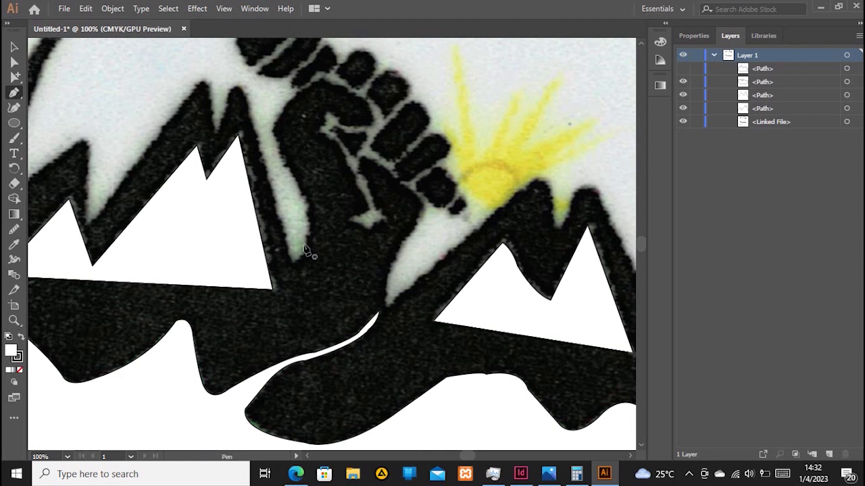
{"action": "left_click", "coordinate": [307, 242]}
{"action": "left_click_drag", "start_coordinate": [303, 193], "coordinate": [288, 165]}
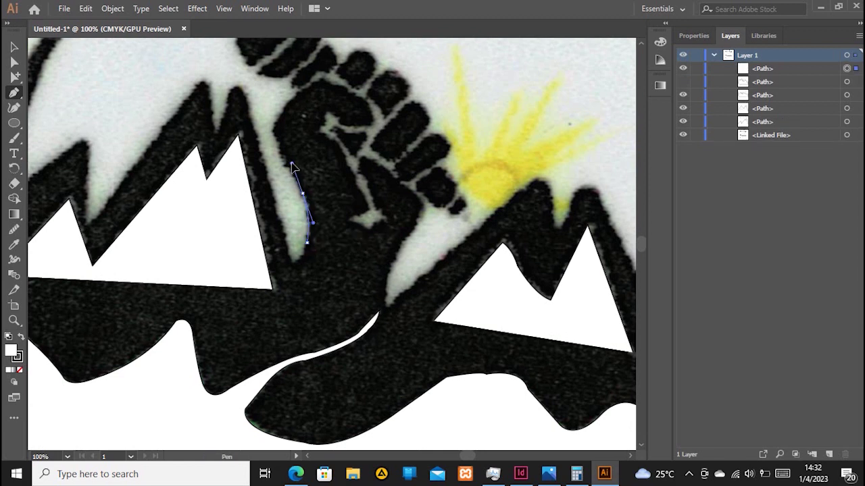
{"action": "left_click", "coordinate": [302, 194]}
{"action": "left_click", "coordinate": [270, 130]}
Curve the hand outline over the rounded top of the thumb and around its tip.
{"action": "left_click_drag", "start_coordinate": [315, 83], "coordinate": [349, 67]}
{"action": "left_click", "coordinate": [314, 83]}
{"action": "left_click_drag", "start_coordinate": [362, 99], "coordinate": [367, 144]}
{"action": "left_click", "coordinate": [362, 99]}
{"action": "left_click", "coordinate": [371, 124]}
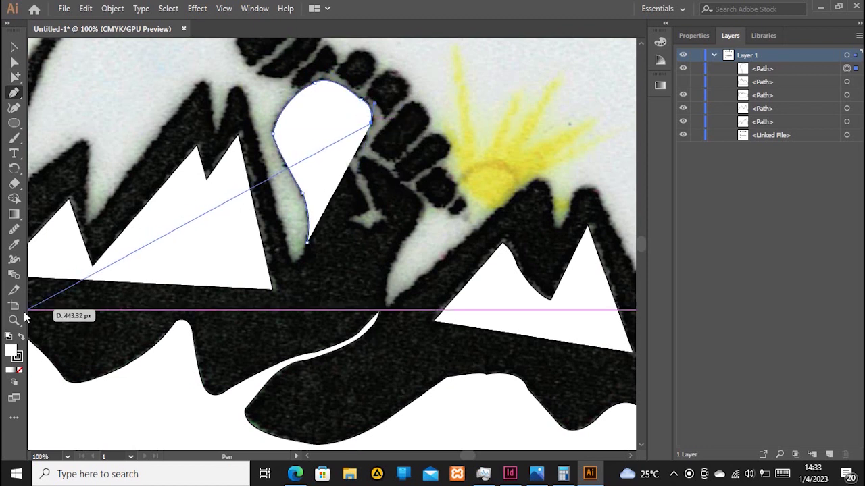
Remove the path's fill and trace the thumb's underside and the small light notch beneath it.
{"action": "left_click", "coordinate": [20, 370]}
{"action": "left_click_drag", "start_coordinate": [340, 125], "coordinate": [317, 139]}
{"action": "left_click", "coordinate": [339, 125]}
{"action": "left_click", "coordinate": [325, 112]}
{"action": "left_click", "coordinate": [322, 127]}
{"action": "scroll", "coordinate": [323, 130], "scroll_direction": "up", "scroll_amount": 1}
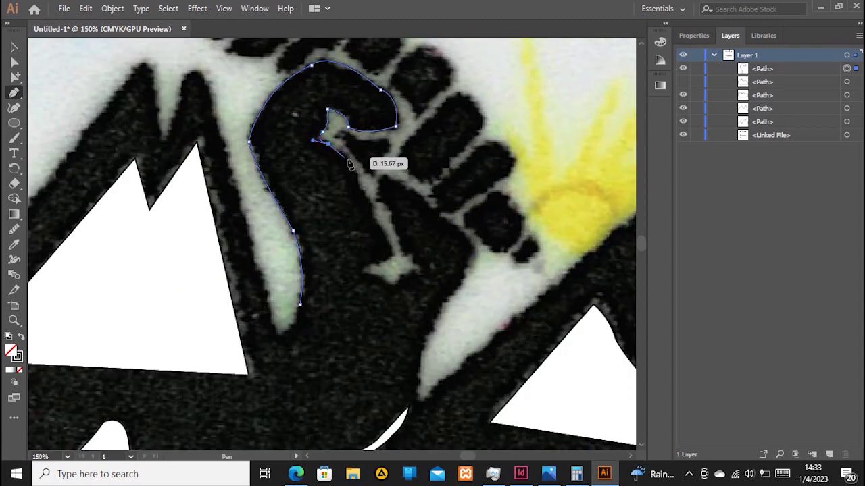
Trace the left side of the narrow palm crease down to the star-shaped gap, undoing misplaced points.
{"action": "left_click_drag", "start_coordinate": [356, 174], "coordinate": [364, 198]}
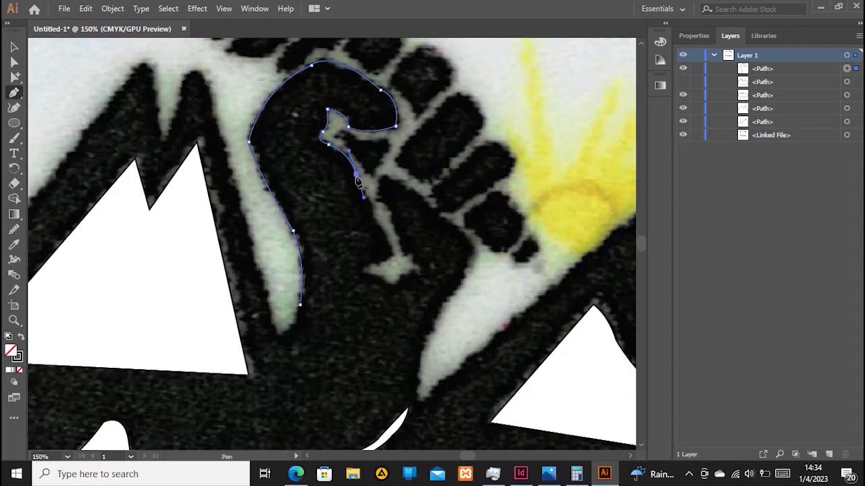
{"action": "left_click_drag", "start_coordinate": [388, 246], "coordinate": [372, 269]}
{"action": "left_click", "coordinate": [385, 258]}
{"action": "key", "text": "ctrl+z"}
{"action": "key", "text": "ctrl+z"}
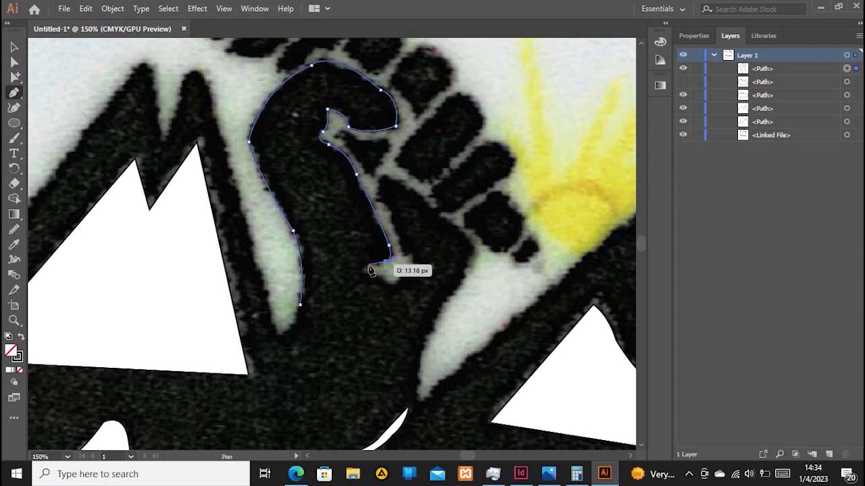
Trace the left tip and lower edge of the star-shaped gap at the end of the palm crease.
{"action": "left_click", "coordinate": [363, 270]}
{"action": "mouse_move", "coordinate": [373, 275]}
{"action": "left_mouse_down"}
{"action": "mouse_move", "coordinate": [393, 293]}
{"action": "mouse_move", "coordinate": [398, 259]}
{"action": "left_mouse_up"}
{"action": "left_click", "coordinate": [373, 275]}
{"action": "left_click", "coordinate": [391, 287]}
{"action": "left_click", "coordinate": [401, 272]}
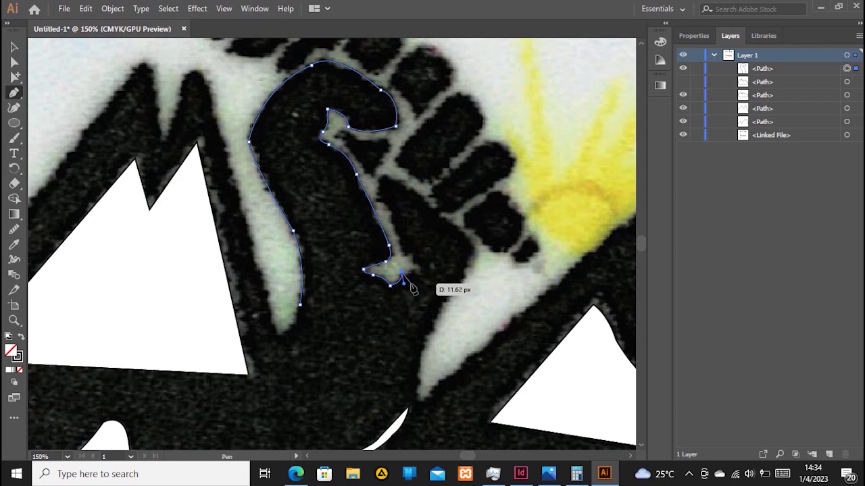
Trace the right tip of the star-shaped gap and return to the crease, undoing a misplaced curve.
{"action": "mouse_move", "coordinate": [420, 275]}
{"action": "left_mouse_down"}
{"action": "mouse_move", "coordinate": [435, 287]}
{"action": "mouse_move", "coordinate": [402, 277]}
{"action": "mouse_move", "coordinate": [427, 287]}
{"action": "left_mouse_up"}
{"action": "key", "text": "ctrl+z"}
{"action": "left_click", "coordinate": [420, 278]}
{"action": "left_click", "coordinate": [419, 265]}
{"action": "left_click", "coordinate": [402, 251]}
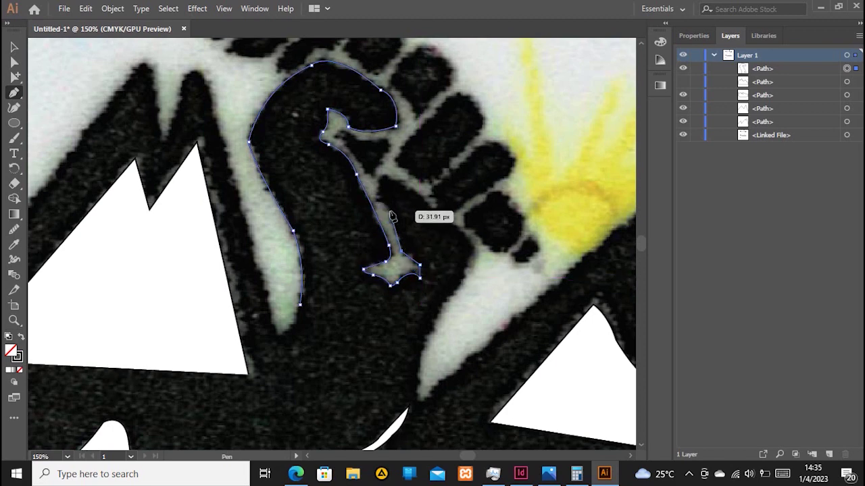
Carry the hand outline up the crease's right side and along the palm's edge beneath the fingers.
{"action": "left_click_drag", "start_coordinate": [377, 201], "coordinate": [393, 175]}
{"action": "left_click", "coordinate": [377, 201]}
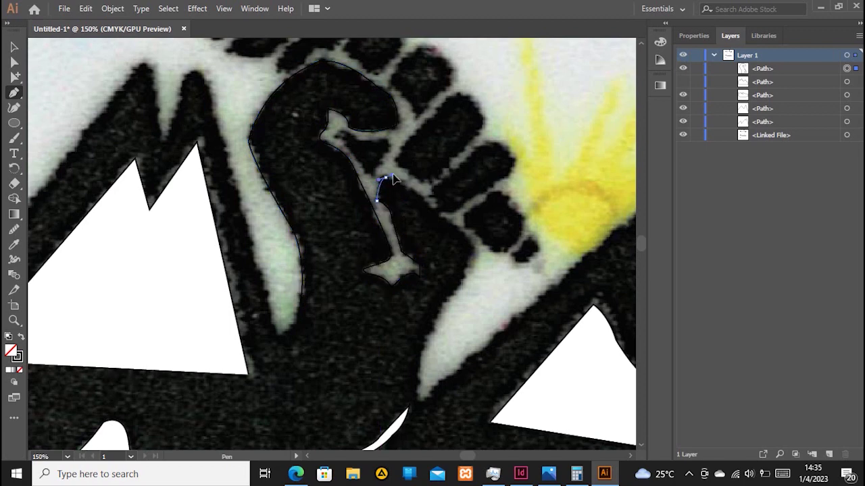
{"action": "left_click_drag", "start_coordinate": [422, 200], "coordinate": [444, 223]}
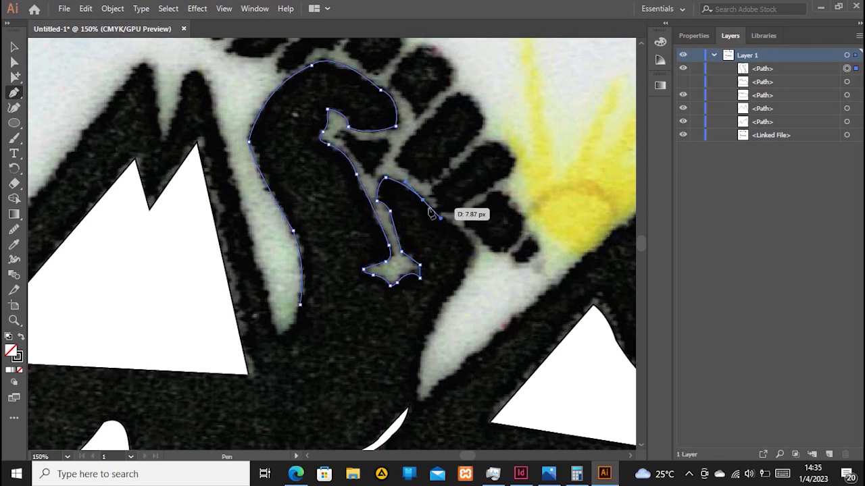
{"action": "left_click", "coordinate": [468, 240]}
Trace the forearm's right edge down to the mountain valley and close the hand outline across its base.
{"action": "mouse_move", "coordinate": [462, 275]}
{"action": "left_mouse_down"}
{"action": "mouse_move", "coordinate": [460, 284]}
{"action": "mouse_move", "coordinate": [467, 272]}
{"action": "left_mouse_up"}
{"action": "left_click_drag", "start_coordinate": [425, 343], "coordinate": [423, 431]}
{"action": "left_click", "coordinate": [419, 402]}
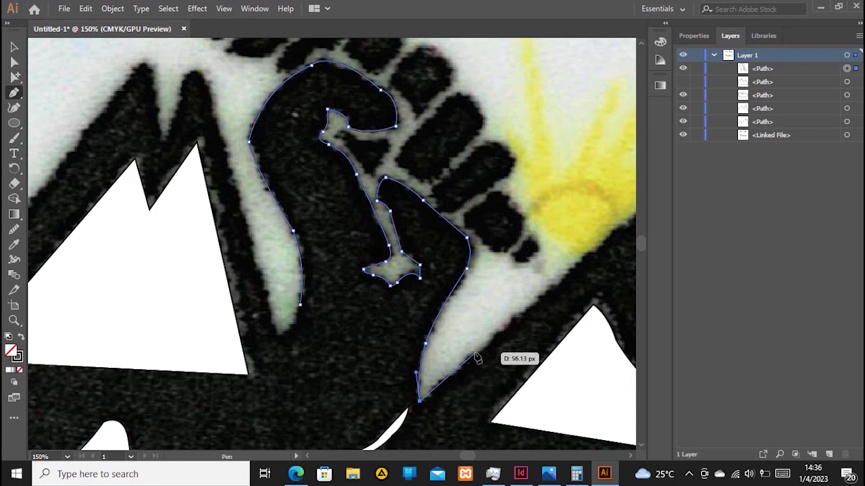
{"action": "left_click", "coordinate": [350, 355]}
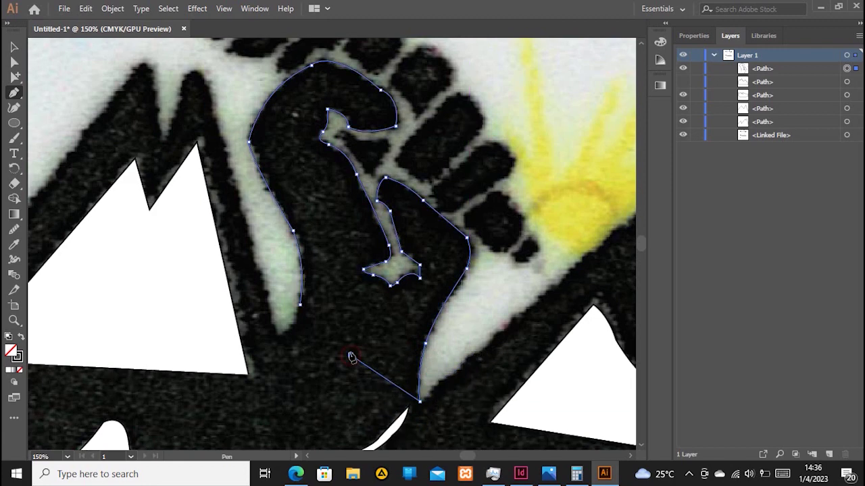
{"action": "left_click", "coordinate": [299, 304]}
Trace the small triangular black shape between the thumb and the palm as a closed path.
{"action": "left_click", "coordinate": [344, 133]}
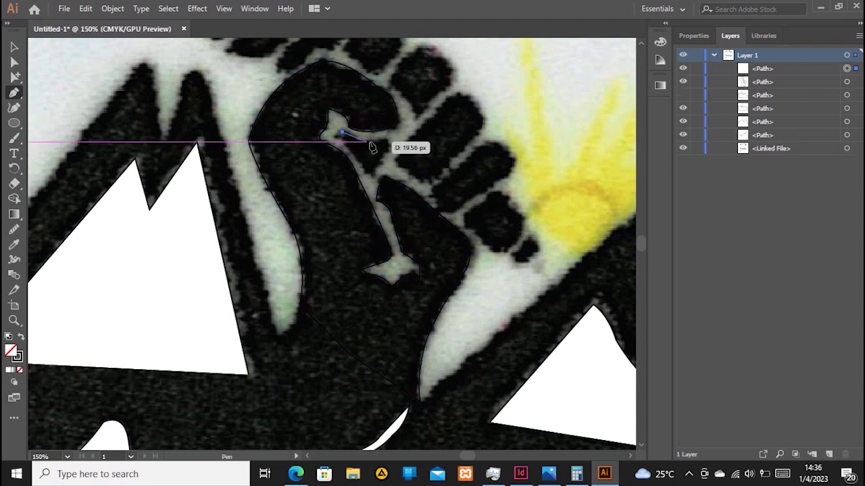
{"action": "left_click_drag", "start_coordinate": [370, 143], "coordinate": [343, 133]}
{"action": "left_click", "coordinate": [370, 142]}
{"action": "left_click", "coordinate": [388, 146]}
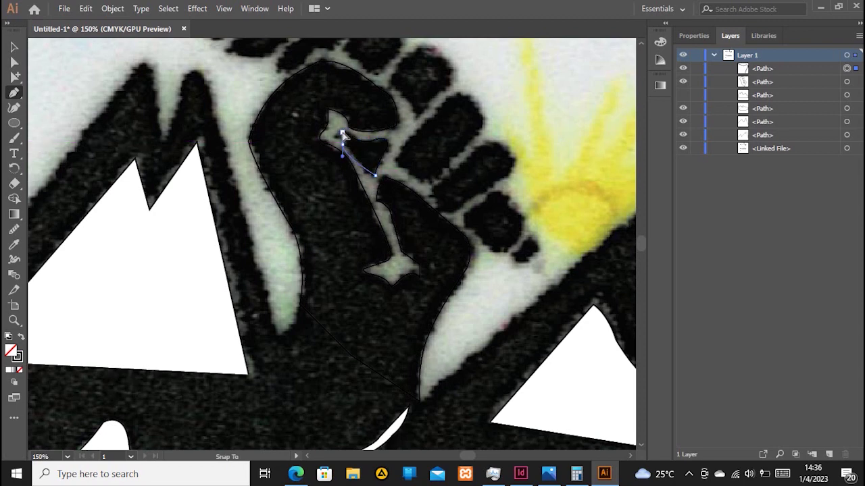
{"action": "left_click_drag", "start_coordinate": [368, 173], "coordinate": [333, 136]}
{"action": "left_click", "coordinate": [342, 133]}
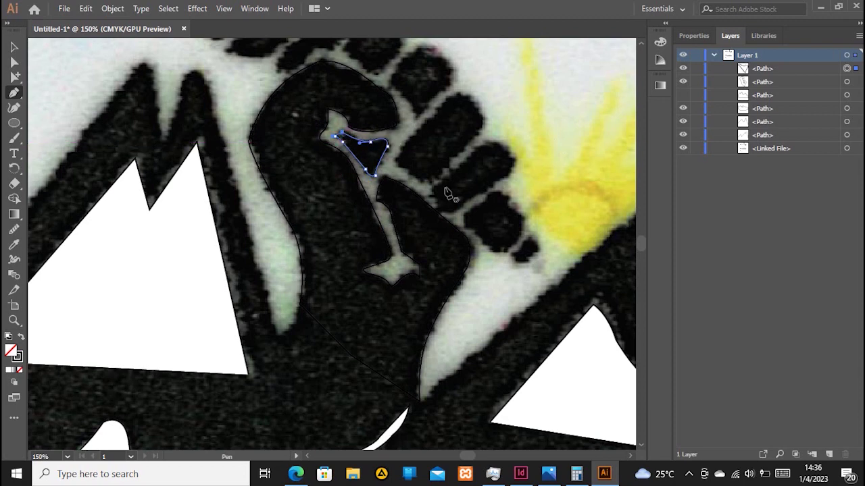
Trace the curved black band beneath the microphone head as a closed path.
{"action": "scroll", "coordinate": [442, 196], "scroll_direction": "up", "scroll_amount": 3}
{"action": "left_click", "coordinate": [225, 157]}
{"action": "scroll", "coordinate": [325, 115], "scroll_direction": "up", "scroll_amount": 1}
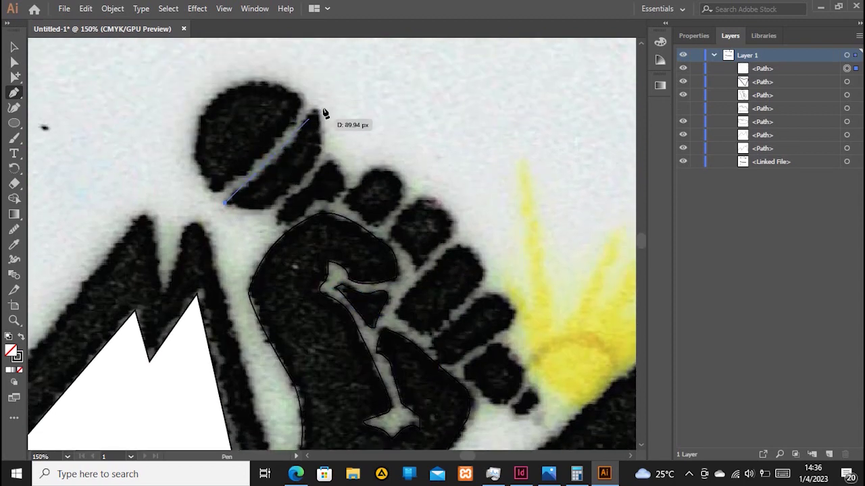
{"action": "left_click_drag", "start_coordinate": [314, 110], "coordinate": [331, 68]}
{"action": "left_click_drag", "start_coordinate": [314, 111], "coordinate": [313, 179]}
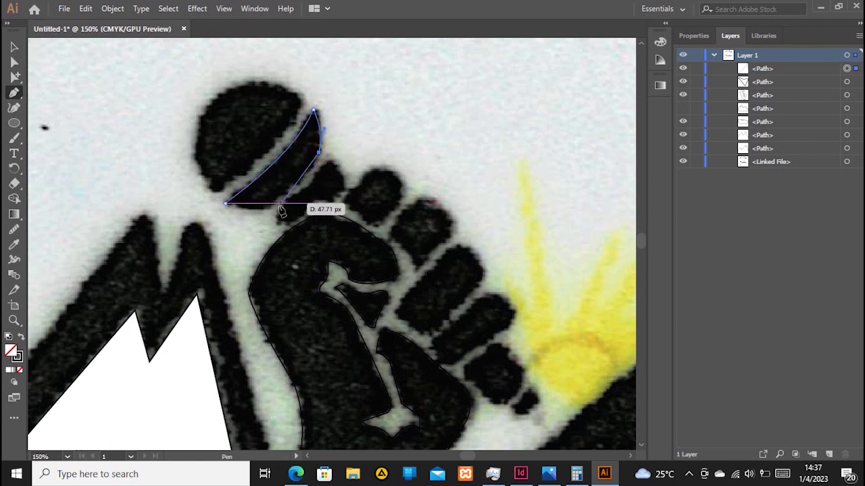
{"action": "left_click_drag", "start_coordinate": [266, 208], "coordinate": [208, 196]}
{"action": "left_click", "coordinate": [267, 207]}
{"action": "left_click", "coordinate": [226, 203]}
{"action": "key", "text": "ctrl+z"}
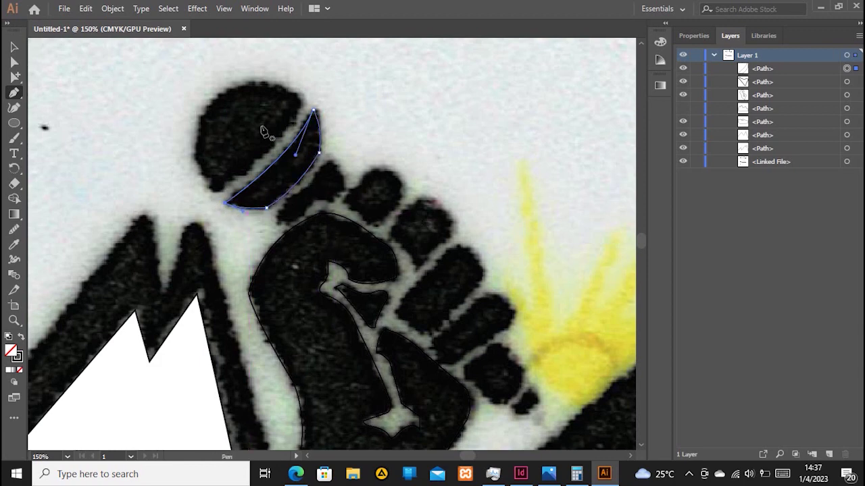
Trace the large rounded microphone head as a closed curved path.
{"action": "left_click", "coordinate": [213, 193]}
{"action": "left_click_drag", "start_coordinate": [301, 102], "coordinate": [319, 183]}
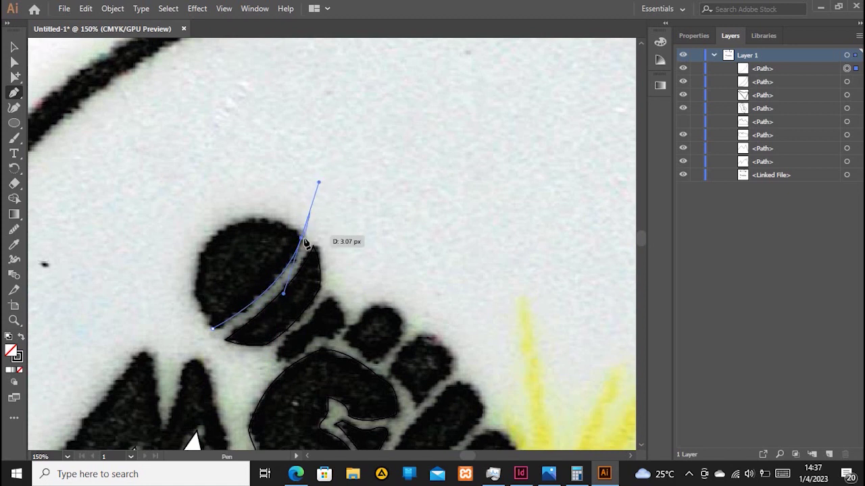
{"action": "left_click_drag", "start_coordinate": [211, 238], "coordinate": [168, 277]}
{"action": "left_click_drag", "start_coordinate": [213, 329], "coordinate": [250, 384]}
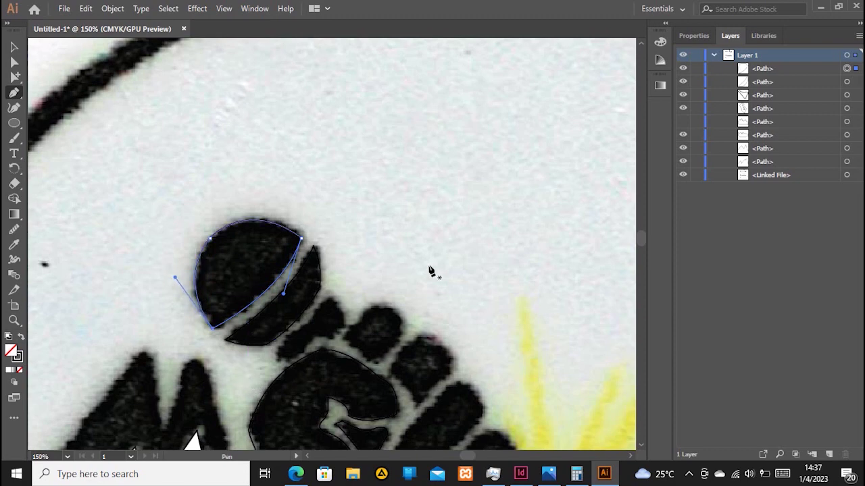
Trace the microphone's neck piece between the curved band and the thumb as a closed path.
{"action": "scroll", "coordinate": [430, 270], "scroll_direction": "down", "scroll_amount": 6}
{"action": "left_click", "coordinate": [288, 163]}
{"action": "left_click_drag", "start_coordinate": [313, 140], "coordinate": [316, 86]}
{"action": "left_click", "coordinate": [329, 98]}
{"action": "left_click_drag", "start_coordinate": [311, 121], "coordinate": [278, 163]}
{"action": "left_click", "coordinate": [311, 121]}
{"action": "left_click", "coordinate": [288, 137]}
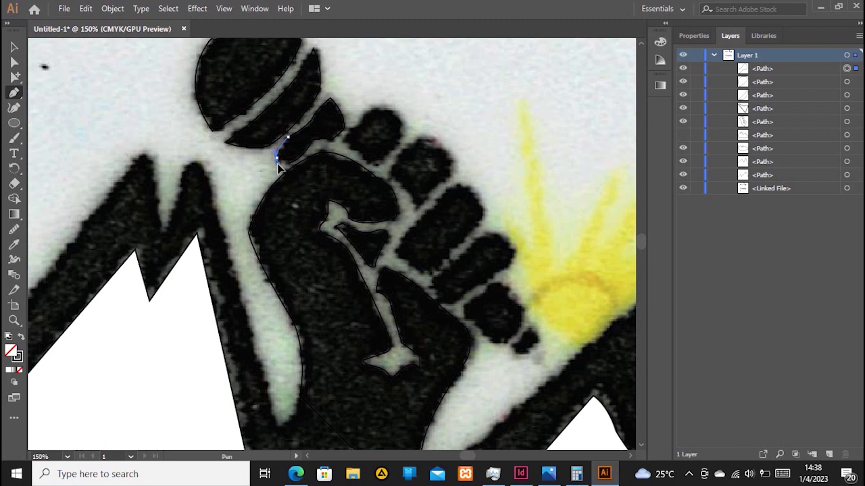
{"action": "left_click", "coordinate": [288, 164]}
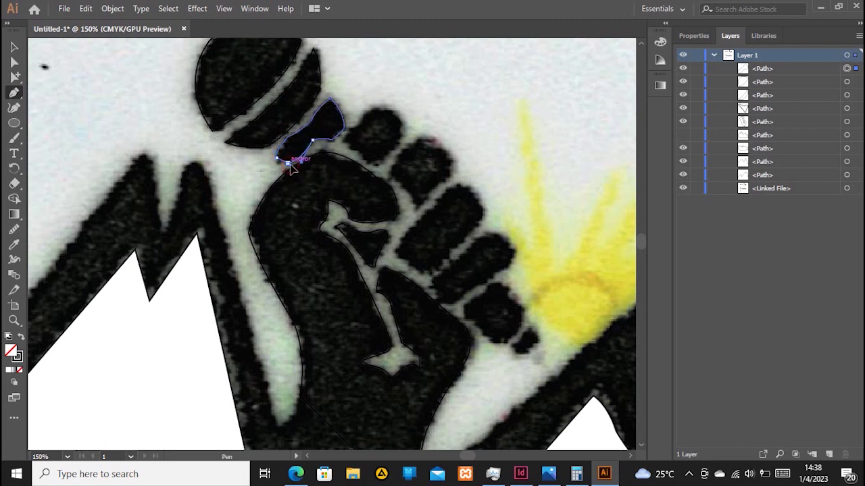
Trace the first rounded finger beside the microphone's neck as a closed path, redoing misplaced curves.
{"action": "left_click", "coordinate": [345, 140]}
{"action": "left_click_drag", "start_coordinate": [361, 126], "coordinate": [367, 125]}
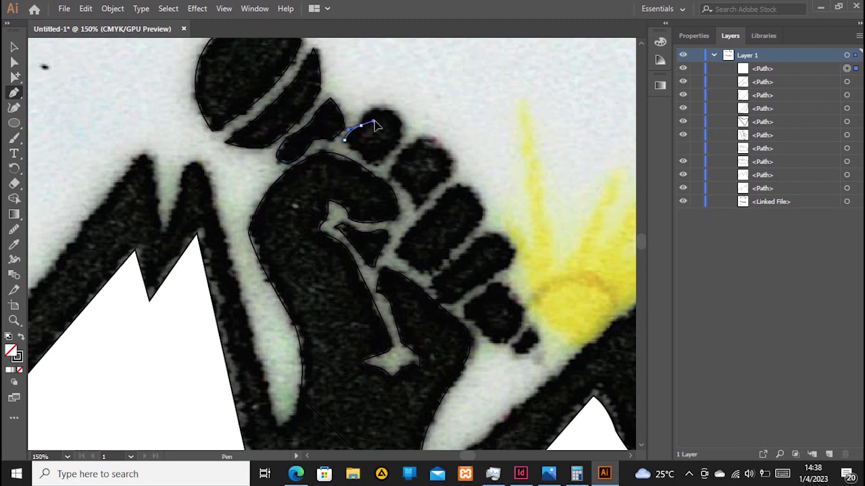
{"action": "left_click", "coordinate": [381, 110]}
{"action": "key", "text": "ctrl+z"}
{"action": "left_click_drag", "start_coordinate": [387, 108], "coordinate": [347, 177]}
{"action": "left_click", "coordinate": [373, 164]}
{"action": "left_click", "coordinate": [345, 140]}
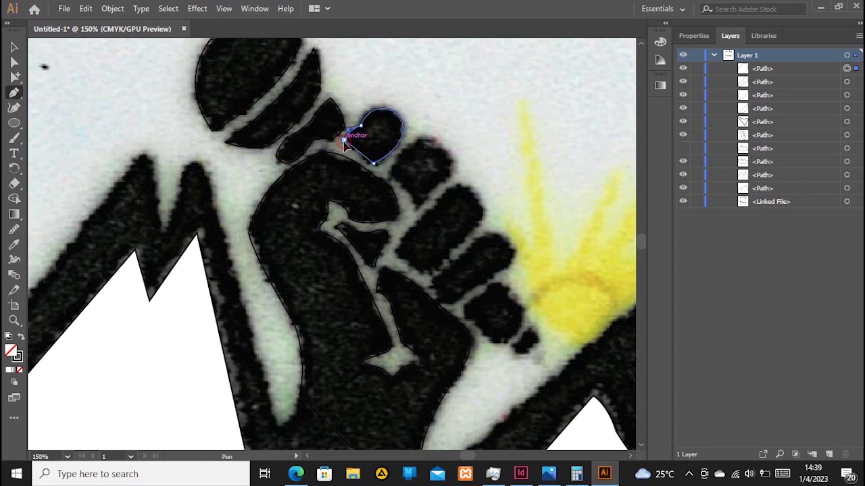
{"action": "key", "text": "ctrl+z"}
{"action": "left_click_drag", "start_coordinate": [345, 140], "coordinate": [328, 139]}
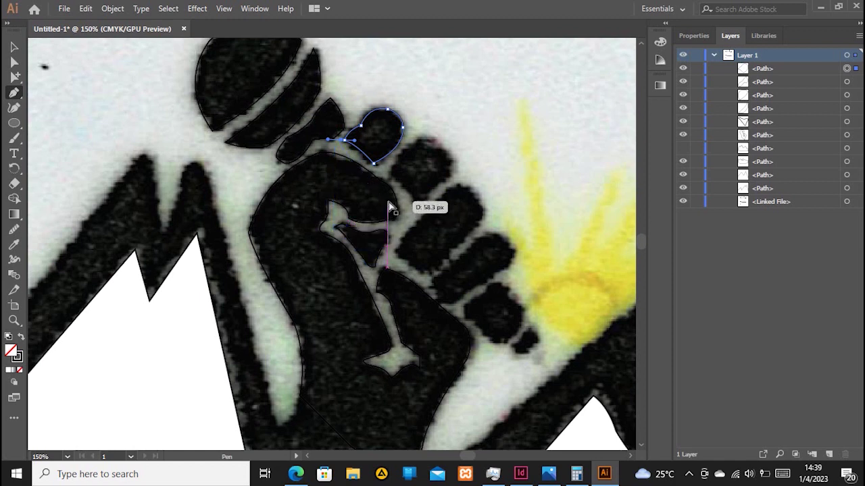
{"action": "left_click_drag", "start_coordinate": [345, 140], "coordinate": [332, 135]}
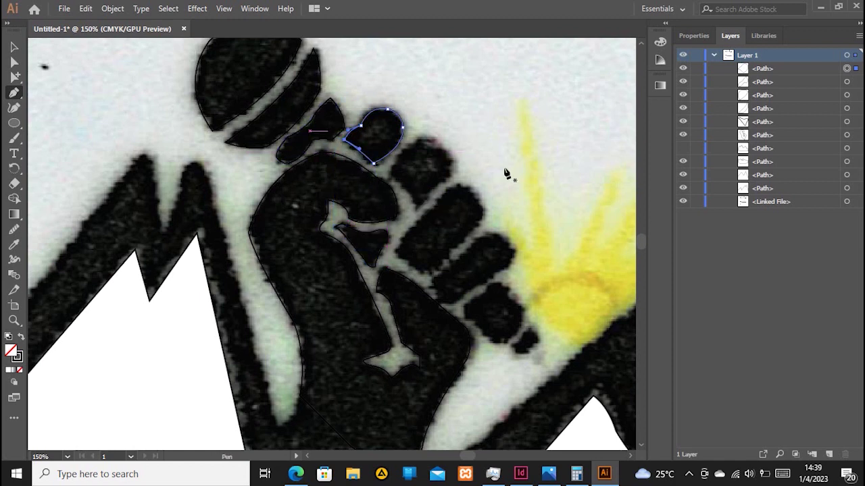
Trace the second finger of the fist as a closed path around its rounded knuckle and pointed base.
{"action": "left_click", "coordinate": [417, 208]}
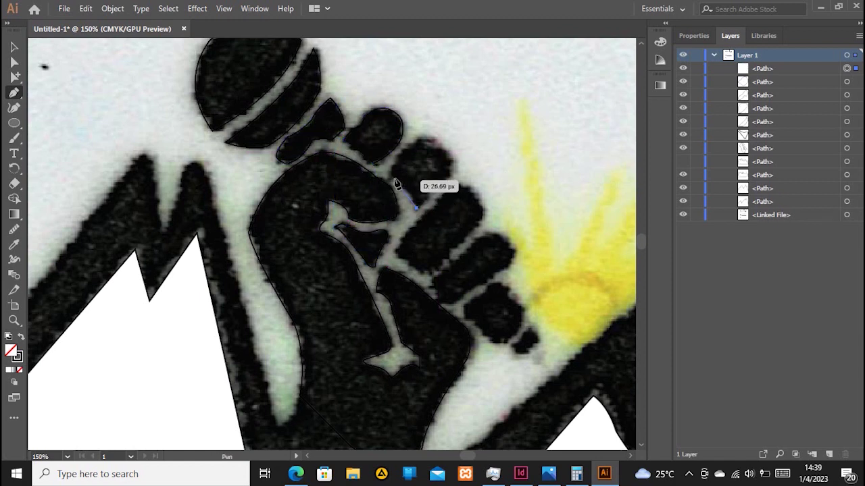
{"action": "left_click_drag", "start_coordinate": [388, 175], "coordinate": [370, 173]}
{"action": "left_click", "coordinate": [388, 175]}
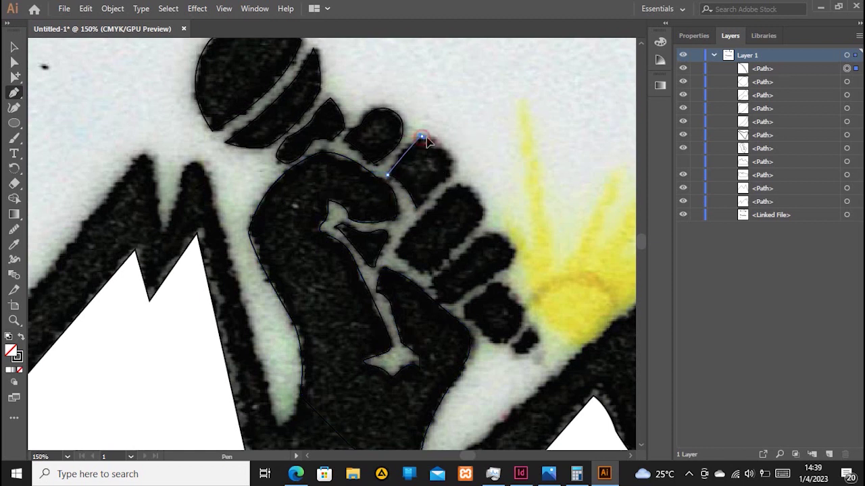
{"action": "left_click_drag", "start_coordinate": [421, 135], "coordinate": [453, 171]}
{"action": "left_click", "coordinate": [449, 168]}
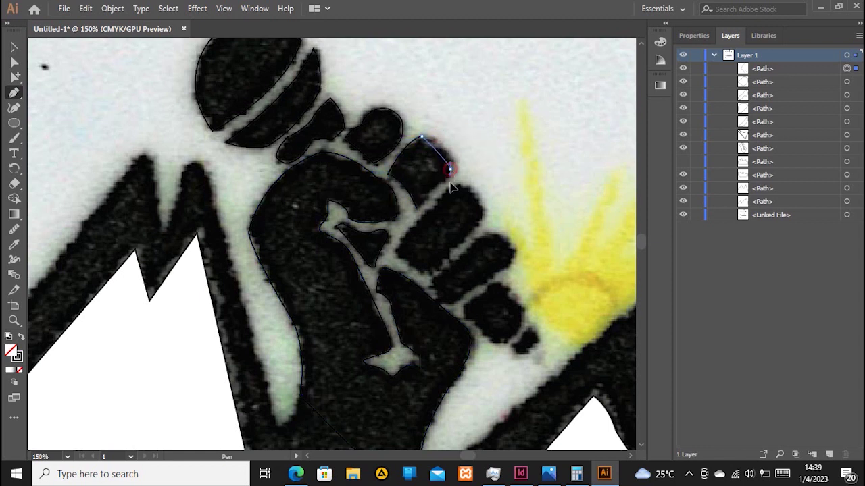
{"action": "left_click_drag", "start_coordinate": [450, 209], "coordinate": [436, 194]}
{"action": "left_click", "coordinate": [417, 208]}
{"action": "scroll", "coordinate": [437, 190], "scroll_direction": "right", "scroll_amount": 3}
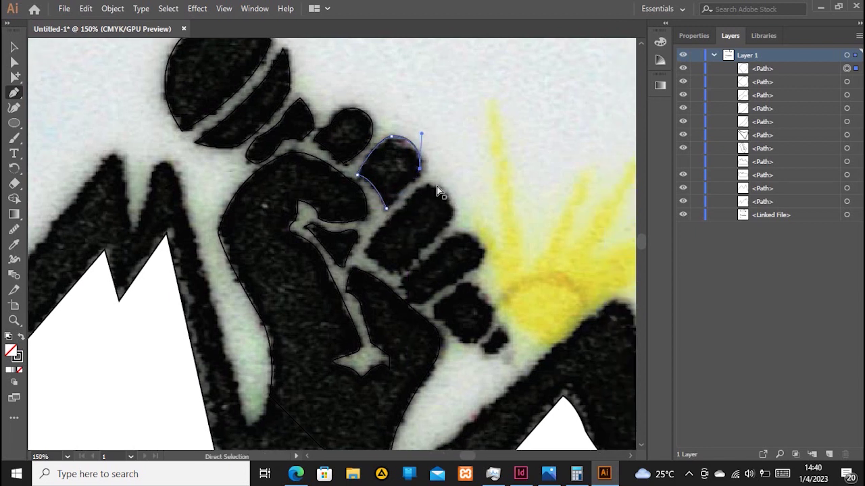
{"action": "left_click_drag", "start_coordinate": [360, 186], "coordinate": [331, 213]}
{"action": "left_click", "coordinate": [360, 187]}
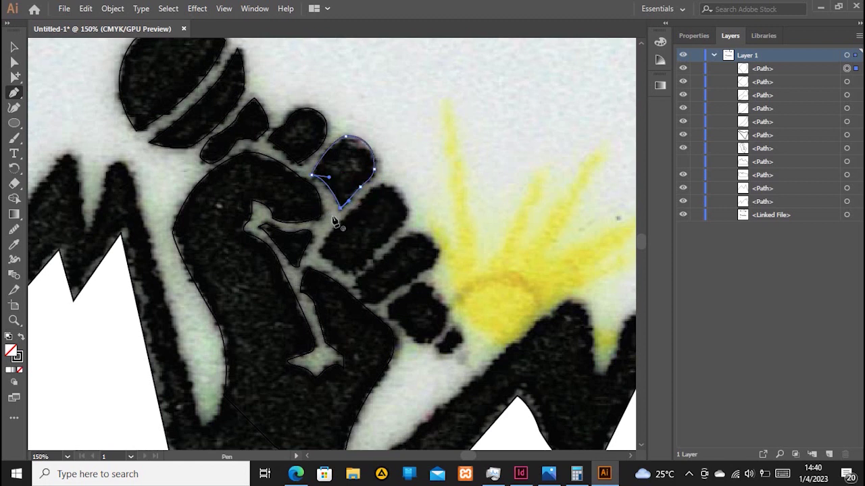
Trace the third finger of the fist as a closed path around its long sides and rounded knuckle.
{"action": "left_click", "coordinate": [320, 253]}
{"action": "left_click_drag", "start_coordinate": [374, 188], "coordinate": [389, 186]}
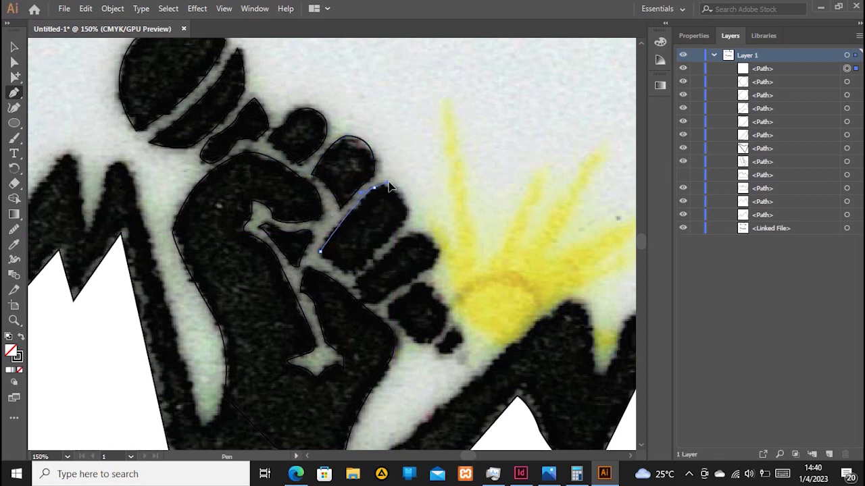
{"action": "left_click", "coordinate": [374, 187]}
{"action": "left_click_drag", "start_coordinate": [404, 219], "coordinate": [404, 227]}
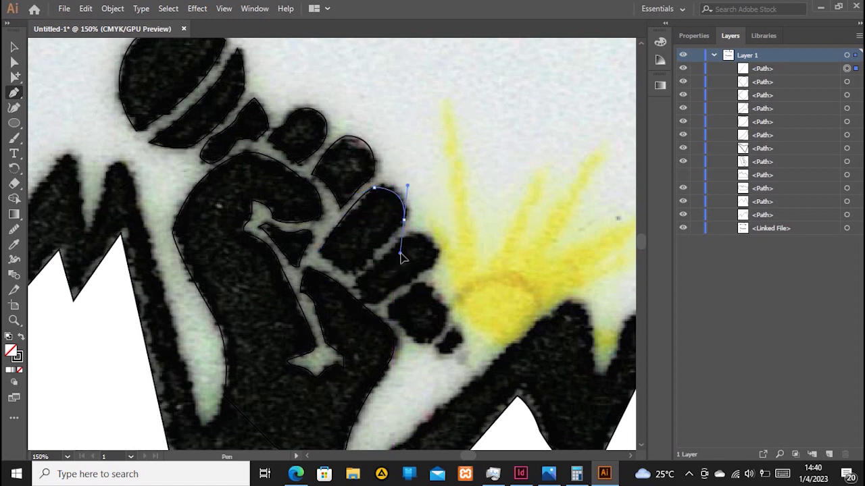
{"action": "left_click_drag", "start_coordinate": [400, 232], "coordinate": [400, 230]}
{"action": "left_click", "coordinate": [404, 222]}
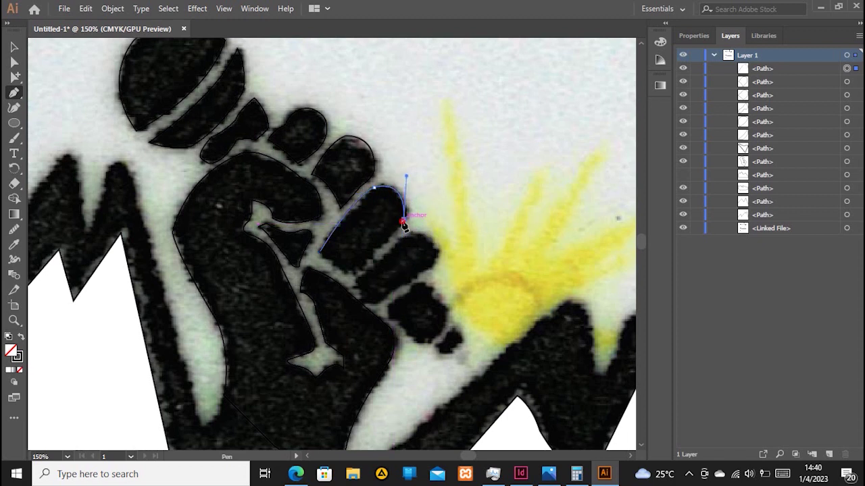
{"action": "left_click", "coordinate": [357, 273]}
{"action": "left_click_drag", "start_coordinate": [321, 251], "coordinate": [306, 231]}
Trace the fourth finger of the fist as a closed path, curving around its tip and keeping the base straight.
{"action": "left_click", "coordinate": [404, 238]}
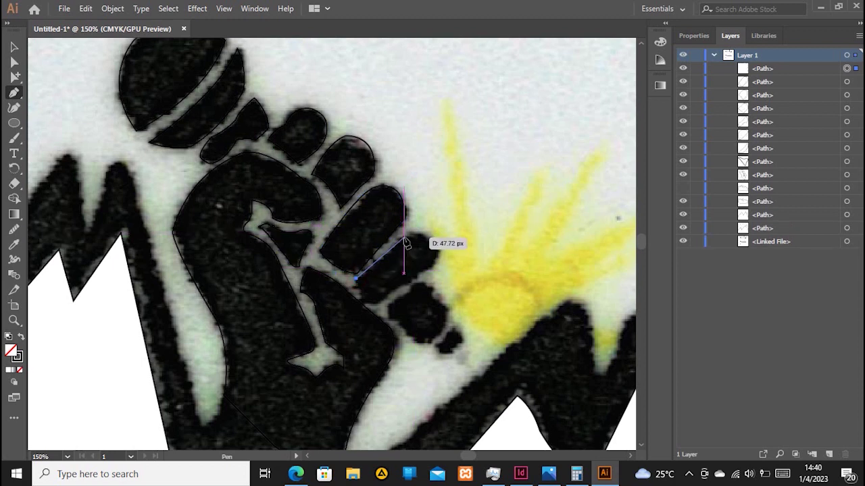
{"action": "left_click_drag", "start_coordinate": [433, 267], "coordinate": [426, 311]}
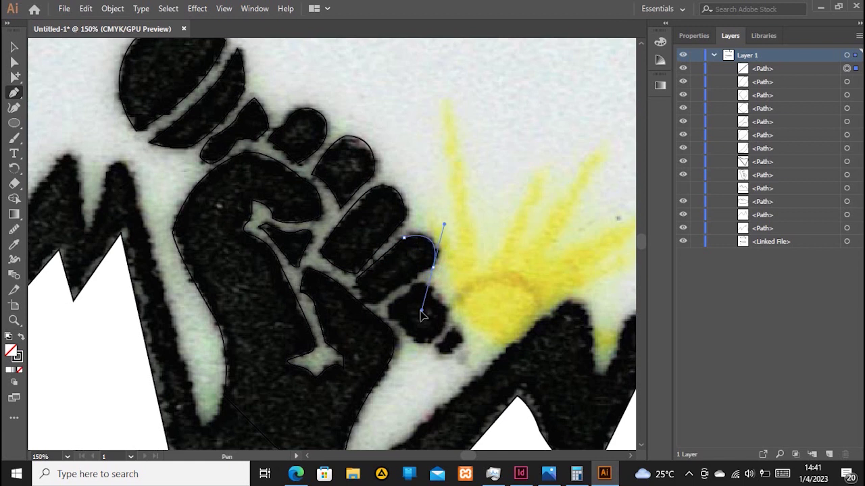
{"action": "left_click", "coordinate": [433, 268]}
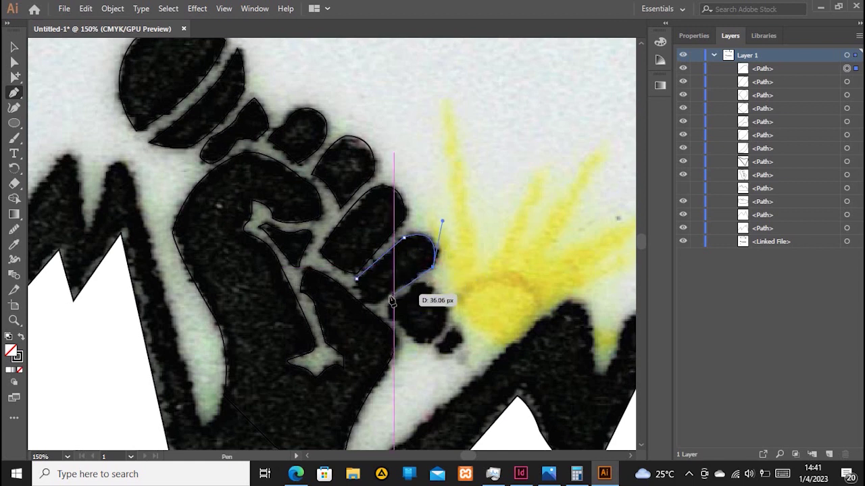
{"action": "left_click", "coordinate": [377, 305]}
{"action": "left_click", "coordinate": [361, 304]}
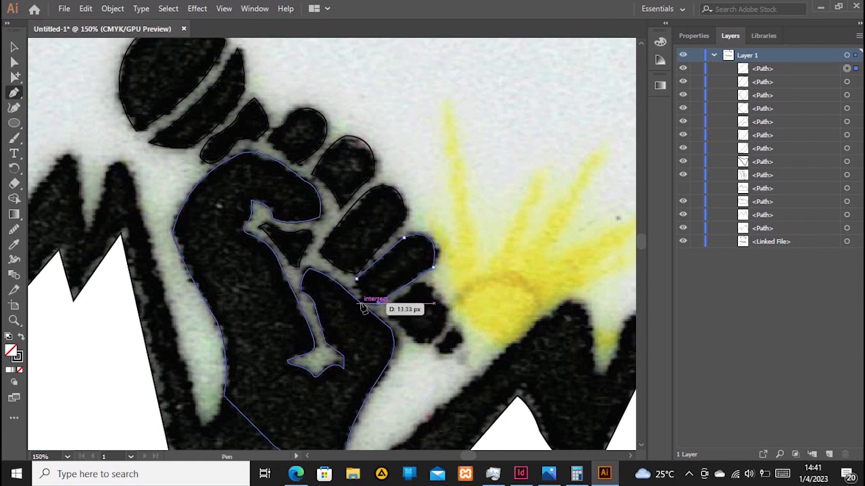
{"action": "left_click_drag", "start_coordinate": [356, 278], "coordinate": [353, 263]}
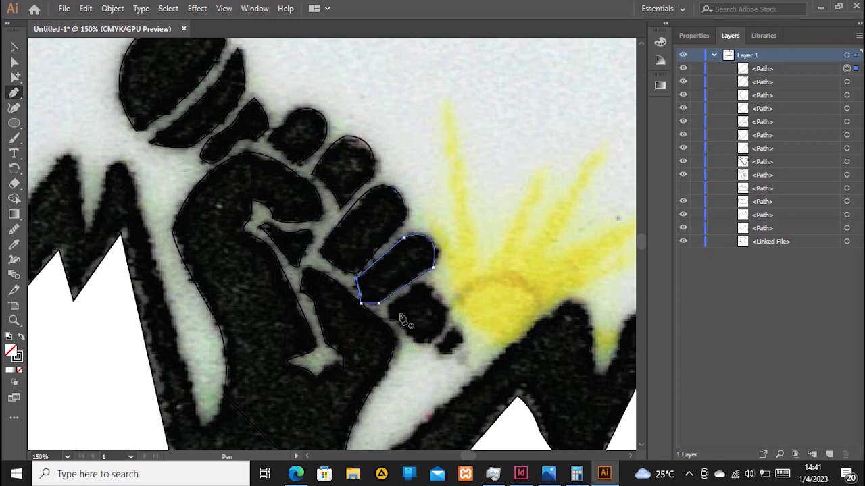
Trace the smallest, roundish finger at the lower end of the fist as a closed path.
{"action": "scroll", "coordinate": [404, 321], "scroll_direction": "down", "scroll_amount": 5}
{"action": "scroll", "coordinate": [380, 287], "scroll_direction": "left", "scroll_amount": 3}
{"action": "left_click", "coordinate": [479, 151]}
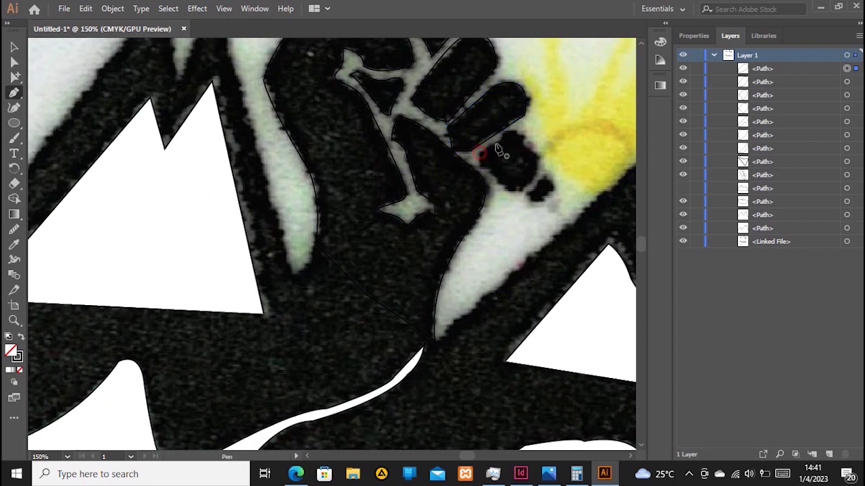
{"action": "left_click", "coordinate": [505, 135]}
{"action": "left_click_drag", "start_coordinate": [526, 143], "coordinate": [532, 162]}
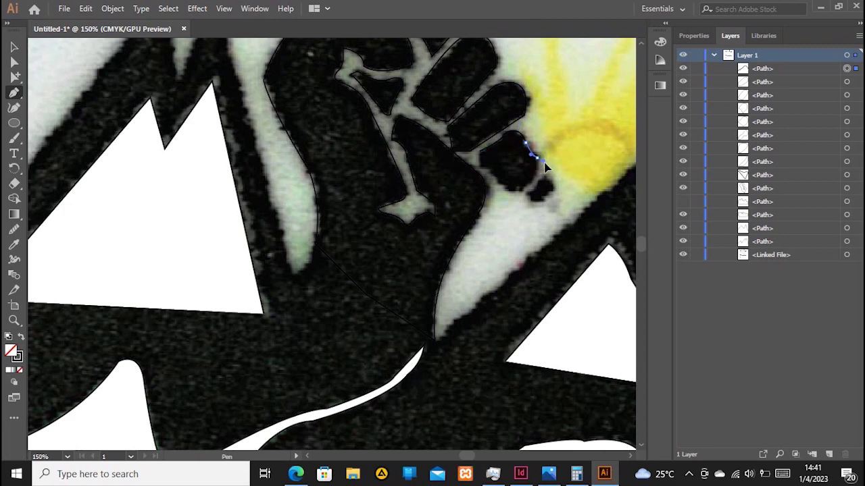
{"action": "left_click_drag", "start_coordinate": [526, 189], "coordinate": [471, 168]}
{"action": "left_click", "coordinate": [502, 184]}
{"action": "left_click", "coordinate": [490, 171]}
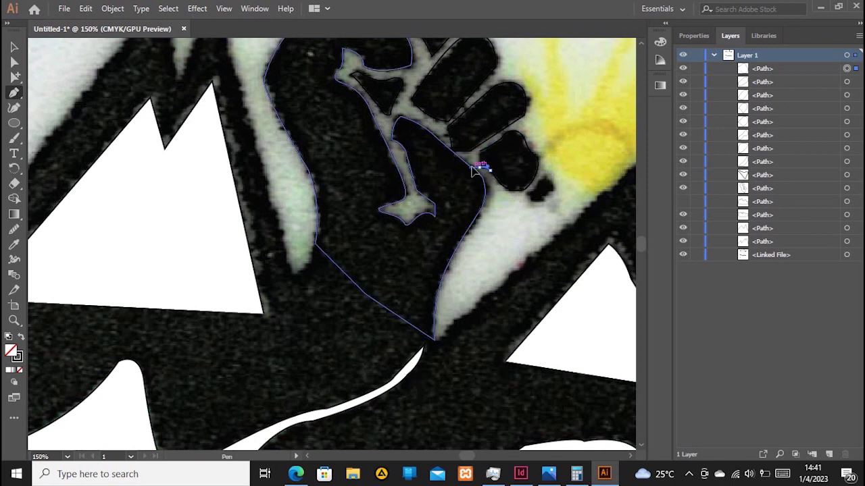
{"action": "left_click", "coordinate": [479, 151]}
Trace the tiny microphone end piece below the smallest finger as a closed path, undoing the first misplaced segment, and deselect it.
{"action": "scroll", "coordinate": [466, 250], "scroll_direction": "right", "scroll_amount": 4}
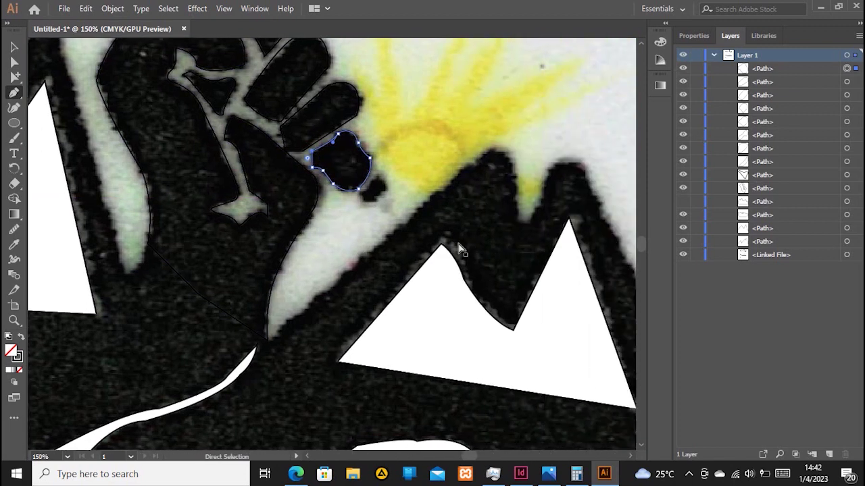
{"action": "scroll", "coordinate": [459, 250], "scroll_direction": "right", "scroll_amount": 1}
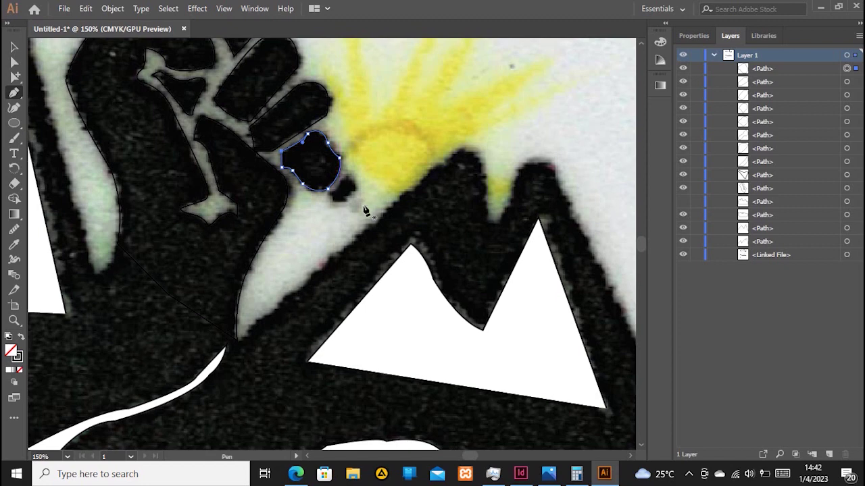
{"action": "left_click_drag", "start_coordinate": [330, 193], "coordinate": [346, 181]}
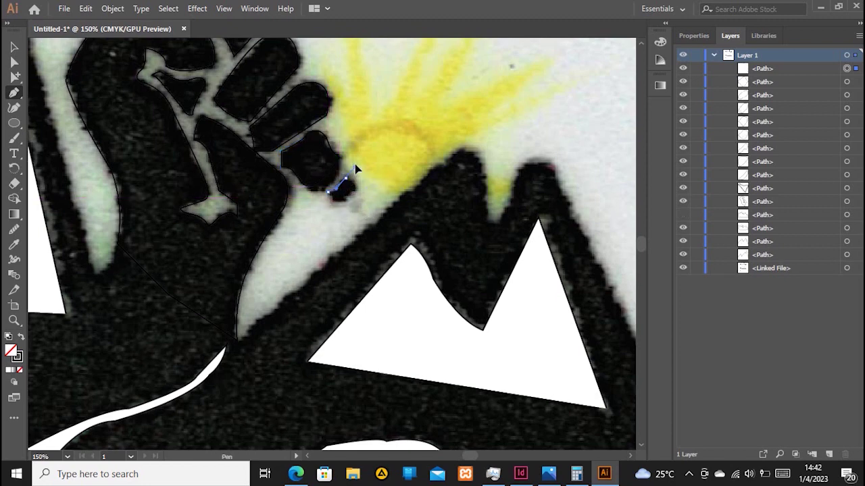
{"action": "key", "text": "ctrl+z"}
{"action": "scroll", "coordinate": [343, 180], "scroll_direction": "up", "scroll_amount": 2}
{"action": "scroll", "coordinate": [343, 181], "scroll_direction": "down", "scroll_amount": 1}
{"action": "left_click_drag", "start_coordinate": [340, 181], "coordinate": [340, 179]}
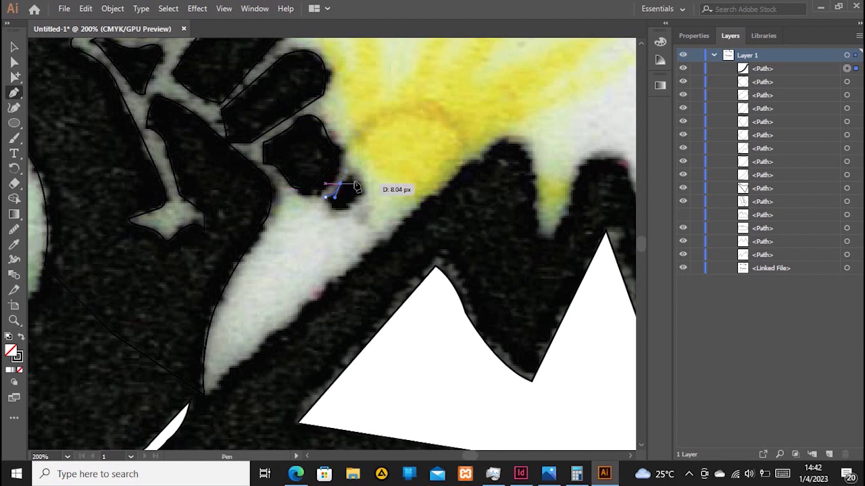
{"action": "left_click_drag", "start_coordinate": [356, 190], "coordinate": [320, 210]}
{"action": "left_click", "coordinate": [333, 210]}
{"action": "left_click", "coordinate": [327, 196]}
{"action": "scroll", "coordinate": [411, 211], "scroll_direction": "down", "scroll_amount": 1}
{"action": "key", "text": "v"}
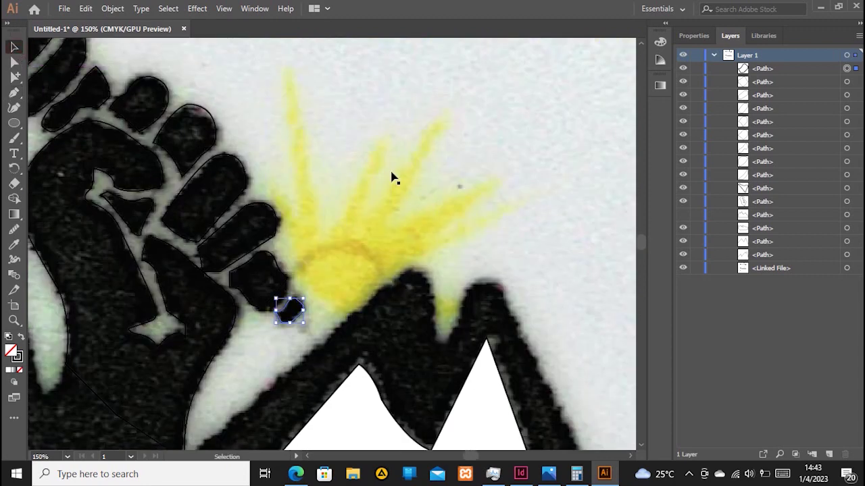
{"action": "left_click", "coordinate": [461, 235]}
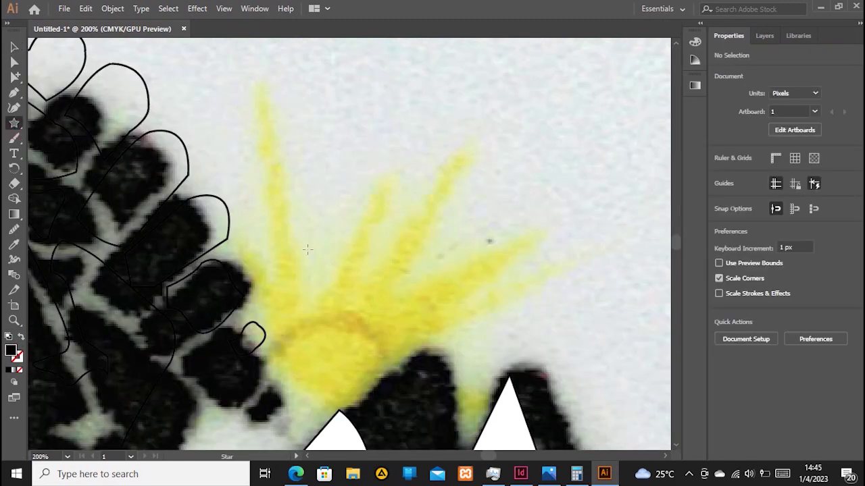
Create an 8-point star with radii of 12 px and 50 px near the sun's rays.
{"action": "left_click", "coordinate": [307, 247]}
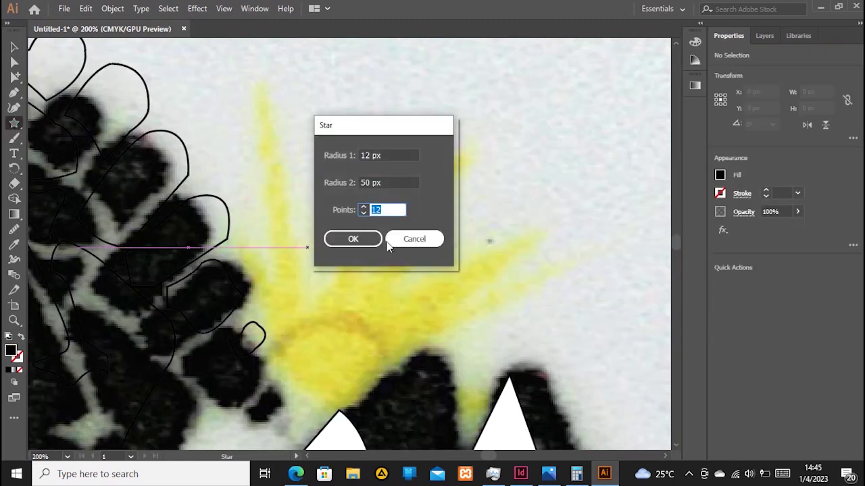
{"action": "type", "text": "8"}
{"action": "key", "text": "Return"}
{"action": "key", "text": "a"}
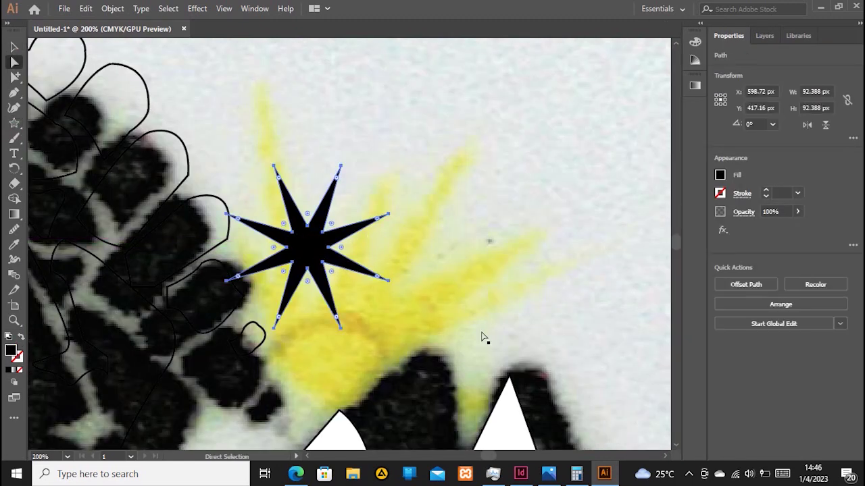
Move the star onto the sun, lower its opacity to 33% and enlarge it around the sun's disc.
{"action": "left_click", "coordinate": [13, 47]}
{"action": "left_click_drag", "start_coordinate": [270, 261], "coordinate": [309, 355]}
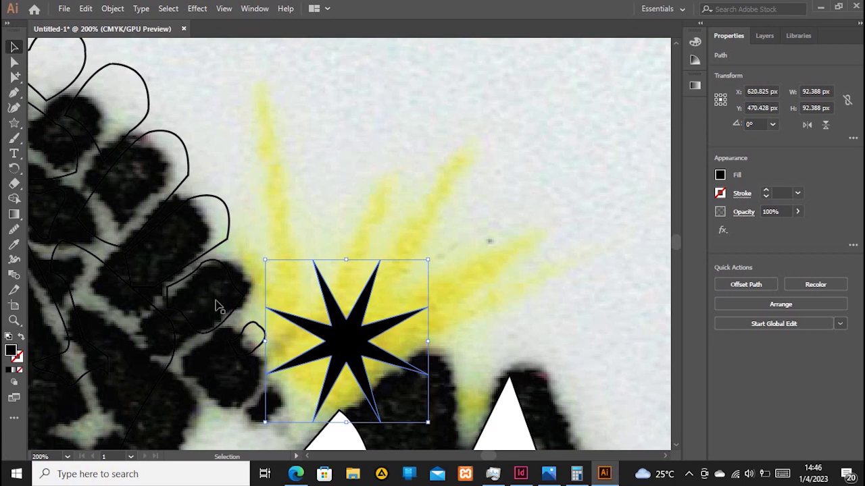
{"action": "left_click", "coordinate": [798, 214]}
{"action": "left_click_drag", "start_coordinate": [794, 229], "coordinate": [764, 229]}
{"action": "left_click_drag", "start_coordinate": [342, 340], "coordinate": [328, 333]}
{"action": "left_click_drag", "start_coordinate": [414, 415], "coordinate": [329, 250]}
{"action": "scroll", "coordinate": [341, 239], "scroll_direction": "up", "scroll_amount": 4}
{"action": "scroll", "coordinate": [328, 250], "scroll_direction": "up", "scroll_amount": 2}
{"action": "left_click_drag", "start_coordinate": [468, 167], "coordinate": [481, 154]}
Reposition the star's upper and side points individually so they extend along the sun's yellow rays.
{"action": "key", "text": "a"}
{"action": "left_click_drag", "start_coordinate": [481, 247], "coordinate": [540, 204]}
{"action": "left_click_drag", "start_coordinate": [390, 158], "coordinate": [466, 121]}
{"action": "left_click_drag", "start_coordinate": [260, 154], "coordinate": [258, 50]}
{"action": "left_click_drag", "start_coordinate": [169, 248], "coordinate": [189, 150]}
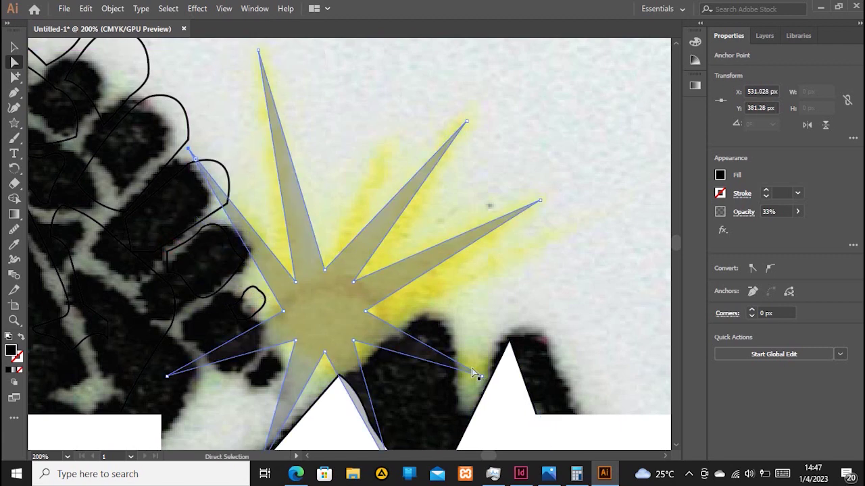
{"action": "left_click_drag", "start_coordinate": [483, 382], "coordinate": [483, 382]}
{"action": "left_click_drag", "start_coordinate": [570, 403], "coordinate": [565, 223]}
Pull one lower star point out over the right mountains and move the inner corners between the right-hand rays outward.
{"action": "scroll", "coordinate": [377, 418], "scroll_direction": "down", "scroll_amount": 2}
{"action": "scroll", "coordinate": [376, 419], "scroll_direction": "down", "scroll_amount": 1}
{"action": "left_click_drag", "start_coordinate": [387, 406], "coordinate": [552, 309]}
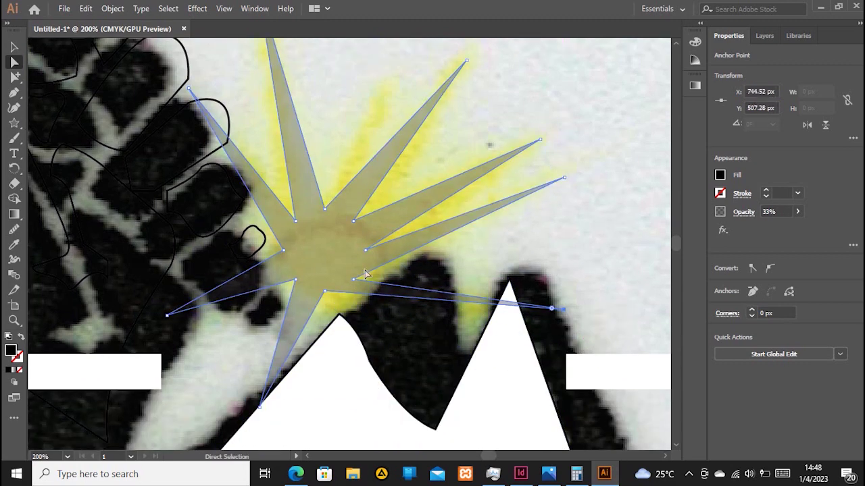
{"action": "left_click_drag", "start_coordinate": [352, 277], "coordinate": [420, 232]}
{"action": "left_click_drag", "start_coordinate": [353, 221], "coordinate": [386, 205]}
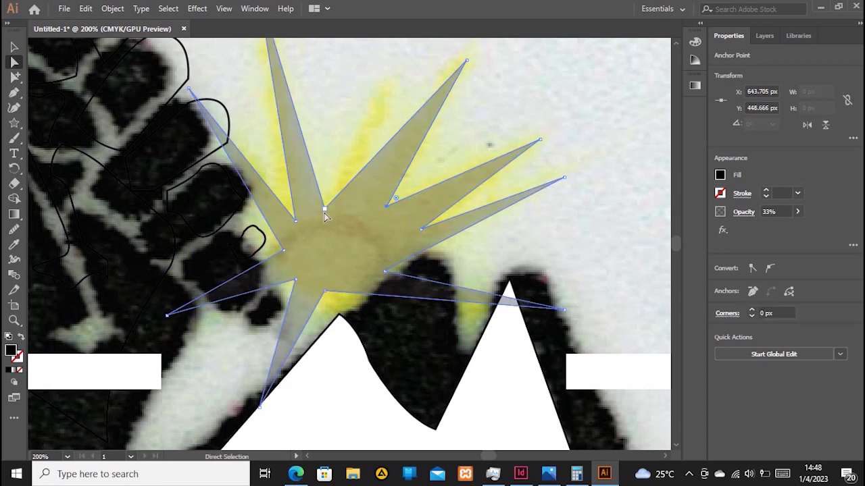
Shift the star's two upper-left points onto the short middle ray and the tall ray, adjusting the notches beside them.
{"action": "scroll", "coordinate": [385, 272], "scroll_direction": "up", "scroll_amount": 3}
{"action": "left_click_drag", "start_coordinate": [260, 48], "coordinate": [408, 121]}
{"action": "left_click_drag", "start_coordinate": [327, 271], "coordinate": [352, 254]}
{"action": "left_click_drag", "start_coordinate": [191, 150], "coordinate": [259, 50]}
{"action": "left_click_drag", "start_coordinate": [295, 280], "coordinate": [306, 260]}
Move the lower-left star point onto the short ray beside the fist and fit the neighbouring inner corners around the sun.
{"action": "left_click_drag", "start_coordinate": [168, 379], "coordinate": [227, 204]}
{"action": "left_click_drag", "start_coordinate": [284, 306], "coordinate": [278, 252]}
{"action": "left_click_drag", "start_coordinate": [228, 204], "coordinate": [227, 195]}
{"action": "left_click_drag", "start_coordinate": [325, 352], "coordinate": [348, 380]}
{"action": "left_click_drag", "start_coordinate": [296, 343], "coordinate": [273, 339]}
{"action": "mouse_move", "coordinate": [576, 474]}
Toggle the sunburst's visibility to compare it with the scan and move the two notches between the right-hand rays outward.
{"action": "left_click", "coordinate": [764, 35]}
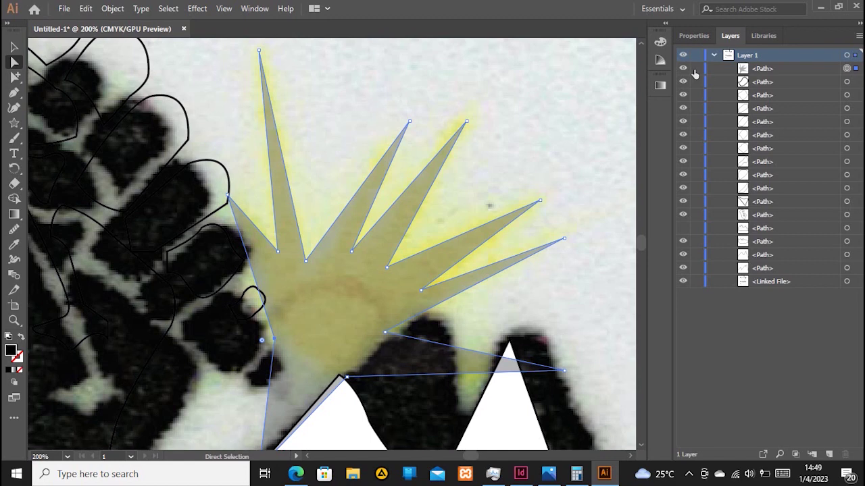
{"action": "left_click", "coordinate": [683, 69]}
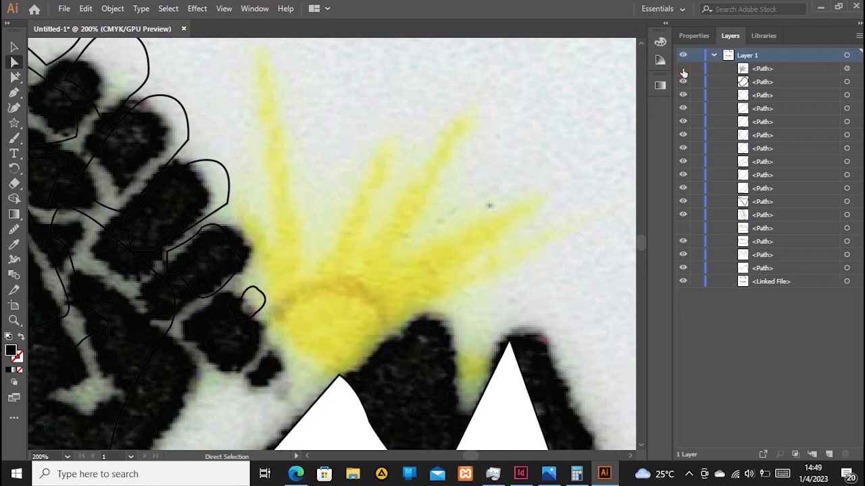
{"action": "left_click", "coordinate": [683, 69]}
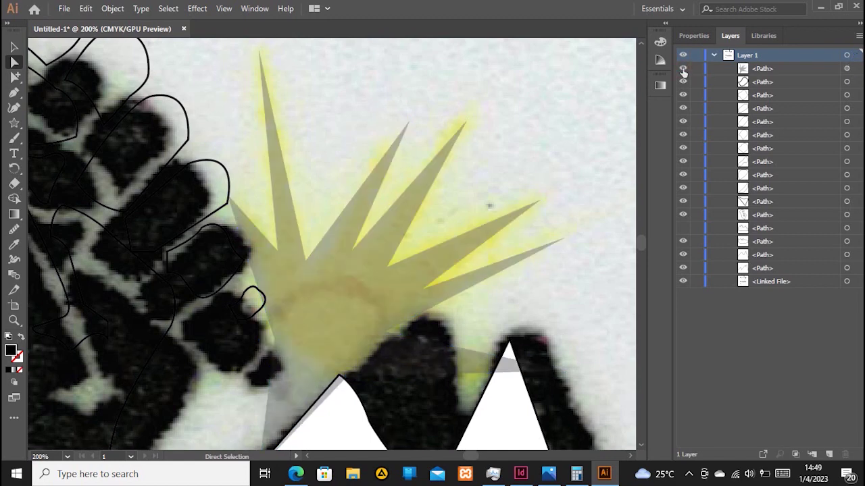
{"action": "left_click", "coordinate": [683, 69]}
{"action": "left_click", "coordinate": [683, 69]}
{"action": "mouse_move", "coordinate": [434, 290]}
{"action": "left_mouse_down"}
{"action": "mouse_move", "coordinate": [425, 292]}
{"action": "mouse_move", "coordinate": [441, 283]}
{"action": "left_mouse_up"}
{"action": "left_click", "coordinate": [682, 69]}
{"action": "left_click", "coordinate": [682, 70]}
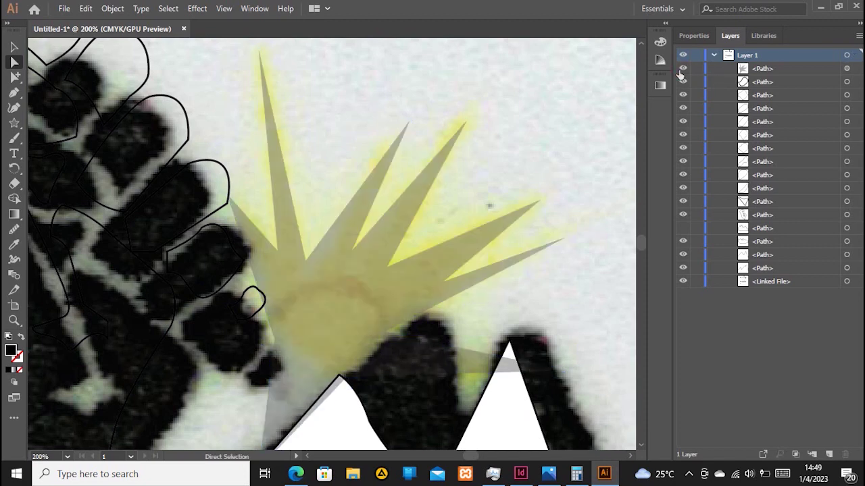
{"action": "left_click_drag", "start_coordinate": [388, 270], "coordinate": [401, 257]}
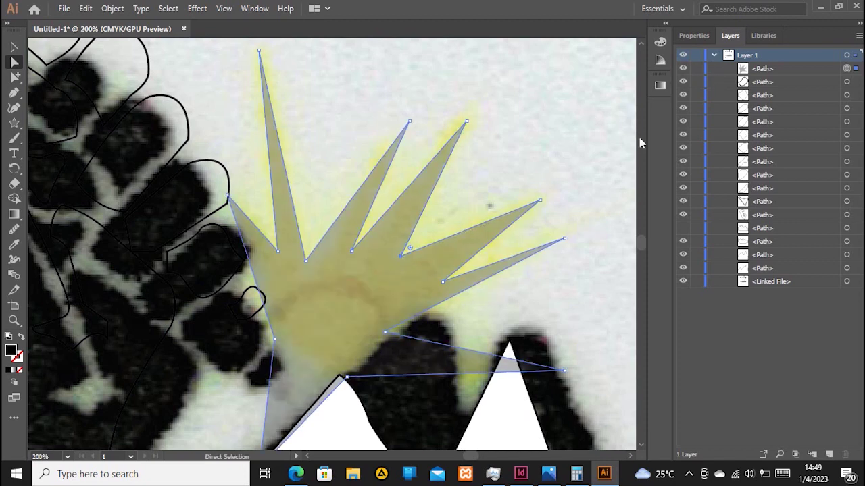
Compare the sunburst with the scan again and nudge the notch to the right of the tallest ray.
{"action": "left_click", "coordinate": [683, 69]}
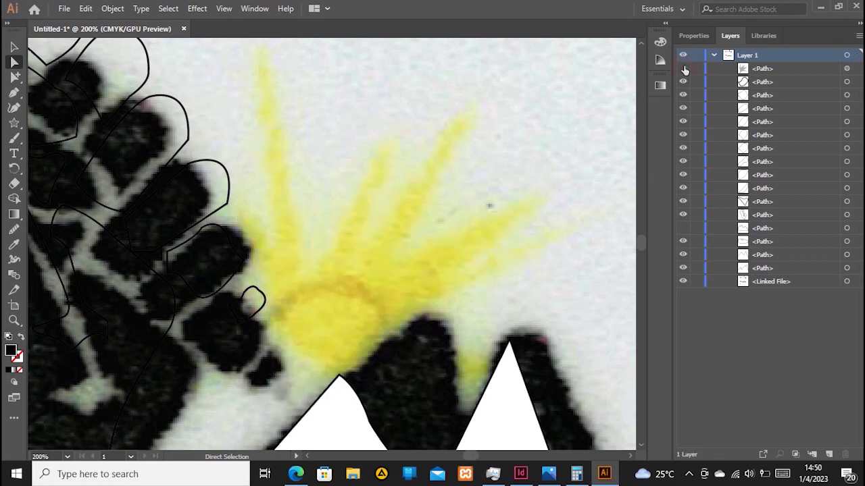
{"action": "left_click", "coordinate": [683, 69]}
{"action": "left_click", "coordinate": [476, 231]}
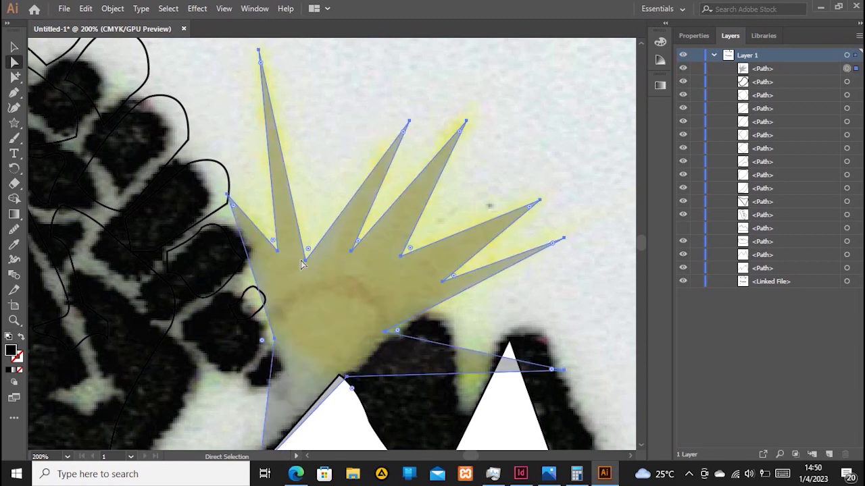
{"action": "left_click_drag", "start_coordinate": [308, 259], "coordinate": [310, 257]}
Hide and show the sunburst path repeatedly to check its rays against the scanned sun.
{"action": "left_click", "coordinate": [681, 71]}
{"action": "left_click", "coordinate": [681, 71]}
{"action": "left_click", "coordinate": [681, 71]}
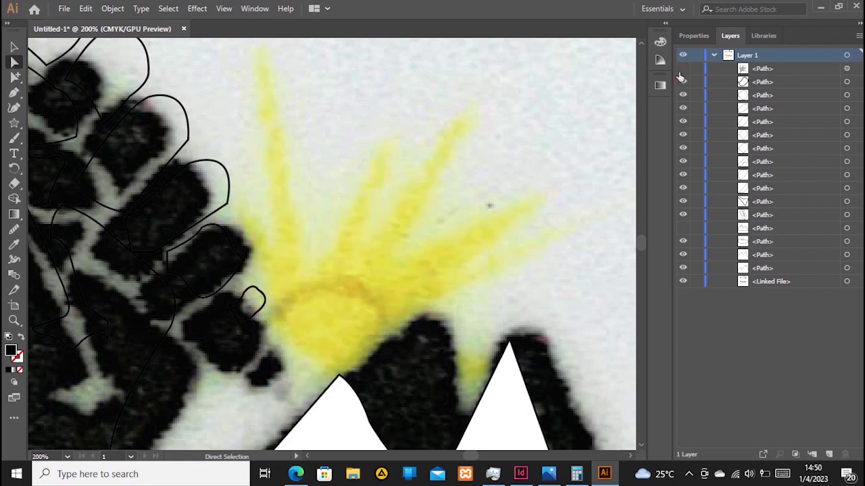
{"action": "left_click", "coordinate": [682, 70]}
{"action": "left_click", "coordinate": [682, 71]}
{"action": "left_click", "coordinate": [683, 71]}
{"action": "left_click", "coordinate": [683, 71]}
{"action": "left_click", "coordinate": [683, 71]}
{"action": "left_click", "coordinate": [683, 70]}
{"action": "left_click", "coordinate": [683, 70]}
{"action": "left_click", "coordinate": [683, 70]}
{"action": "left_click", "coordinate": [683, 70]}
Pull the sunburst's lowest point up to the base of the sun's disc and round the corners there.
{"action": "left_click", "coordinate": [333, 320]}
{"action": "scroll", "coordinate": [333, 321], "scroll_direction": "down", "scroll_amount": 5}
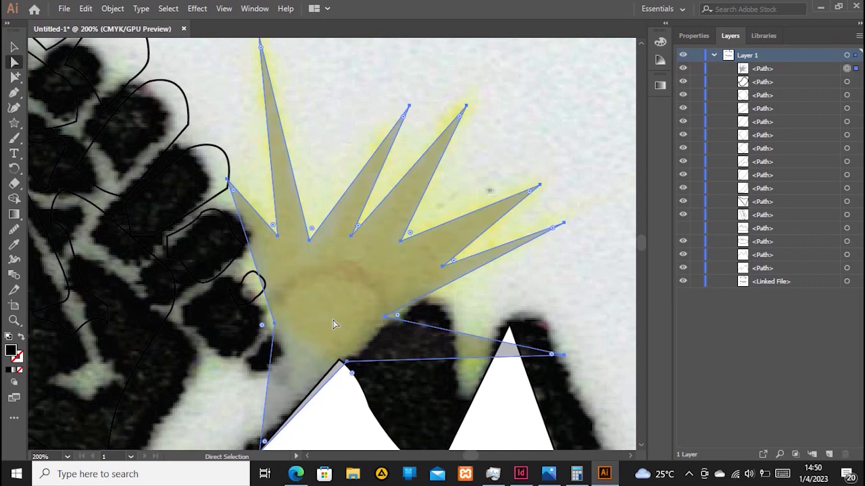
{"action": "left_click_drag", "start_coordinate": [260, 391], "coordinate": [301, 294]}
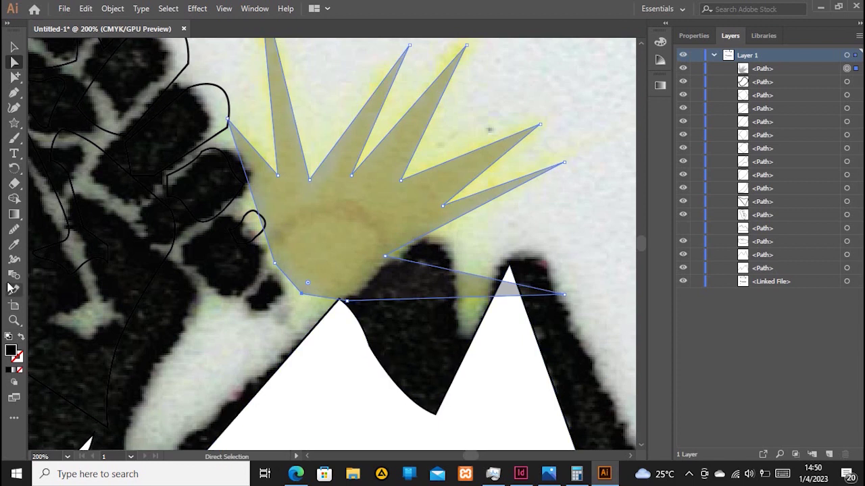
{"action": "left_click_drag", "start_coordinate": [352, 303], "coordinate": [305, 293]}
Draw an ellipse about 71 by 55 px over the sun's disc at the base of the sunburst.
{"action": "left_click", "coordinate": [14, 46]}
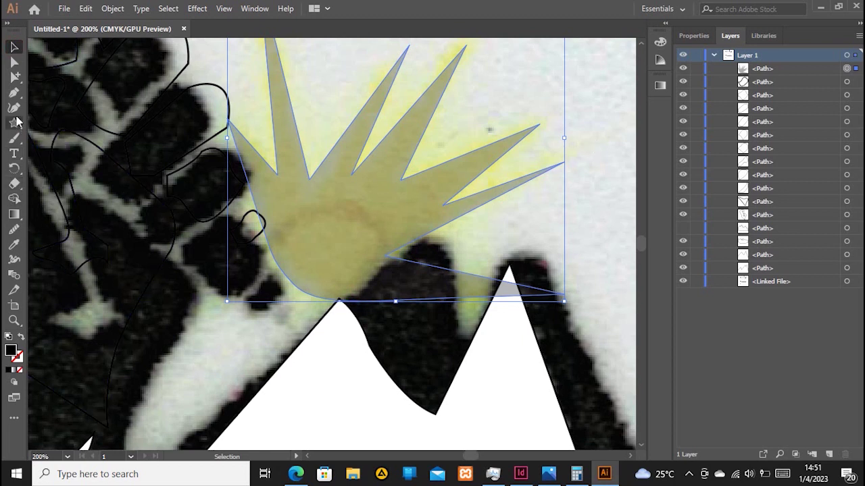
{"action": "left_click_drag", "start_coordinate": [16, 120], "coordinate": [47, 150]}
{"action": "mouse_move", "coordinate": [304, 222]}
{"action": "left_mouse_down"}
{"action": "mouse_move", "coordinate": [348, 239]}
{"action": "mouse_move", "coordinate": [380, 309]}
{"action": "mouse_move", "coordinate": [429, 319]}
{"action": "left_mouse_up"}
{"action": "key", "text": "a"}
{"action": "left_click_drag", "start_coordinate": [328, 257], "coordinate": [298, 246]}
Make the ellipse an unfilled outline at 33% opacity with a 0.1 cm stroke, and narrow it to about 67 px.
{"action": "left_click", "coordinate": [694, 35]}
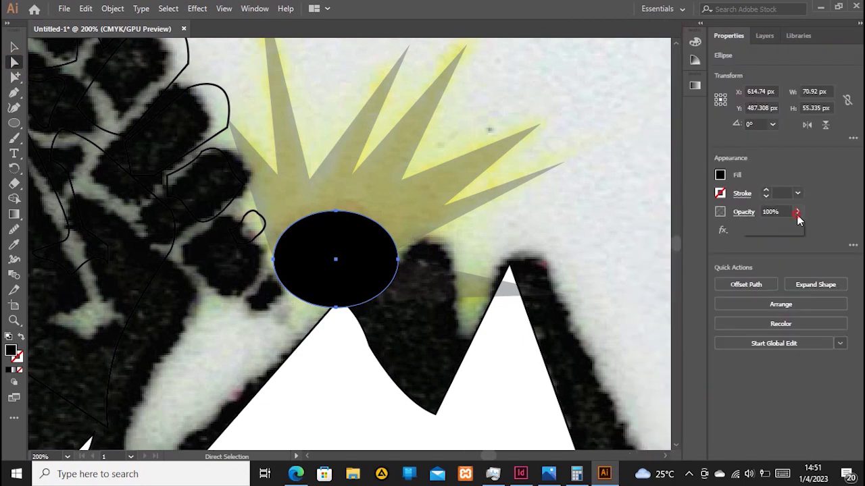
{"action": "left_click_drag", "start_coordinate": [765, 227], "coordinate": [764, 227]}
{"action": "left_click", "coordinate": [21, 336]}
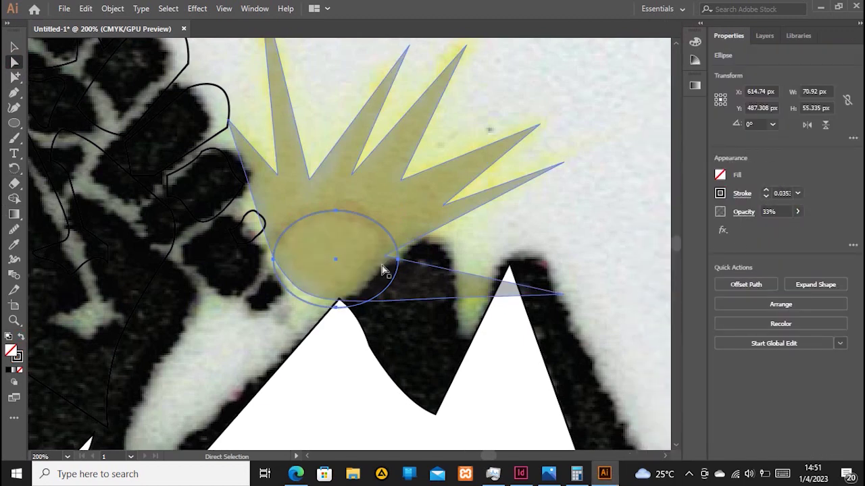
{"action": "key", "text": "v"}
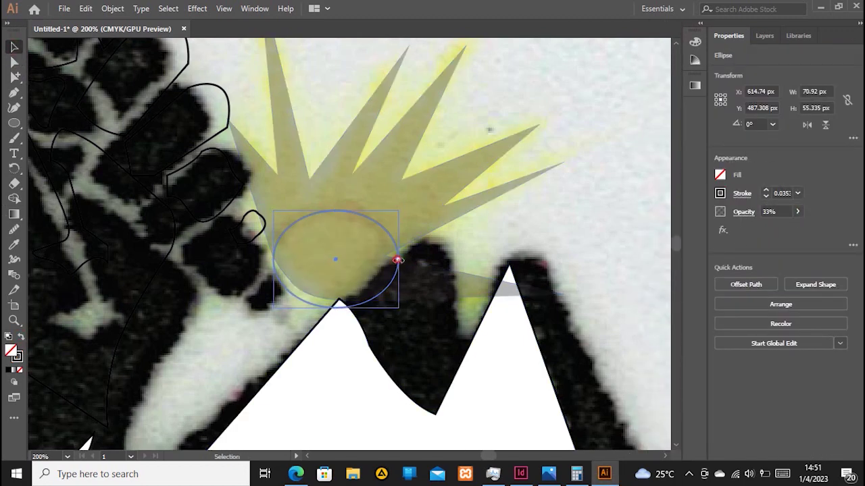
{"action": "double_click", "coordinate": [765, 191]}
{"action": "left_click", "coordinate": [766, 196]}
{"action": "left_click", "coordinate": [634, 229]}
Divide the overlapping ellipse and sunburst into separate pieces with Shape Builder.
{"action": "left_click", "coordinate": [340, 305]}
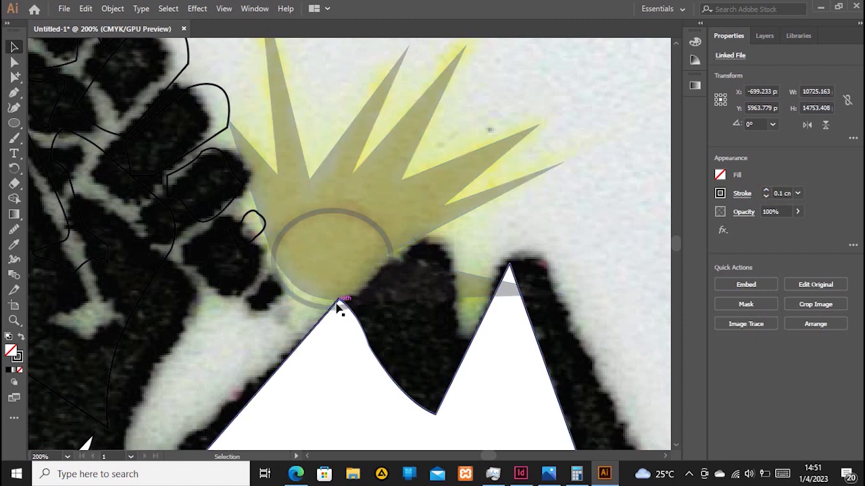
{"action": "left_click", "coordinate": [296, 273]}
{"action": "left_click", "coordinate": [313, 306], "text": "shift"}
{"action": "left_click", "coordinate": [14, 199]}
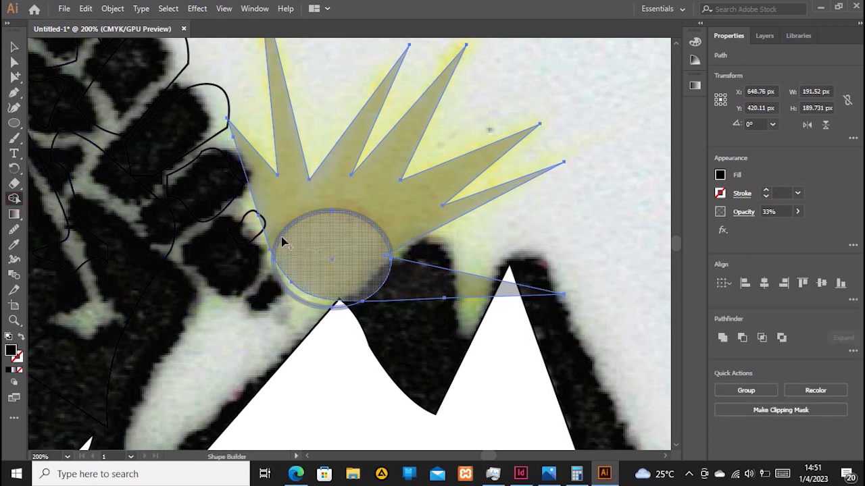
{"action": "left_click", "coordinate": [304, 299]}
{"action": "left_click", "coordinate": [14, 48]}
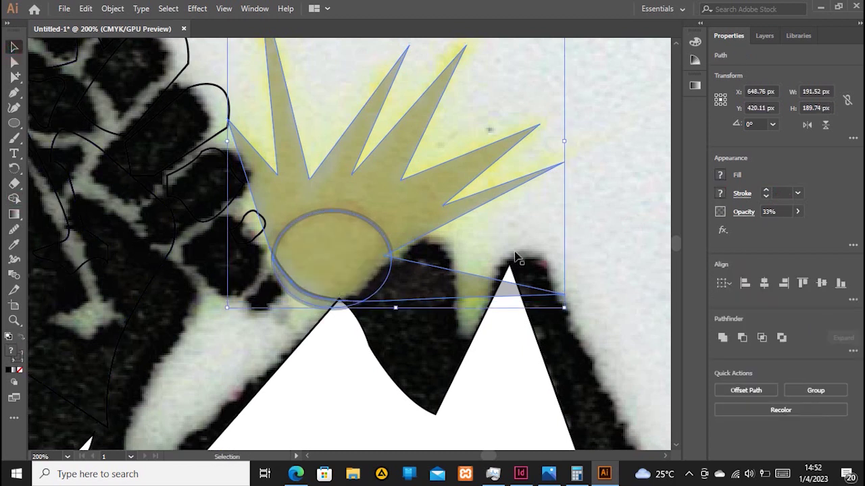
Delete the leftover sliver below the sun's disc.
{"action": "left_click", "coordinate": [624, 233]}
{"action": "left_click", "coordinate": [277, 243]}
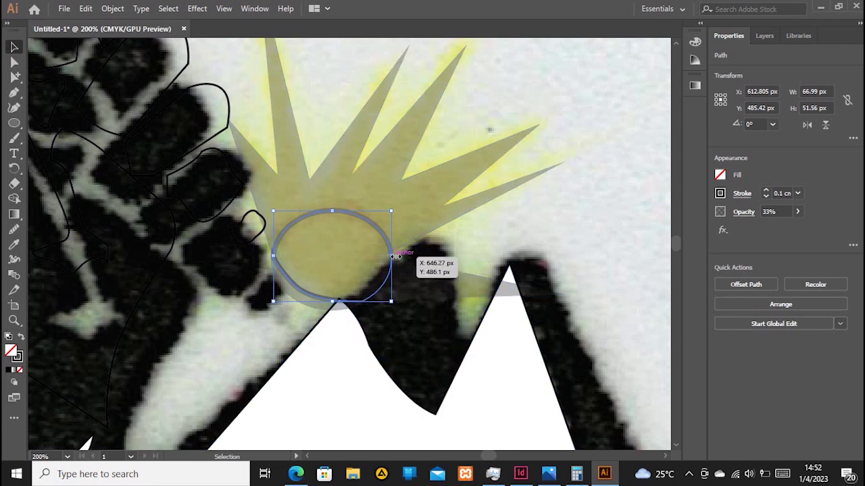
{"action": "left_click", "coordinate": [14, 62]}
{"action": "scroll", "coordinate": [380, 273], "scroll_direction": "up", "scroll_amount": 1}
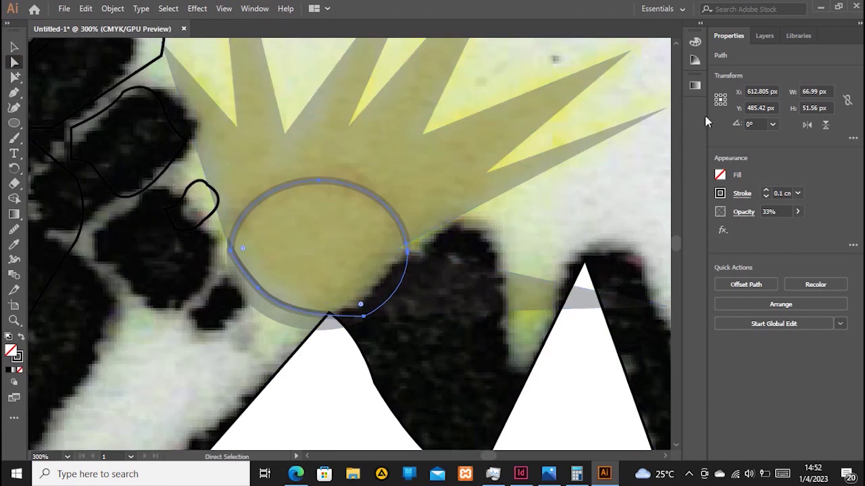
{"action": "left_click", "coordinate": [14, 47]}
{"action": "left_click", "coordinate": [295, 329]}
{"action": "key", "text": "Delete"}
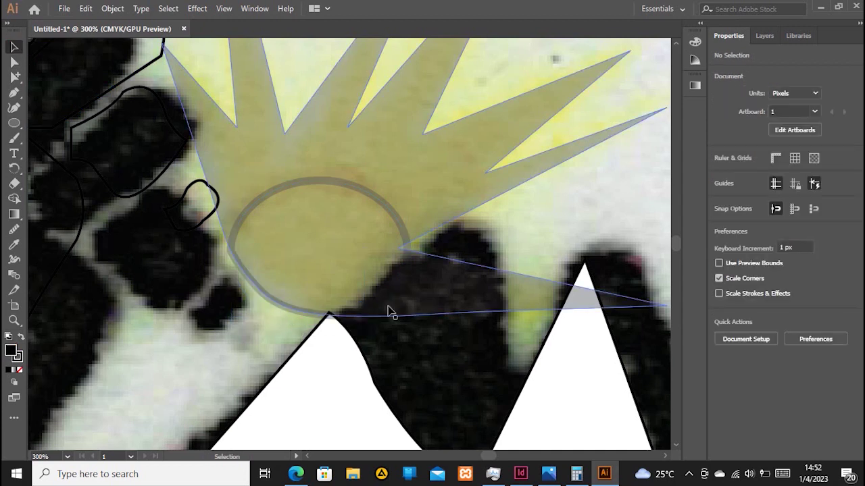
Delete the lower anchor points of the sun's outline so only its upper arc is left.
{"action": "left_click", "coordinate": [405, 276]}
{"action": "key", "text": "a"}
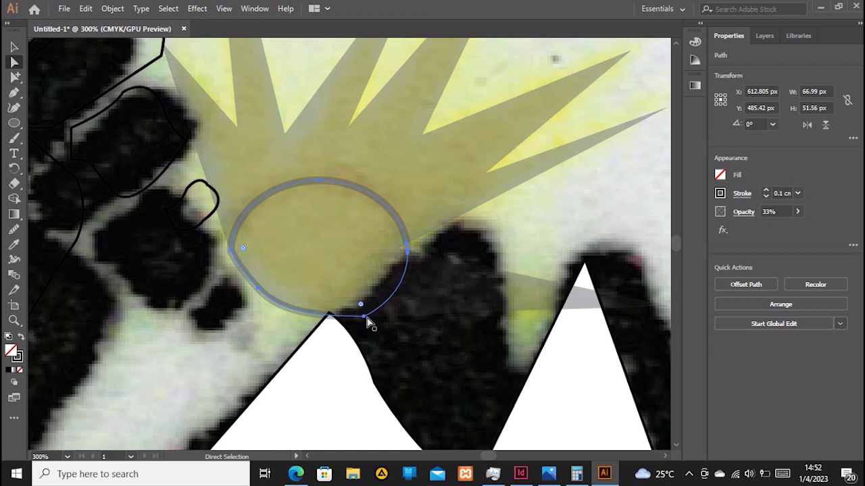
{"action": "key", "text": "Delete"}
{"action": "left_click", "coordinate": [258, 289]}
{"action": "key", "text": "Delete"}
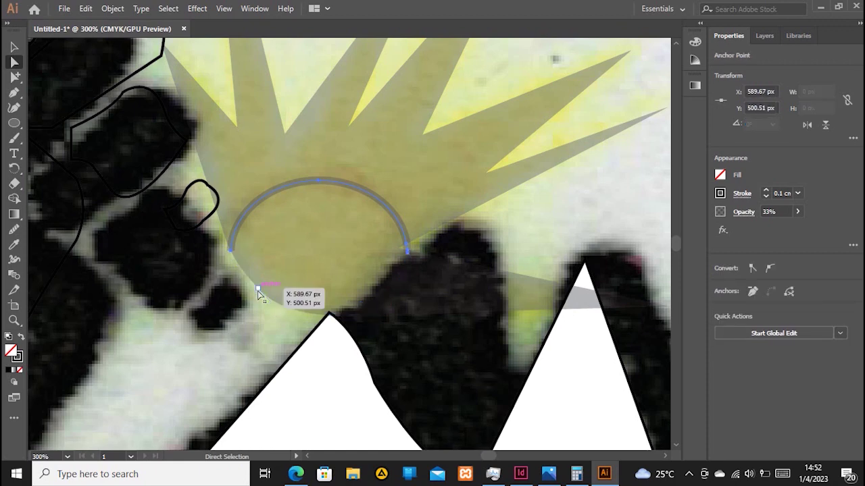
Trim the arc's right end to the sunburst's edge by deleting its surplus end points.
{"action": "scroll", "coordinate": [421, 264], "scroll_direction": "up", "scroll_amount": 4}
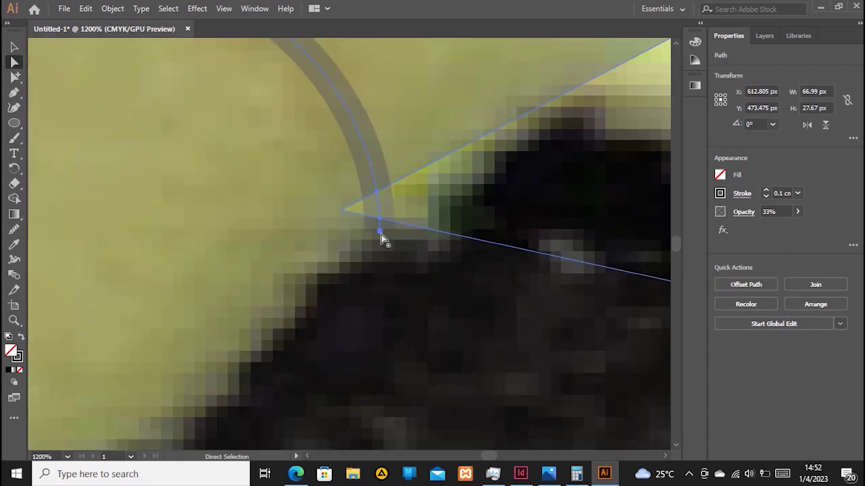
{"action": "left_click", "coordinate": [379, 231]}
{"action": "key", "text": "Delete"}
{"action": "left_click", "coordinate": [384, 222]}
{"action": "key", "text": "Delete"}
{"action": "left_click", "coordinate": [382, 209]}
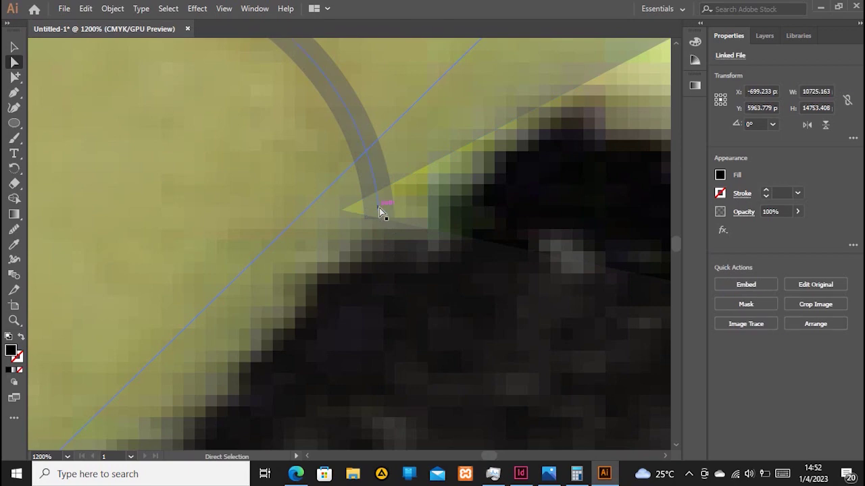
{"action": "left_click", "coordinate": [381, 218]}
{"action": "key", "text": "Delete"}
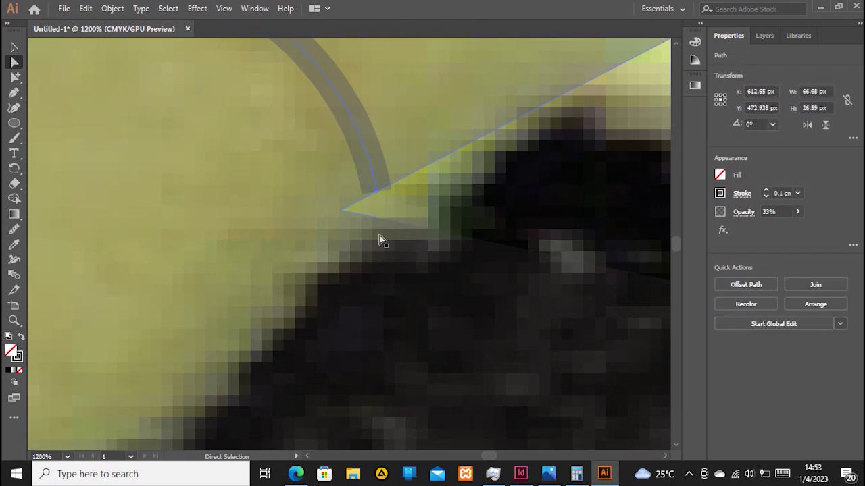
{"action": "scroll", "coordinate": [358, 236], "scroll_direction": "down", "scroll_amount": 4}
{"action": "scroll", "coordinate": [348, 245], "scroll_direction": "down", "scroll_amount": 1}
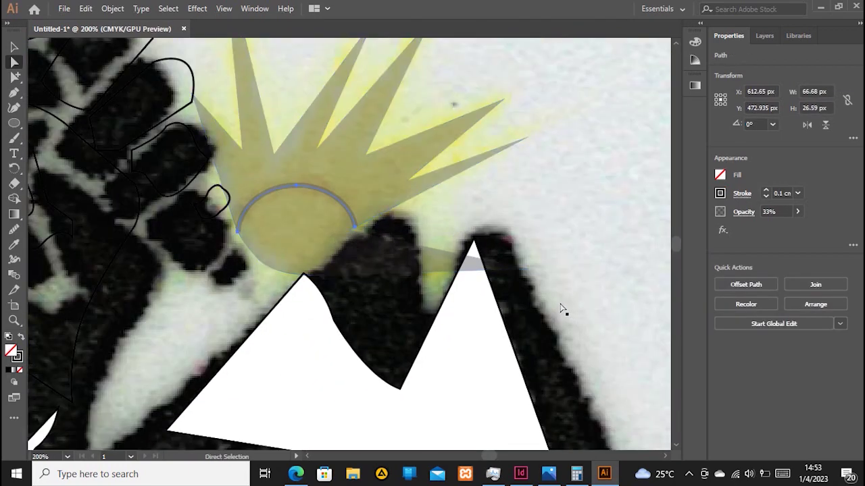
Select the sunburst, its arc and the scan together and nudge them up and left until the scan lines up with the traced shapes.
{"action": "scroll", "coordinate": [415, 284], "scroll_direction": "down", "scroll_amount": 4}
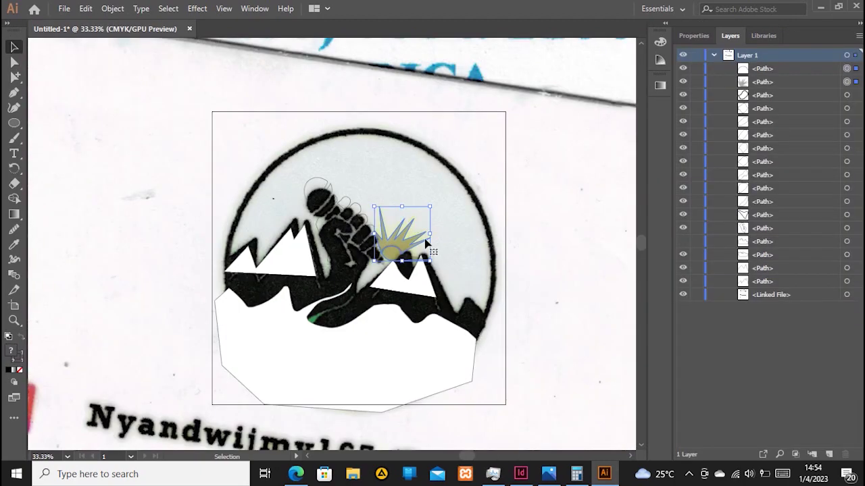
{"action": "scroll", "coordinate": [421, 245], "scroll_direction": "up", "scroll_amount": 4}
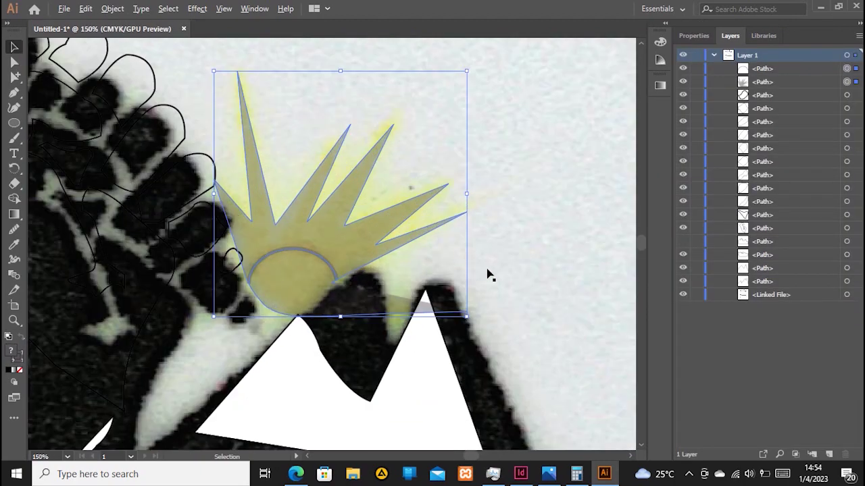
{"action": "left_click", "coordinate": [457, 255]}
{"action": "left_click", "coordinate": [289, 258]}
{"action": "scroll", "coordinate": [332, 217], "scroll_direction": "down", "scroll_amount": 2}
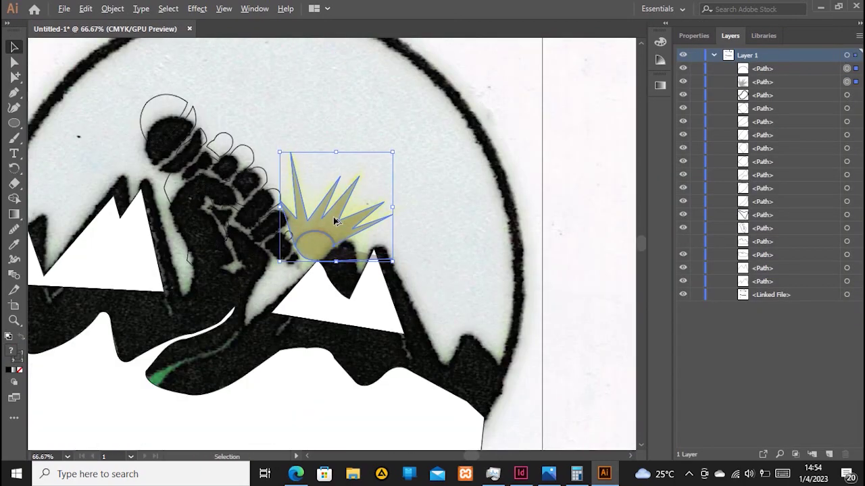
{"action": "left_click", "coordinate": [488, 167]}
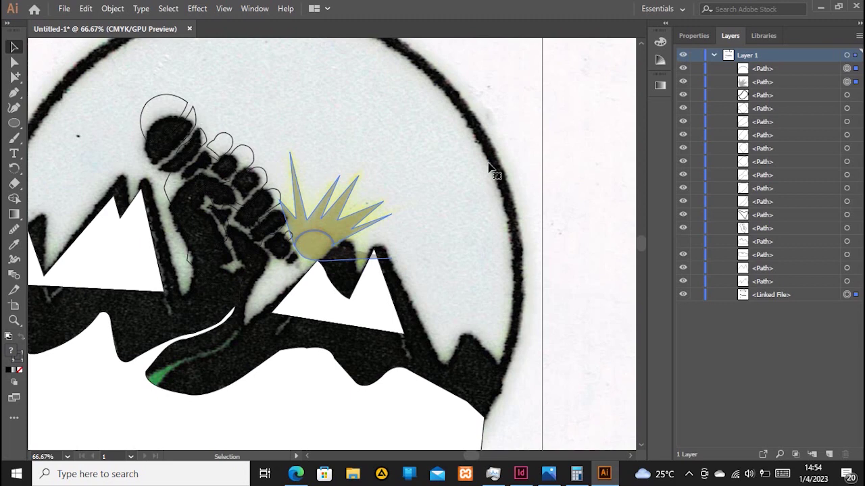
{"action": "key", "text": "Up"}
{"action": "key", "text": "Up"}
{"action": "key", "text": "Up"}
{"action": "key", "text": "Up"}
{"action": "key", "text": "Up"}
{"action": "key", "text": "Up"}
{"action": "key", "text": "Up"}
{"action": "key", "text": "Up"}
{"action": "key", "text": "Up"}
{"action": "key", "text": "Up"}
{"action": "key", "text": "Up"}
{"action": "key", "text": "Up"}
{"action": "key", "text": "Up"}
{"action": "key", "text": "Up"}
{"action": "key", "text": "Up"}
{"action": "key", "text": "Up"}
{"action": "key", "text": "Up"}
{"action": "key", "text": "Up"}
{"action": "key", "text": "Up"}
{"action": "key", "text": "Up"}
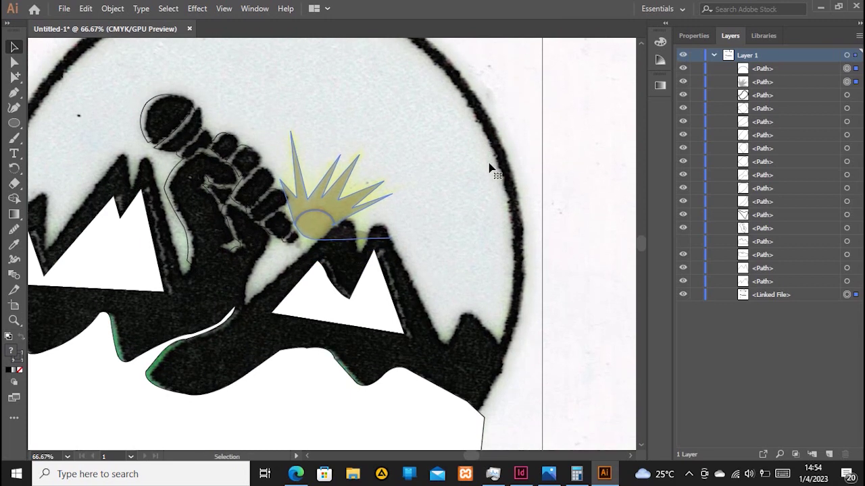
{"action": "key", "text": "Left"}
{"action": "key", "text": "Left"}
{"action": "key", "text": "Left"}
{"action": "key", "text": "Left"}
{"action": "key", "text": "Left"}
{"action": "key", "text": "Left"}
{"action": "key", "text": "Left"}
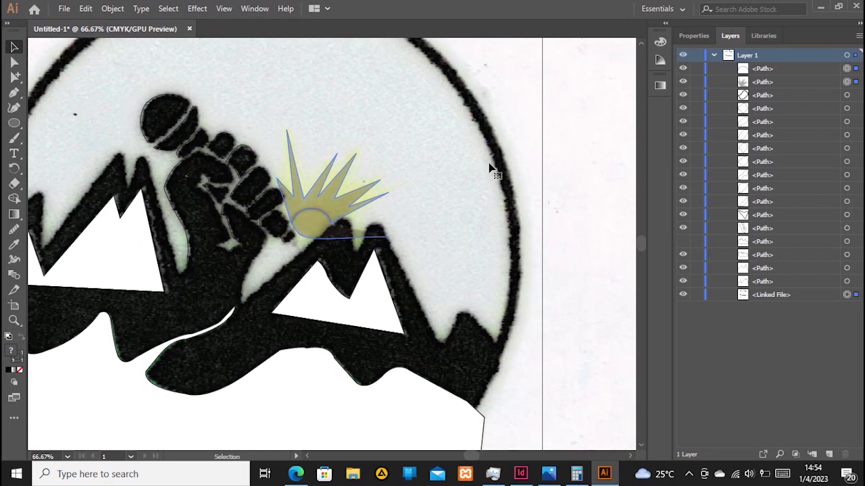
{"action": "key", "text": "Left"}
{"action": "key", "text": "Up"}
{"action": "key", "text": "Right"}
{"action": "key", "text": "Left"}
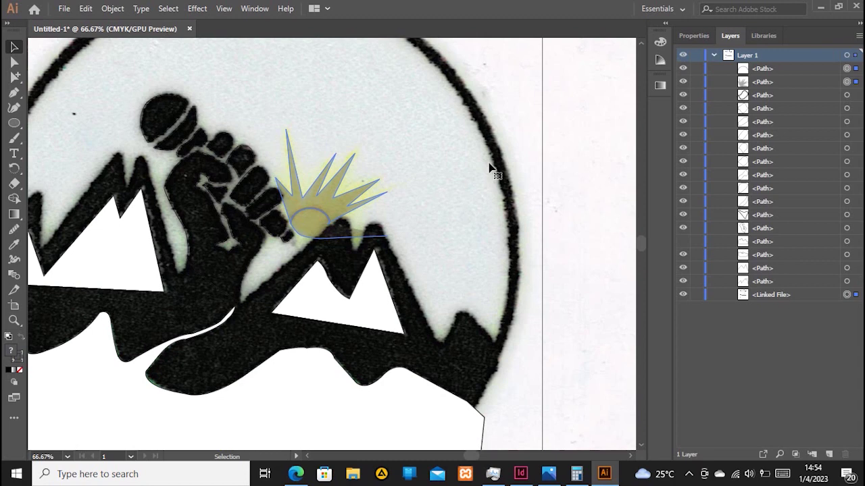
{"action": "key", "text": "Left"}
{"action": "key", "text": "Left"}
{"action": "key", "text": "Down"}
{"action": "key", "text": "Down"}
{"action": "key", "text": "Down"}
{"action": "key", "text": "Down"}
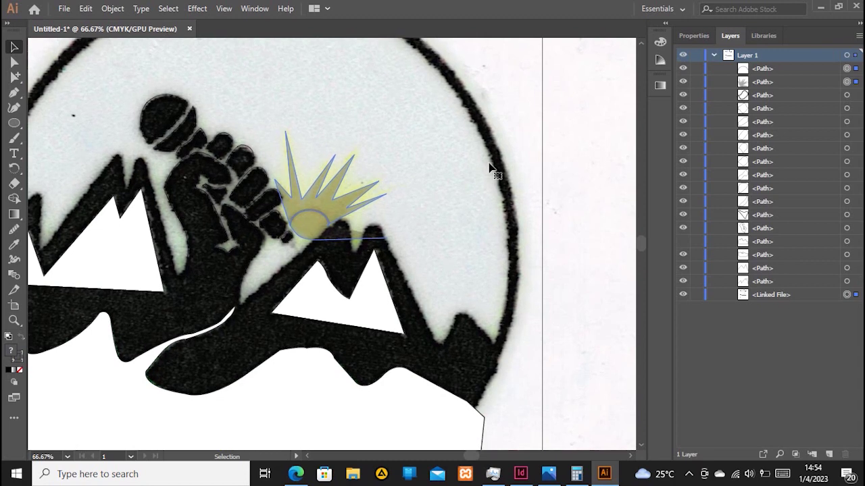
Remove the fill from the jagged inner peak shapes on the left and right mountains.
{"action": "scroll", "coordinate": [400, 207], "scroll_direction": "down", "scroll_amount": 2}
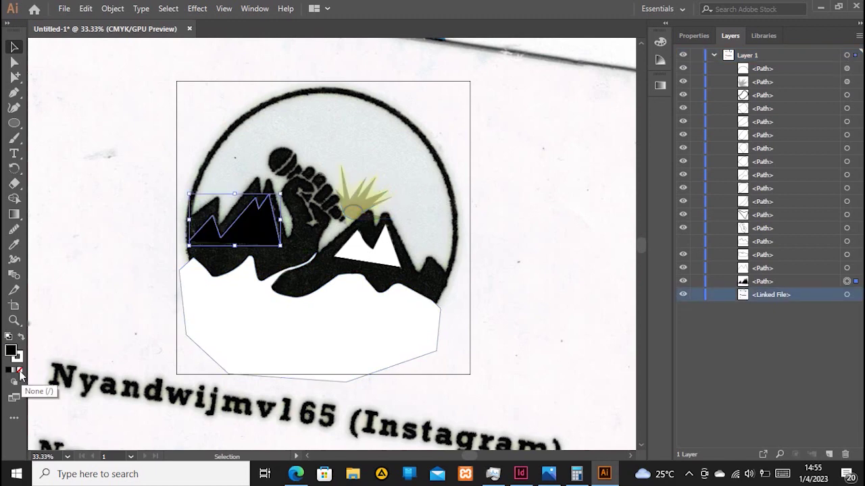
{"action": "left_click", "coordinate": [20, 372]}
{"action": "left_click", "coordinate": [368, 252]}
{"action": "left_click", "coordinate": [21, 341]}
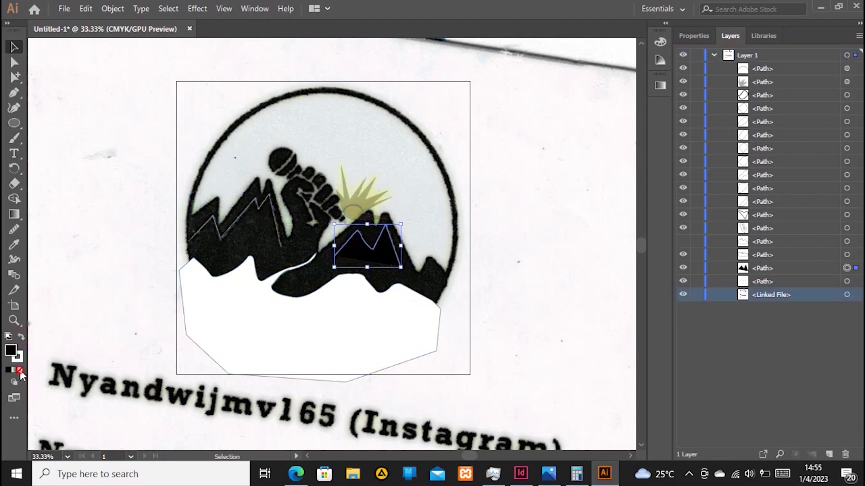
{"action": "left_click", "coordinate": [20, 370]}
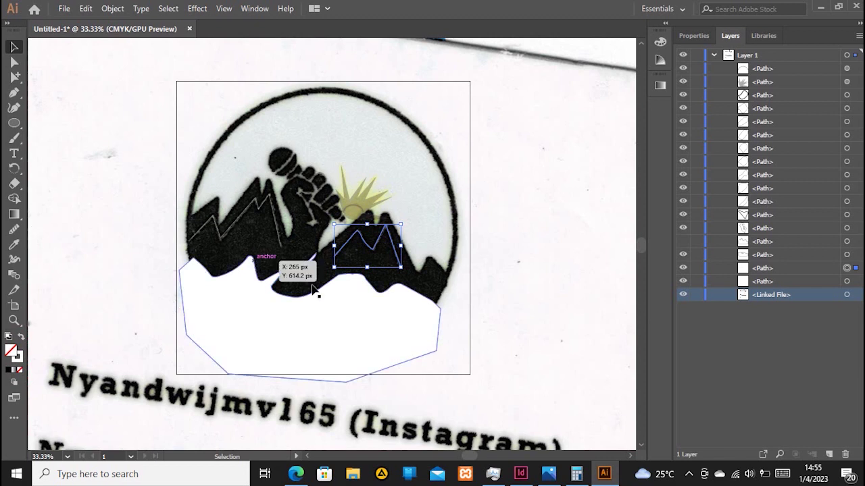
Show the hidden mountain silhouette and give the ground shape a black fill with no stroke.
{"action": "left_click", "coordinate": [360, 353]}
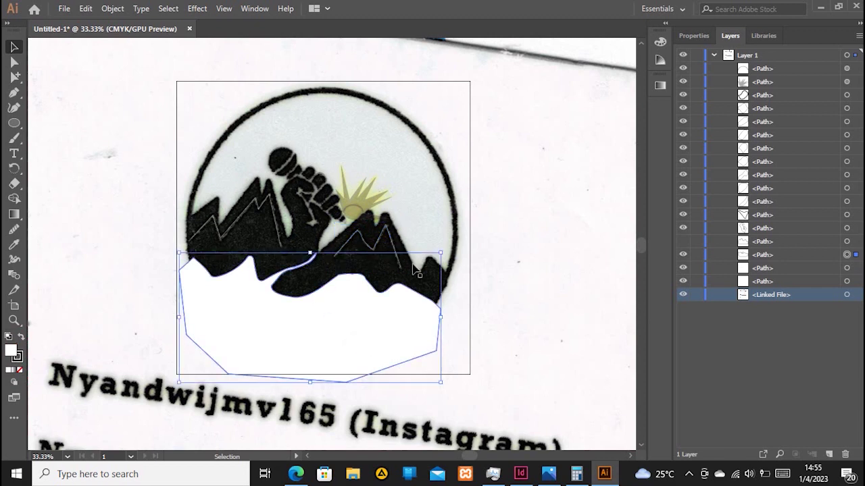
{"action": "left_click", "coordinate": [683, 243]}
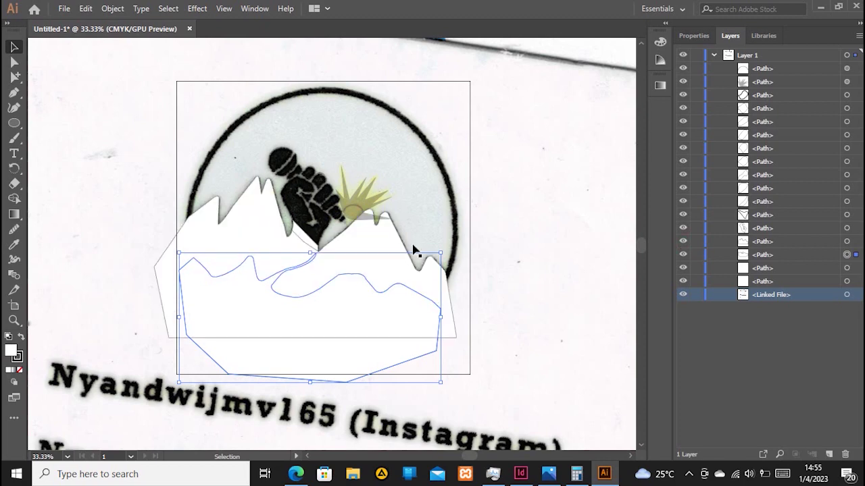
{"action": "left_click", "coordinate": [20, 339]}
{"action": "left_click", "coordinate": [20, 370]}
{"action": "left_click", "coordinate": [8, 370]}
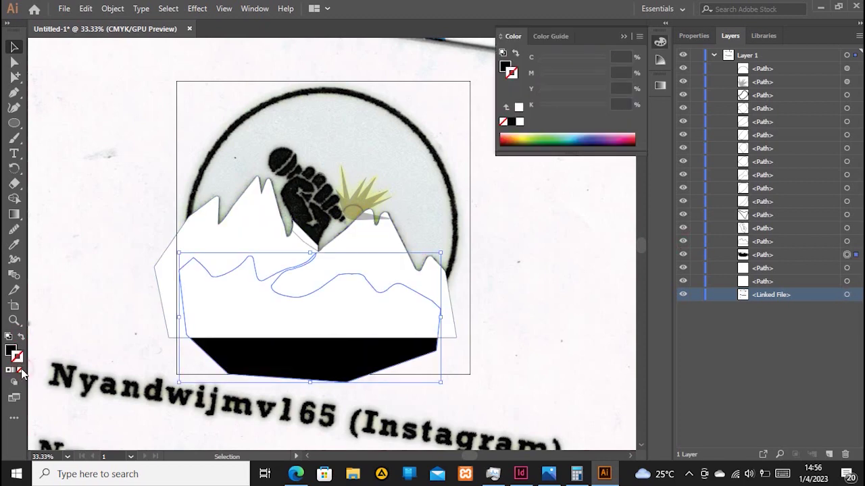
Remove the stroke from the white mountain silhouette.
{"action": "left_click", "coordinate": [368, 241]}
{"action": "left_click", "coordinate": [21, 371]}
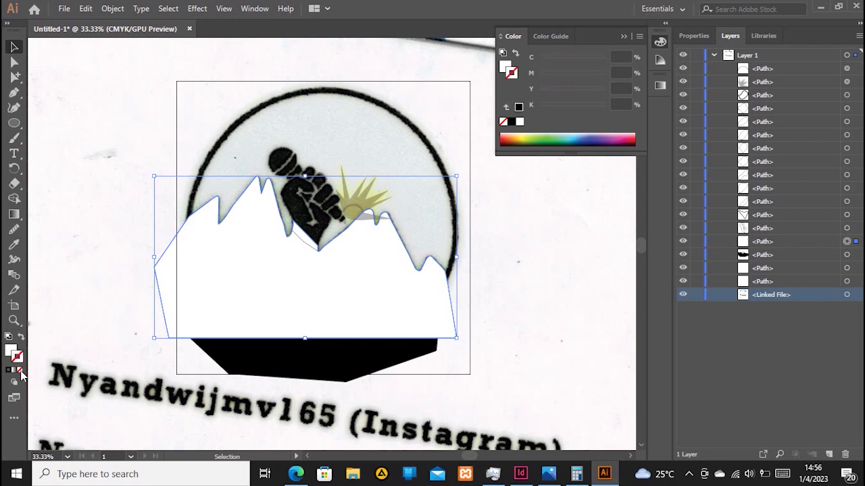
{"action": "left_click", "coordinate": [405, 313]}
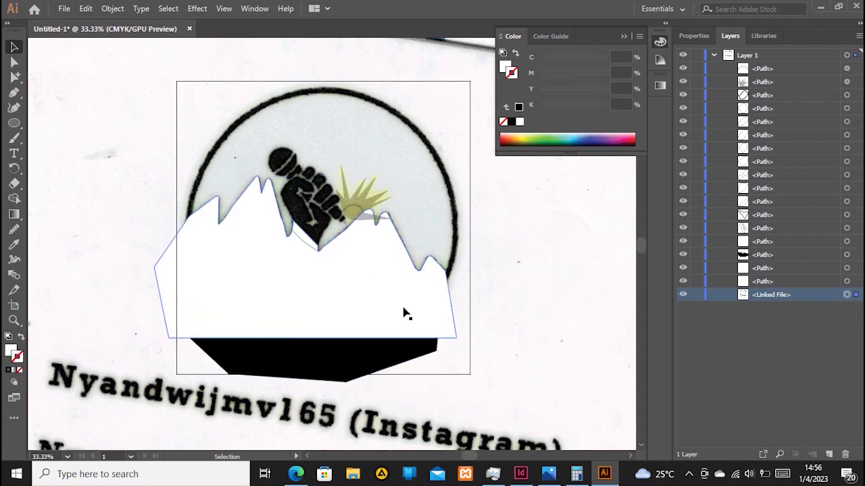
Split the ground shape where it overlaps the mountain silhouette and fill the overlap with black using Shape Builder.
{"action": "left_click", "coordinate": [379, 363]}
{"action": "left_click", "coordinate": [236, 245], "text": "shift"}
{"action": "left_click", "coordinate": [13, 198]}
{"action": "left_click", "coordinate": [251, 324]}
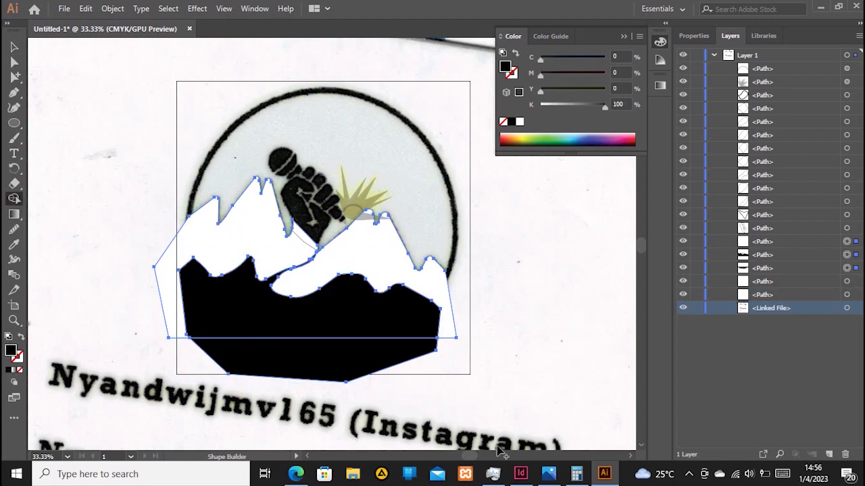
Hide the white mountain silhouette and unite the two black ground pieces into one shape.
{"action": "left_click", "coordinate": [14, 46]}
{"action": "left_click", "coordinate": [440, 296]}
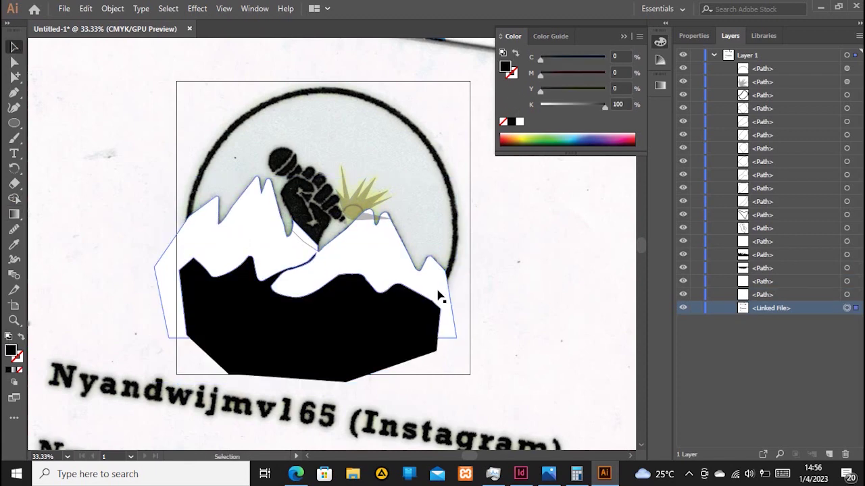
{"action": "left_click", "coordinate": [683, 243]}
{"action": "left_click", "coordinate": [357, 349]}
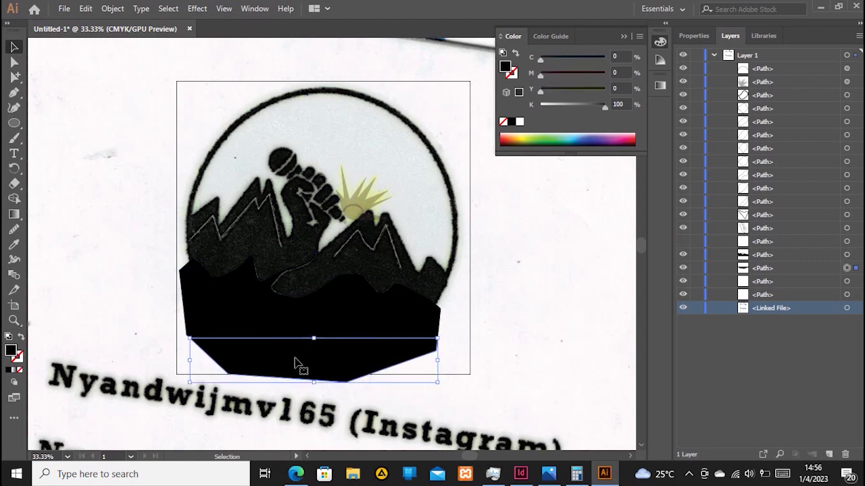
{"action": "left_click", "coordinate": [375, 323], "text": "shift"}
{"action": "left_click", "coordinate": [693, 35]}
{"action": "left_click", "coordinate": [724, 339]}
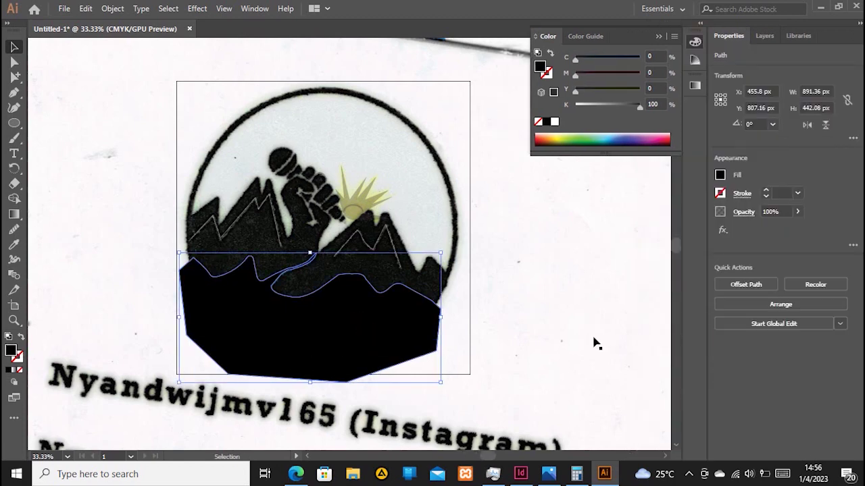
Draw a circle about 856 px in diameter over the logo, with no fill and a black stroke.
{"action": "left_click", "coordinate": [13, 123]}
{"action": "mouse_move", "coordinate": [253, 114]}
{"action": "left_mouse_down"}
{"action": "mouse_move", "coordinate": [380, 266]}
{"action": "mouse_move", "coordinate": [505, 365]}
{"action": "left_mouse_up"}
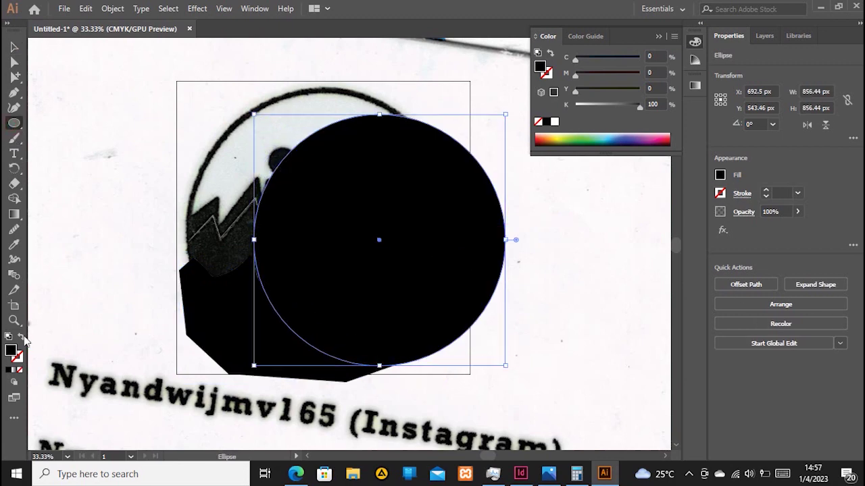
{"action": "left_click", "coordinate": [22, 337]}
{"action": "left_click", "coordinate": [15, 47]}
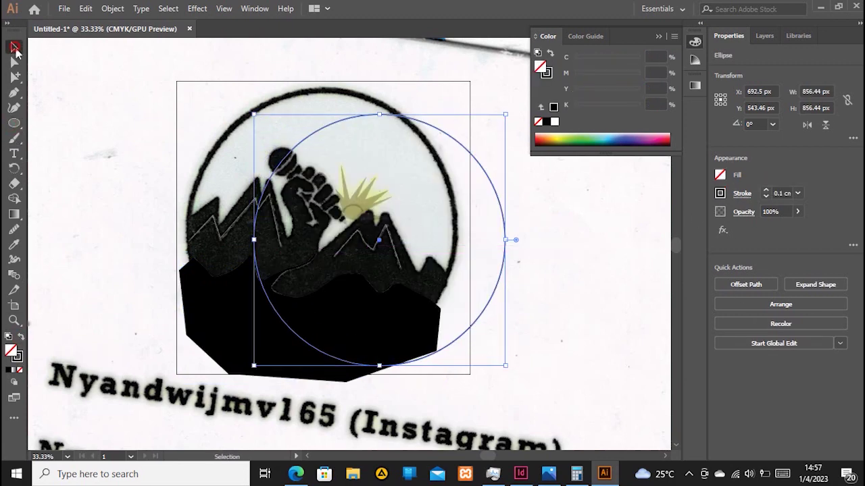
Move and proportionally enlarge the circle to about 928 px so it matches the scanned outer ring.
{"action": "left_click_drag", "start_coordinate": [502, 217], "coordinate": [441, 195]}
{"action": "left_click_drag", "start_coordinate": [440, 342], "coordinate": [464, 360]}
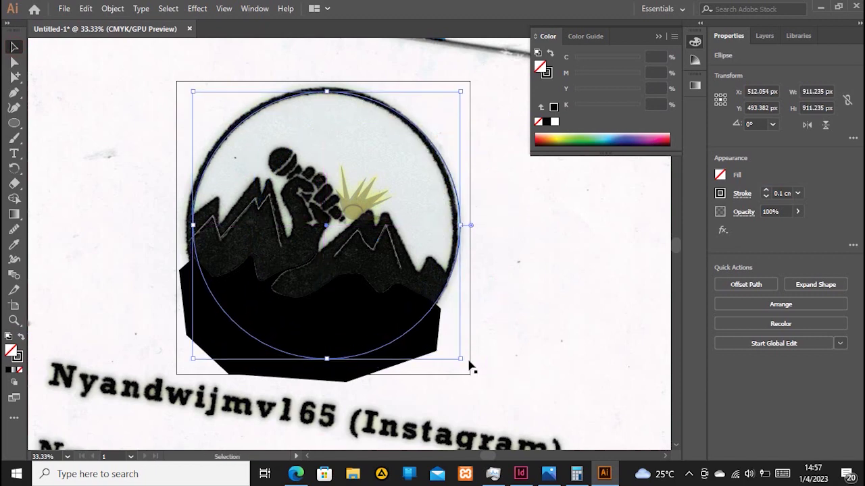
{"action": "key", "text": "Left"}
{"action": "key", "text": "Left"}
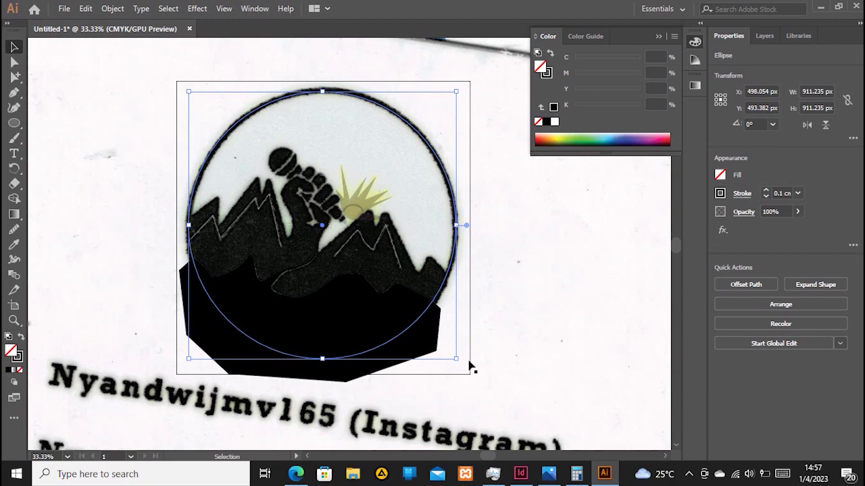
{"action": "mouse_move", "coordinate": [458, 358]}
{"action": "left_mouse_down"}
{"action": "mouse_move", "coordinate": [467, 366]}
{"action": "mouse_move", "coordinate": [461, 361]}
{"action": "left_mouse_up"}
{"action": "key", "text": "Left"}
{"action": "key", "text": "Left"}
{"action": "key", "text": "Left"}
{"action": "key", "text": "Left"}
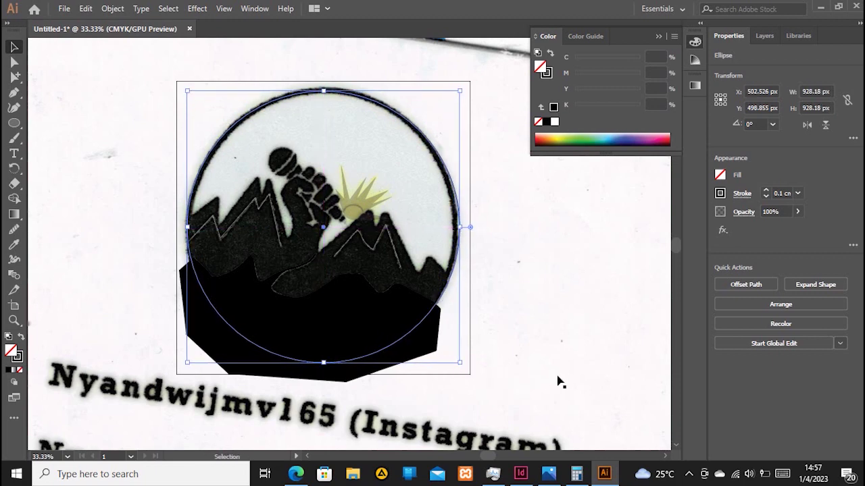
{"action": "key", "text": "Up"}
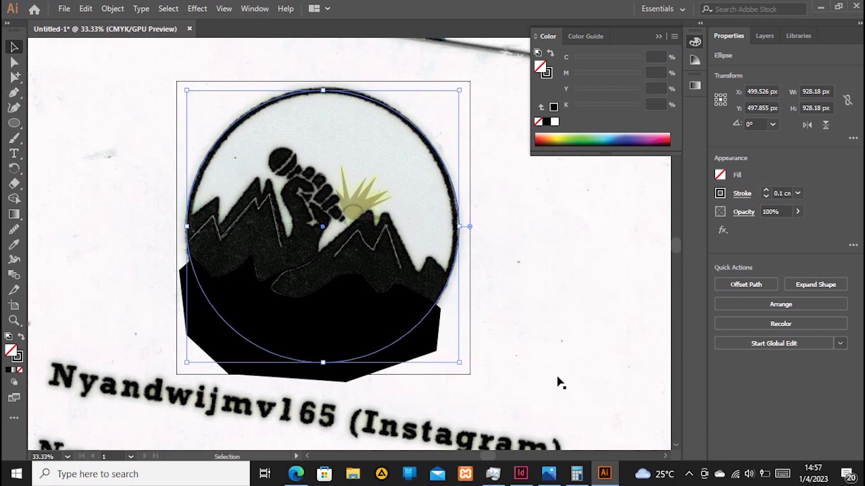
Paste a copy of the circle directly behind the original and hide the front circle.
{"action": "left_click", "coordinate": [369, 99], "text": "shift"}
{"action": "left_click", "coordinate": [380, 102]}
{"action": "left_click", "coordinate": [89, 12]}
{"action": "left_click", "coordinate": [112, 70]}
{"action": "left_click", "coordinate": [88, 10]}
{"action": "left_click", "coordinate": [122, 110]}
{"action": "left_click", "coordinate": [764, 35]}
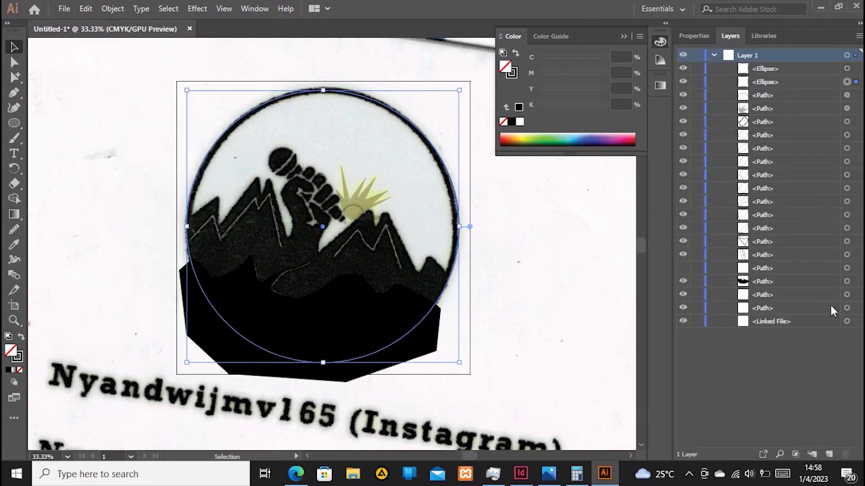
{"action": "left_click", "coordinate": [759, 82]}
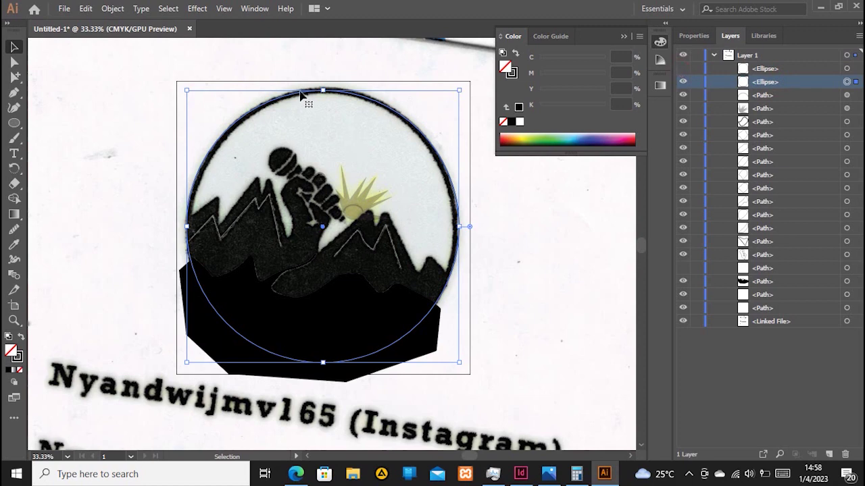
Split the black ground shape along the circle with Shape Builder and delete the part outside it.
{"action": "left_click", "coordinate": [433, 346], "text": "shift"}
{"action": "left_click", "coordinate": [13, 201]}
{"action": "left_click", "coordinate": [243, 351]}
{"action": "key", "text": "v"}
{"action": "left_click", "coordinate": [600, 342]}
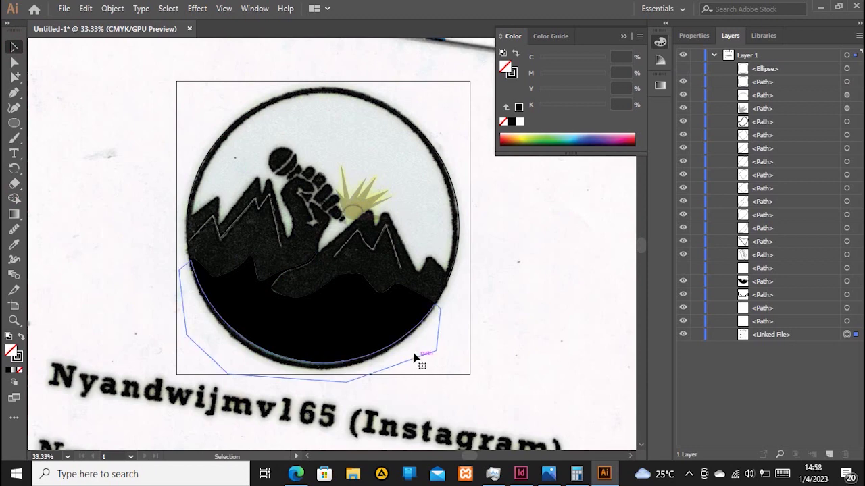
{"action": "left_click", "coordinate": [419, 358]}
{"action": "key", "text": "Delete"}
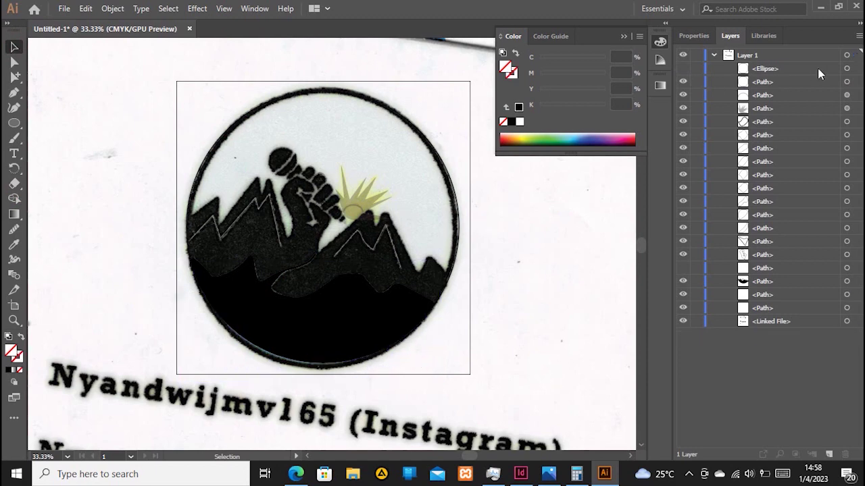
Show the white mountain silhouette, split it along the circle with Shape Builder, and delete the pieces outside on both sides.
{"action": "left_click", "coordinate": [847, 82]}
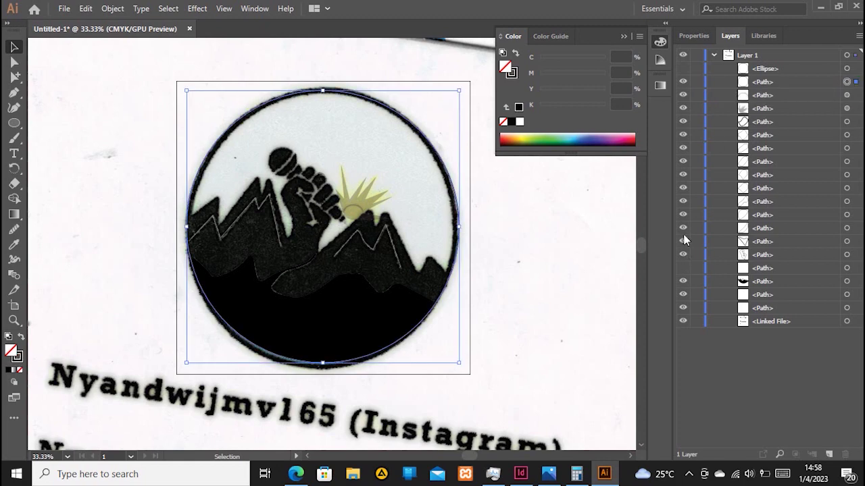
{"action": "left_click", "coordinate": [683, 268]}
{"action": "left_click", "coordinate": [424, 280], "text": "shift"}
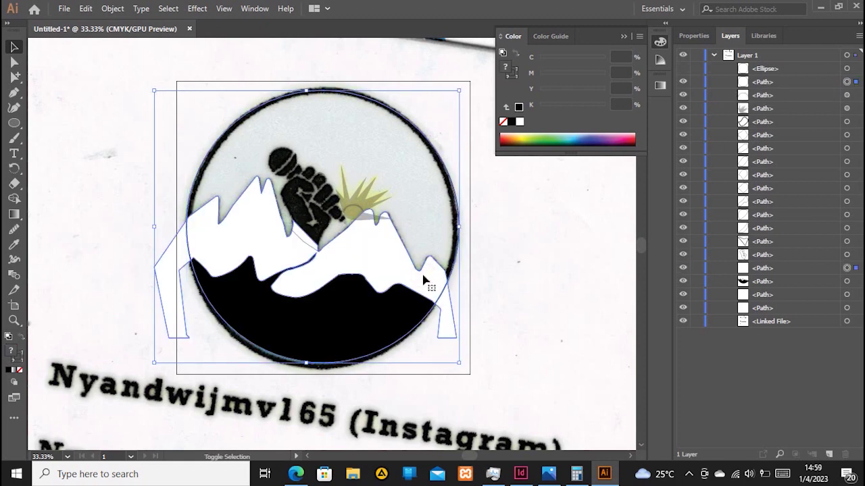
{"action": "left_click", "coordinate": [14, 199]}
{"action": "left_click", "coordinate": [168, 251]}
{"action": "left_click", "coordinate": [450, 316]}
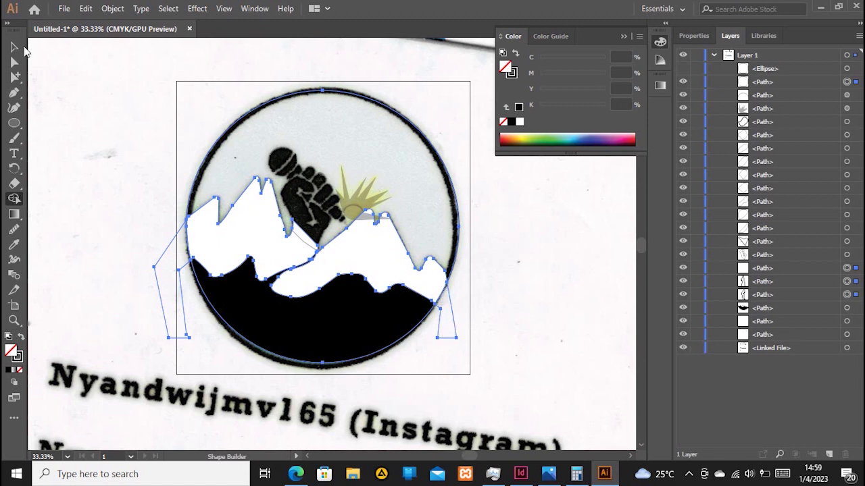
{"action": "left_click", "coordinate": [14, 47]}
{"action": "left_click", "coordinate": [457, 315]}
{"action": "left_click", "coordinate": [176, 289]}
{"action": "key", "text": "Delete"}
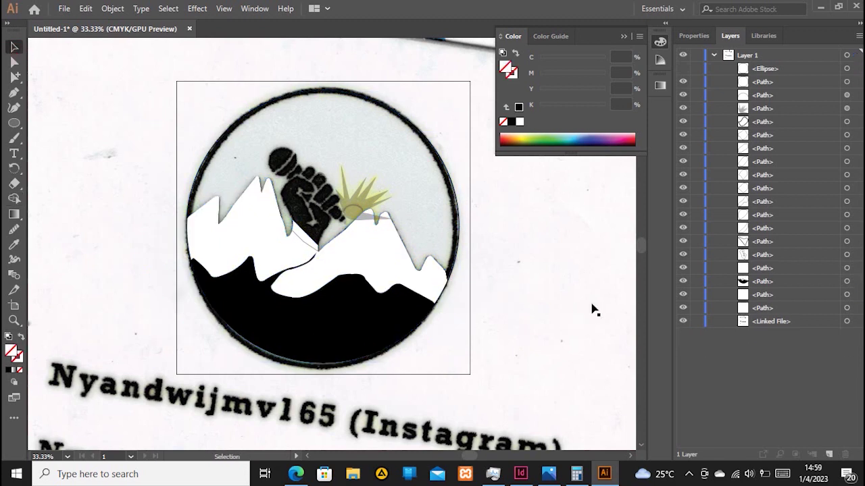
Duplicate the linked scan in front of the original and move the copy to the right of the traced artwork.
{"action": "left_click", "coordinate": [426, 284]}
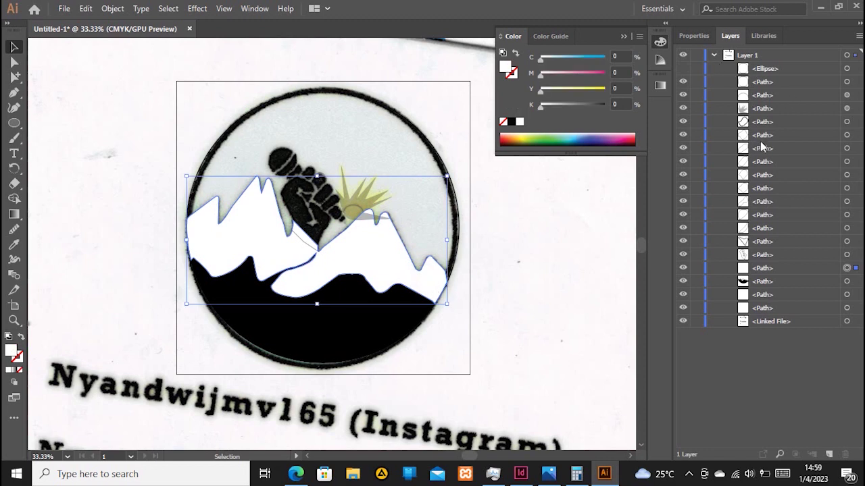
{"action": "left_click", "coordinate": [757, 320]}
{"action": "left_click", "coordinate": [847, 322]}
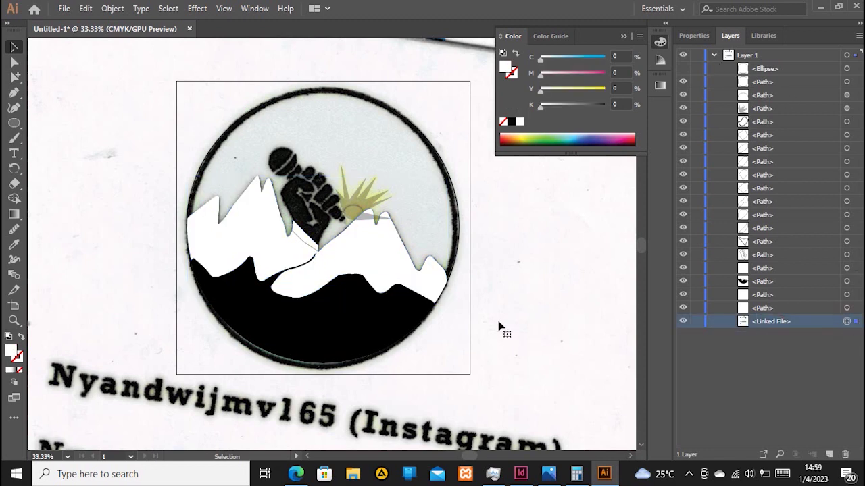
{"action": "left_click", "coordinate": [87, 9]}
{"action": "left_click", "coordinate": [115, 70]}
{"action": "left_click", "coordinate": [88, 9]}
{"action": "left_click", "coordinate": [113, 98]}
{"action": "left_click_drag", "start_coordinate": [468, 305], "coordinate": [537, 294]}
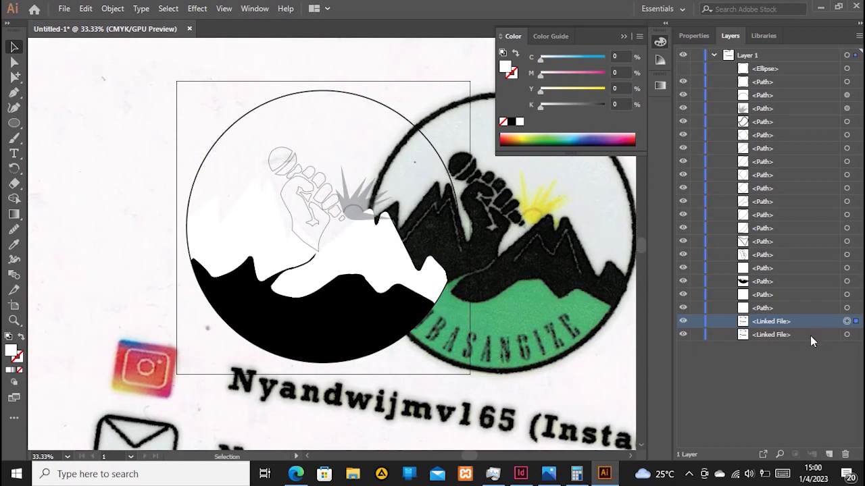
{"action": "left_click", "coordinate": [810, 337]}
{"action": "left_click", "coordinate": [682, 323]}
{"action": "left_click", "coordinate": [682, 323]}
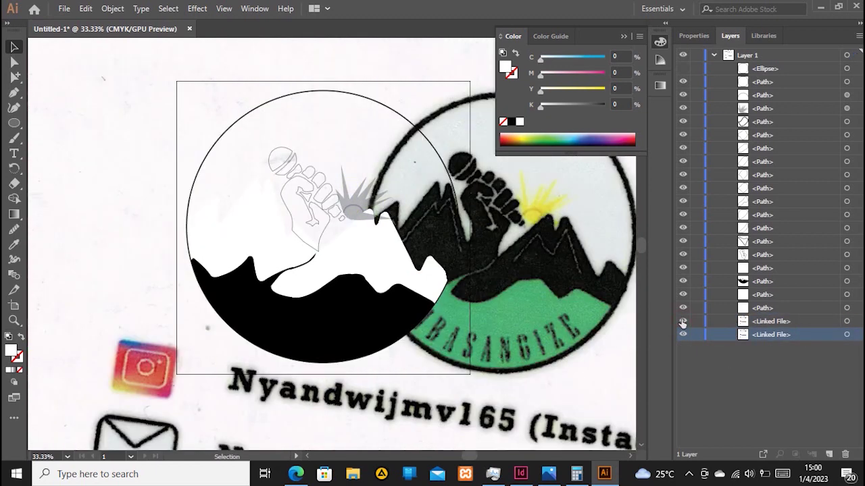
Color the ground green, the mountains black and the sun rays yellow by sampling the offset scan with the Eyedropper.
{"action": "left_click", "coordinate": [330, 335]}
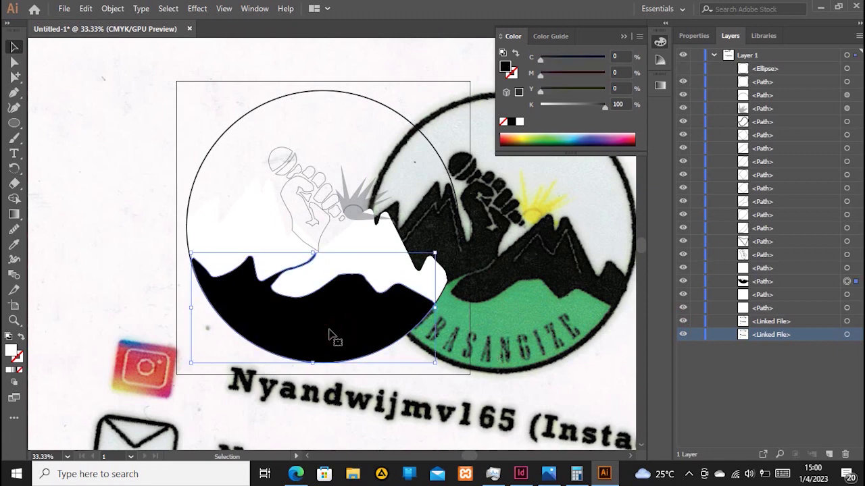
{"action": "left_click", "coordinate": [14, 244]}
{"action": "left_click", "coordinate": [525, 316]}
{"action": "left_click", "coordinate": [236, 235], "text": "ctrl"}
{"action": "left_click", "coordinate": [506, 266]}
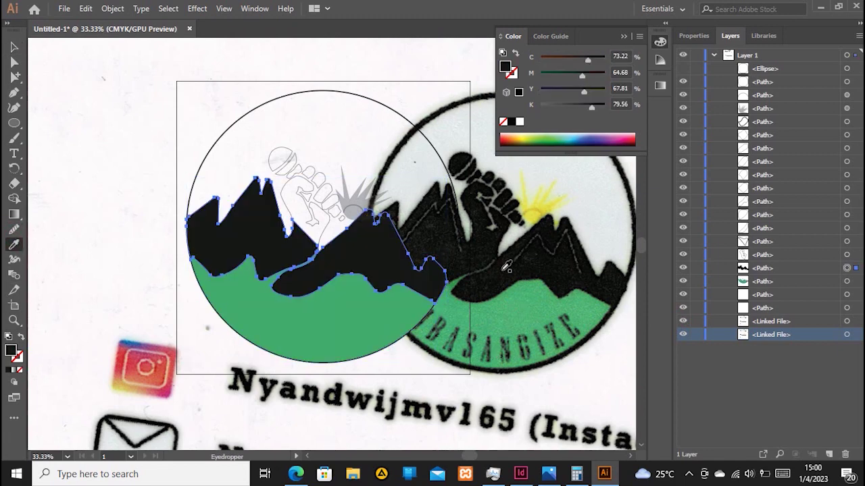
{"action": "left_click", "coordinate": [365, 195], "text": "ctrl"}
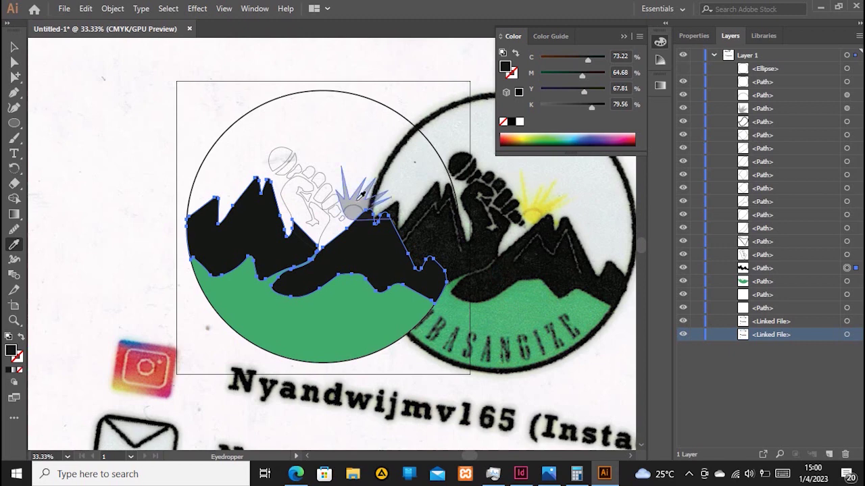
{"action": "left_click", "coordinate": [549, 202]}
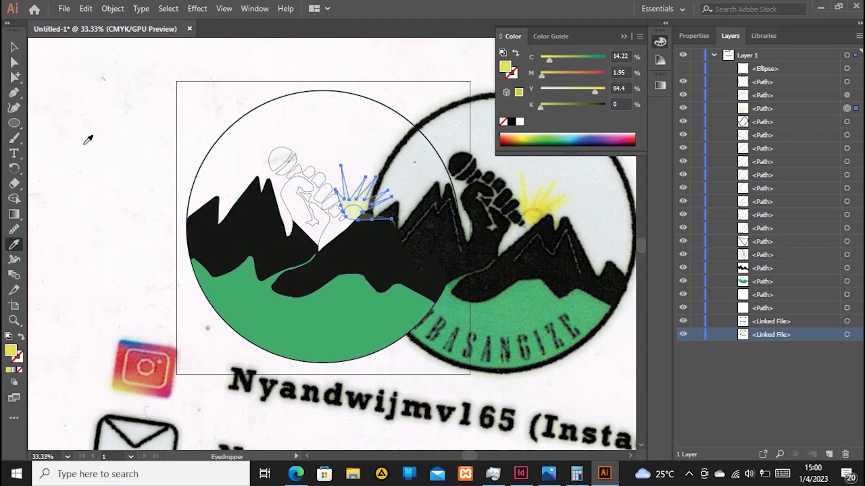
{"action": "left_click", "coordinate": [14, 47]}
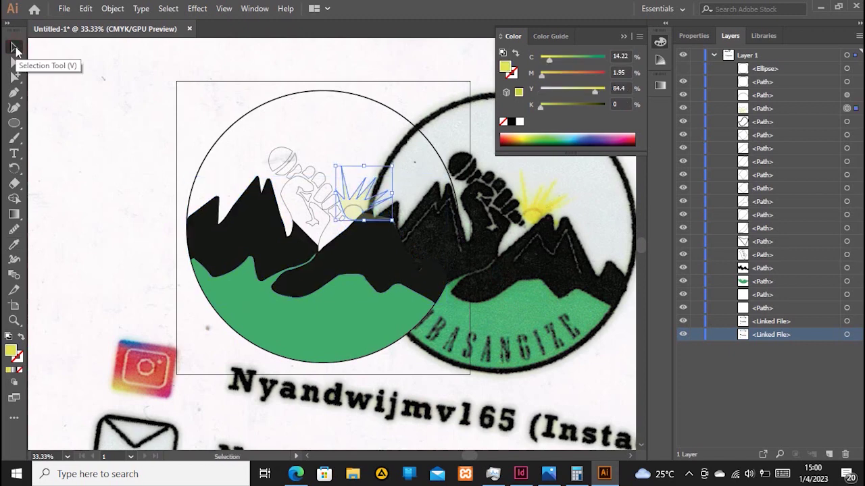
Hide the offset scan copy and turn the main hand outline into a black fill with no stroke.
{"action": "left_click", "coordinate": [682, 322]}
{"action": "scroll", "coordinate": [274, 213], "scroll_direction": "up", "scroll_amount": 3}
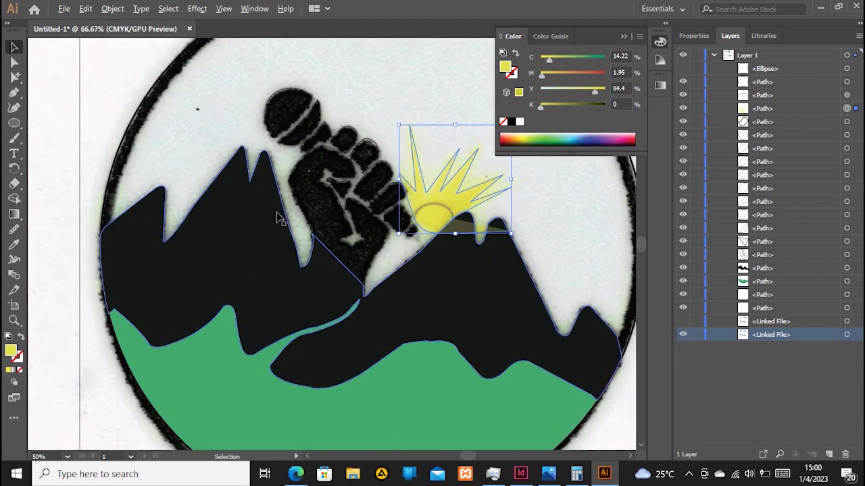
{"action": "left_click", "coordinate": [369, 328]}
{"action": "left_click", "coordinate": [20, 340]}
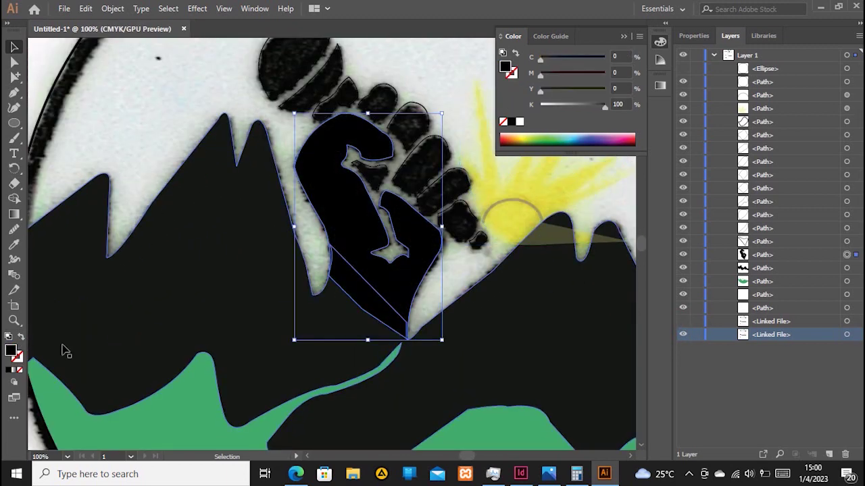
Give the remaining palm, finger and microphone shapes a black fill with no stroke.
{"action": "left_click", "coordinate": [370, 174]}
{"action": "left_click", "coordinate": [417, 155], "text": "shift"}
{"action": "left_click", "coordinate": [408, 123], "text": "shift"}
{"action": "left_click", "coordinate": [379, 100], "text": "shift"}
{"action": "left_click", "coordinate": [326, 103], "text": "shift"}
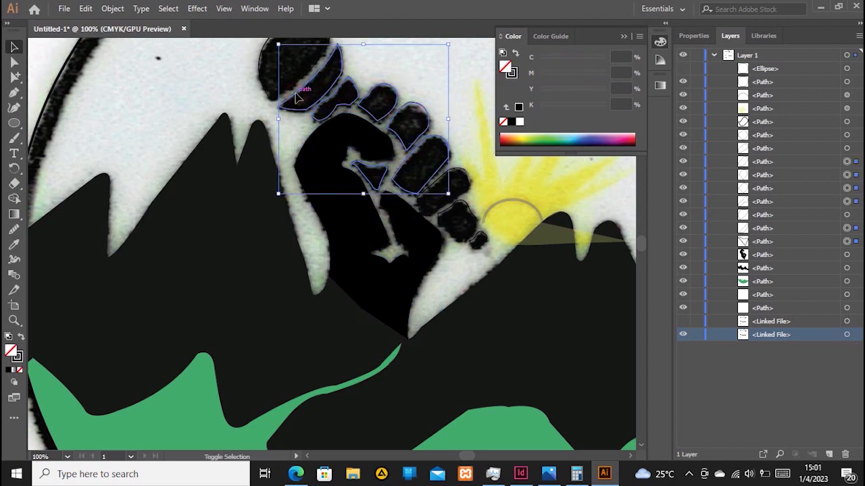
{"action": "left_click", "coordinate": [20, 338]}
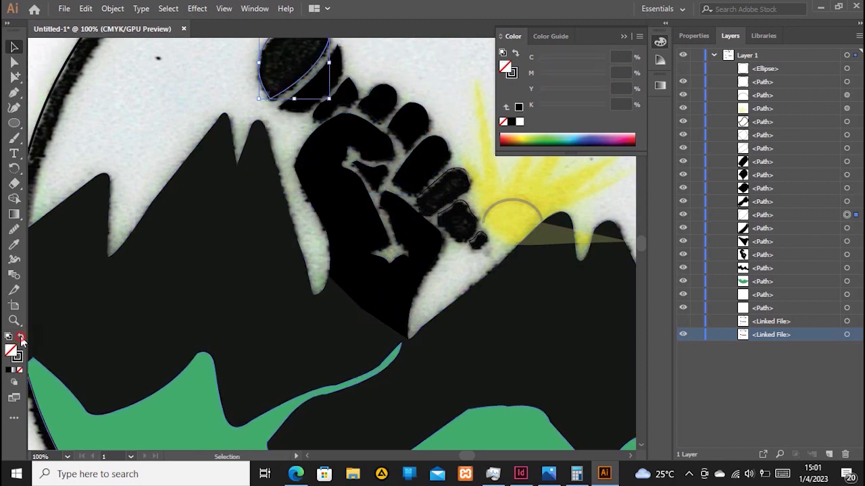
{"action": "left_click", "coordinate": [445, 181]}
{"action": "left_click", "coordinate": [457, 222], "text": "shift"}
{"action": "left_click", "coordinate": [473, 241], "text": "shift"}
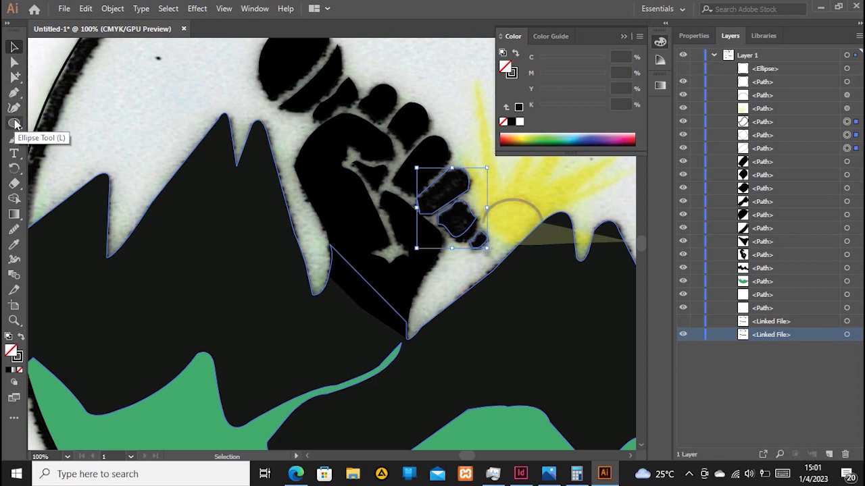
{"action": "key", "text": "shift+x"}
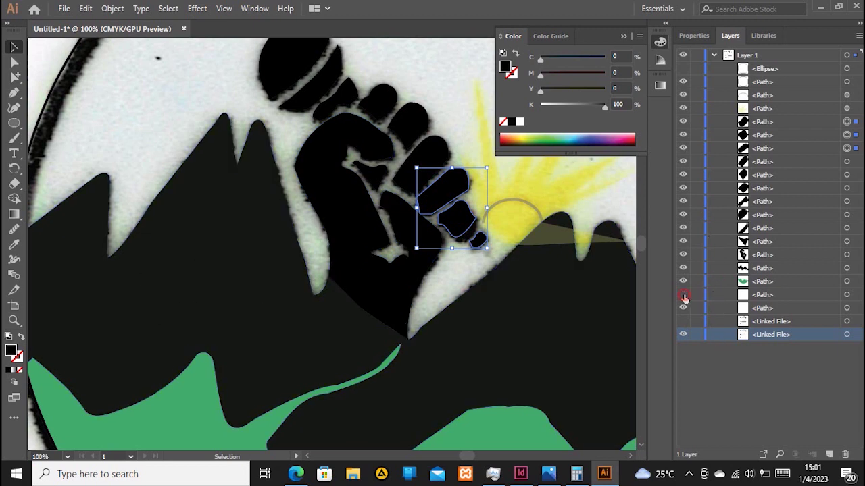
Move both white inner peak lines above the hand and mountain shapes in the stacking order, and open the left line's properties.
{"action": "left_click", "coordinate": [847, 308]}
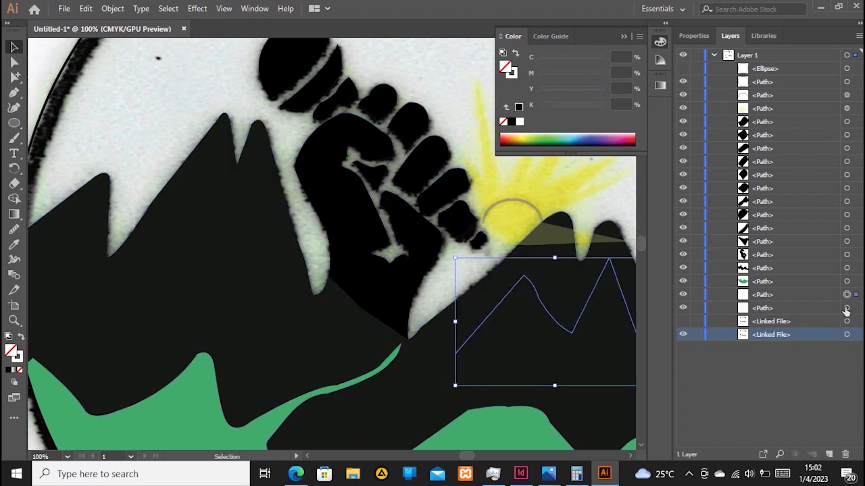
{"action": "left_click_drag", "start_coordinate": [800, 308], "coordinate": [780, 117]}
{"action": "left_click_drag", "start_coordinate": [794, 309], "coordinate": [777, 129]}
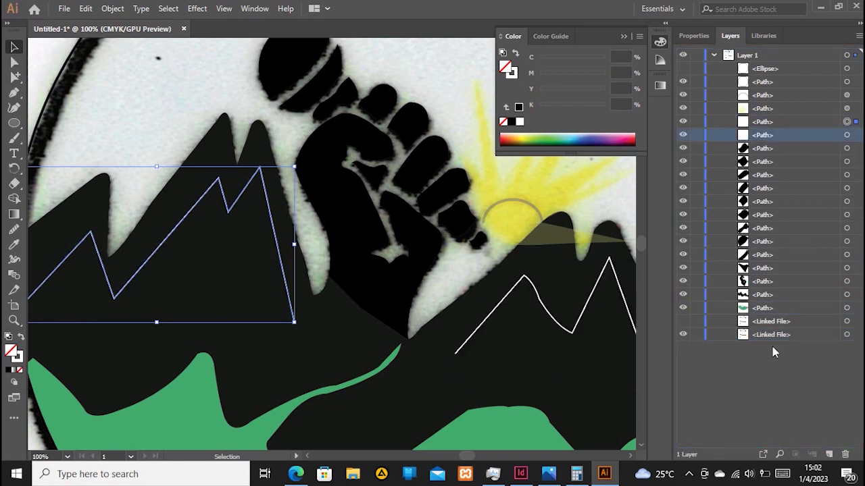
{"action": "left_click", "coordinate": [693, 35]}
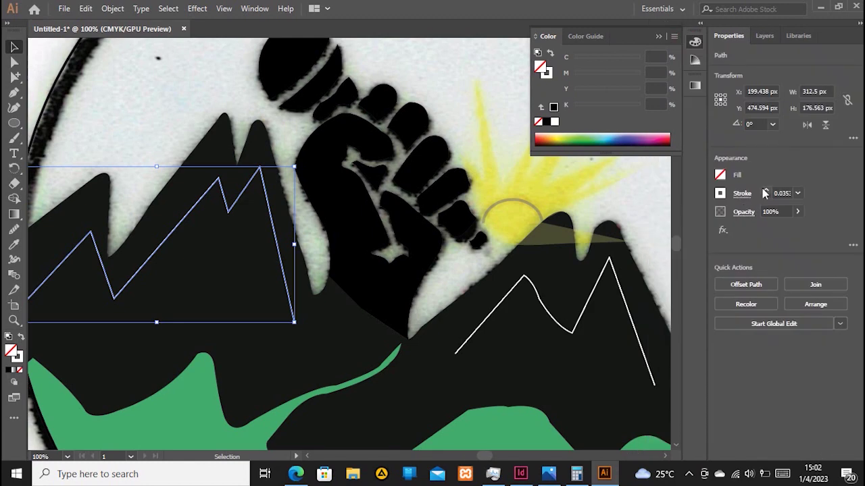
Set the stroke weight of both white inner peak lines to 0.1 cm.
{"action": "left_click", "coordinate": [766, 192]}
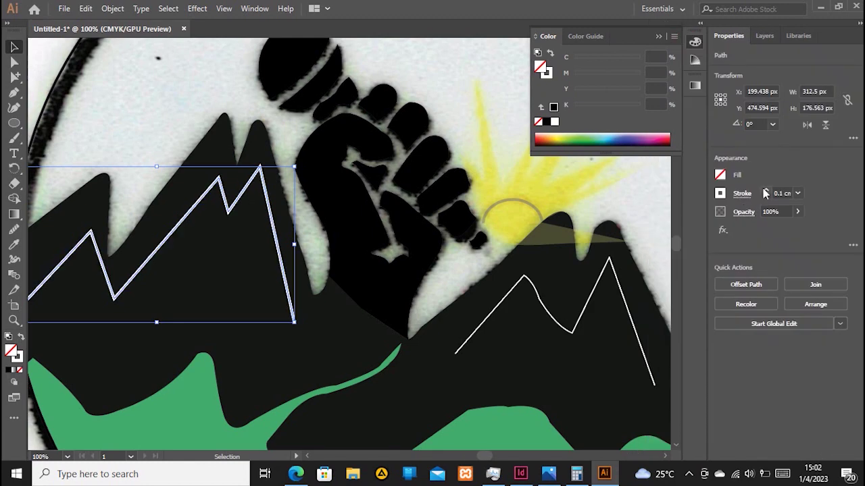
{"action": "left_click", "coordinate": [554, 311]}
{"action": "left_click", "coordinate": [765, 191]}
{"action": "scroll", "coordinate": [336, 319], "scroll_direction": "down", "scroll_amount": 1}
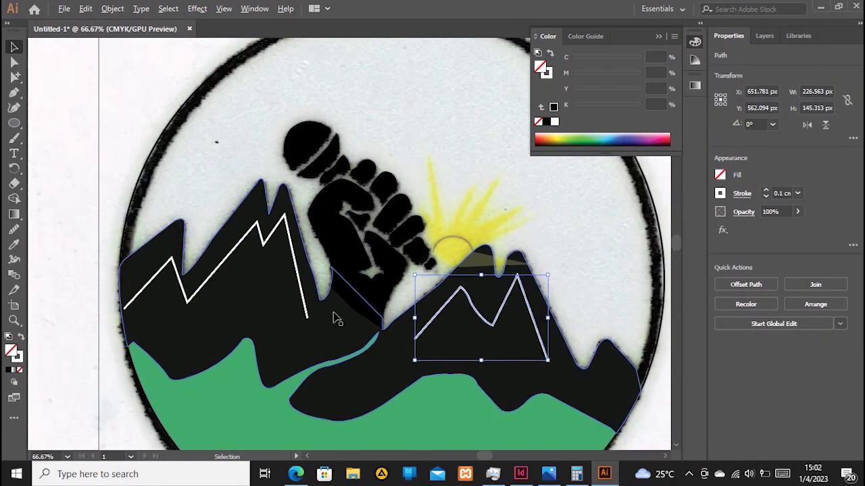
{"action": "scroll", "coordinate": [337, 320], "scroll_direction": "down", "scroll_amount": 1}
{"action": "left_click", "coordinate": [629, 333]}
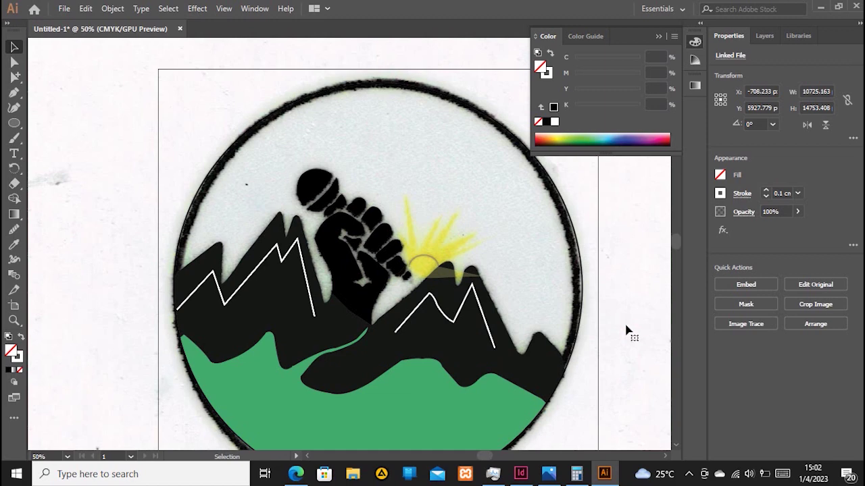
Unite the main hand shape and the black mountains into one shape with Pathfinder.
{"action": "scroll", "coordinate": [533, 318], "scroll_direction": "down", "scroll_amount": 3}
{"action": "left_click", "coordinate": [344, 242]}
{"action": "left_click", "coordinate": [324, 253], "text": "shift"}
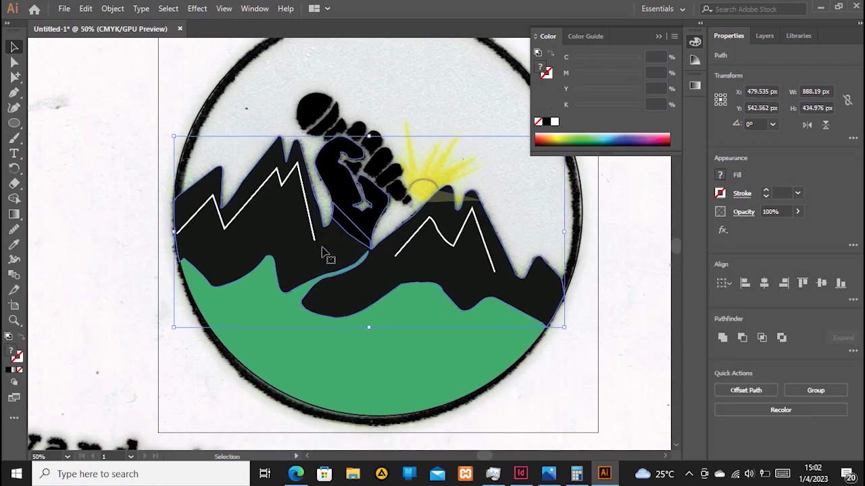
{"action": "left_click", "coordinate": [723, 338]}
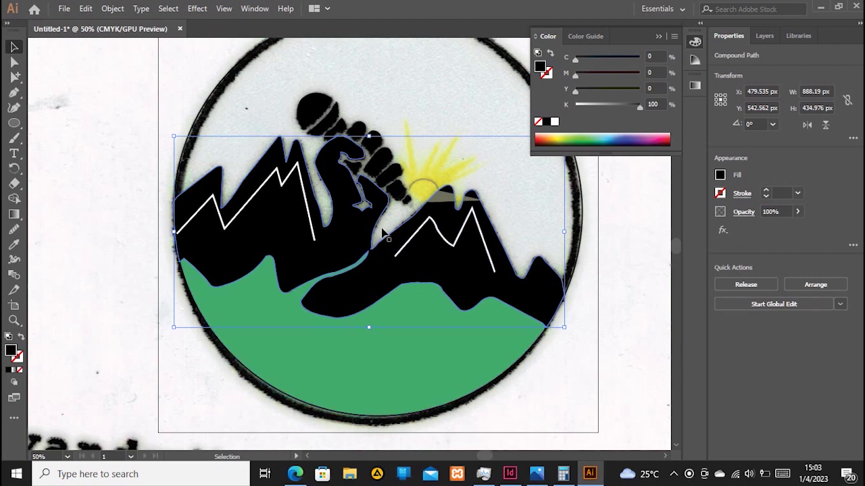
Toggle the background scan's visibility to compare the vector artwork with the original logo.
{"action": "left_click", "coordinate": [764, 35]}
{"action": "left_click", "coordinate": [682, 322]}
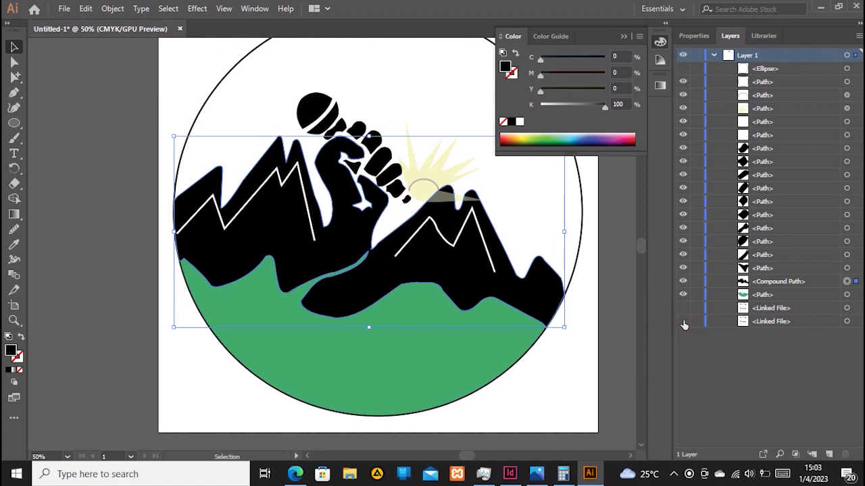
{"action": "left_click", "coordinate": [683, 322]}
{"action": "left_click", "coordinate": [683, 322]}
{"action": "left_click", "coordinate": [683, 322]}
{"action": "left_click", "coordinate": [683, 322]}
{"action": "left_click", "coordinate": [683, 323]}
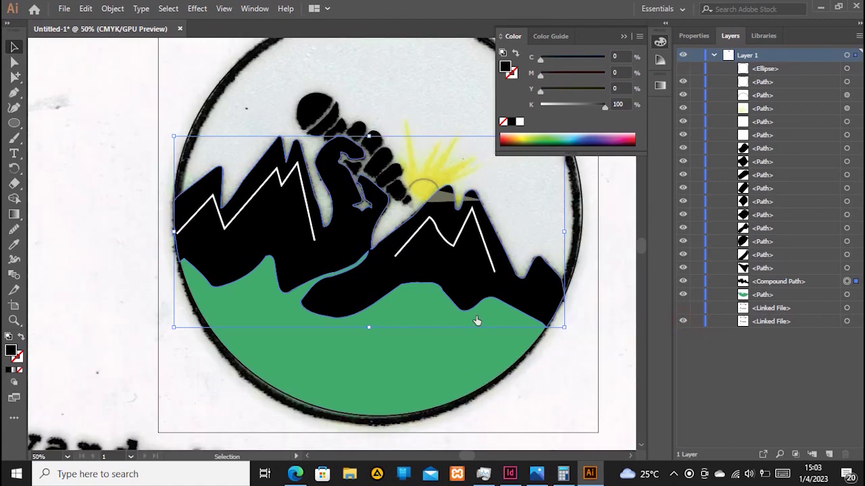
{"action": "scroll", "coordinate": [405, 262], "scroll_direction": "down", "scroll_amount": 2}
{"action": "scroll", "coordinate": [403, 284], "scroll_direction": "right", "scroll_amount": 6}
{"action": "scroll", "coordinate": [270, 279], "scroll_direction": "down", "scroll_amount": 1}
{"action": "scroll", "coordinate": [311, 281], "scroll_direction": "down", "scroll_amount": 1}
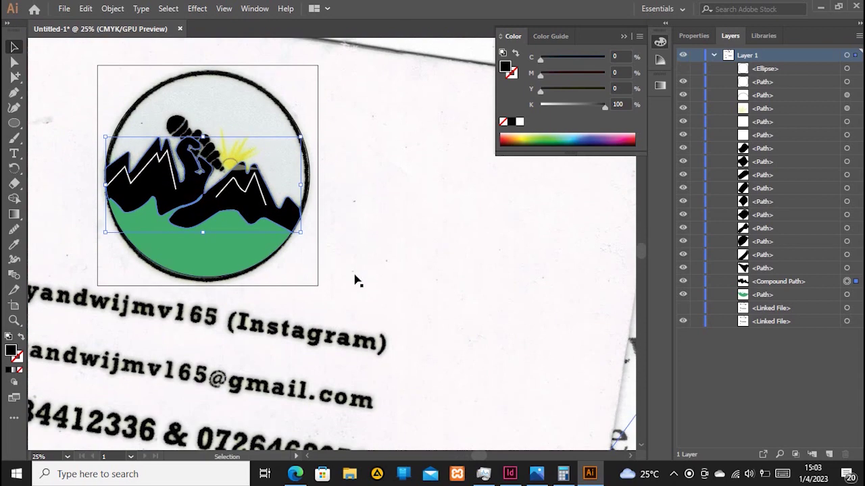
{"action": "key", "text": "ctrl+="}
Move the sun rays and sun arc below the united hand and mountain shape in the stacking order, and hide the scan.
{"action": "left_click_drag", "start_coordinate": [789, 102], "coordinate": [791, 293]}
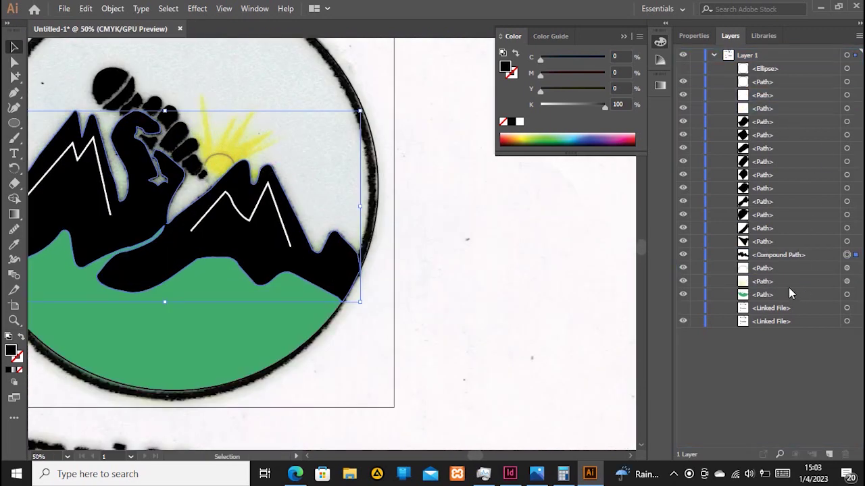
{"action": "left_click", "coordinate": [682, 322]}
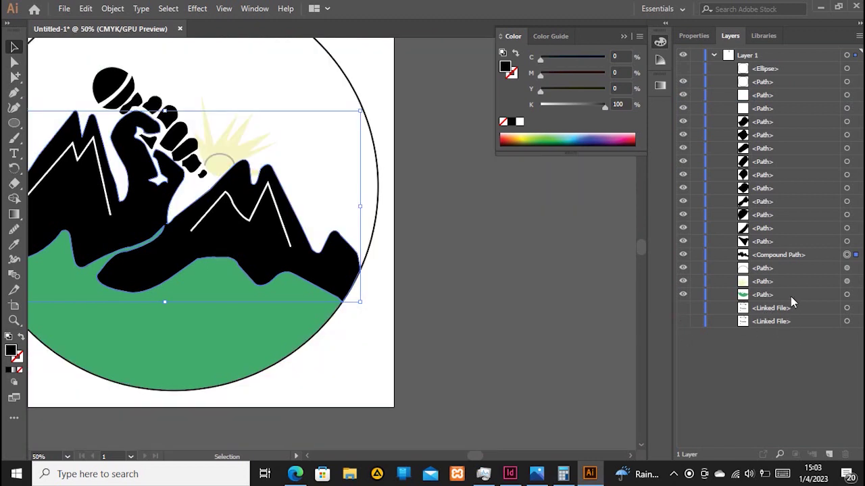
Raise the sun rays' opacity to 84% and brighten their yellow fill to C 0 and Y 100.
{"action": "left_click", "coordinate": [847, 281]}
{"action": "left_click", "coordinate": [694, 35]}
{"action": "left_click", "coordinate": [797, 211]}
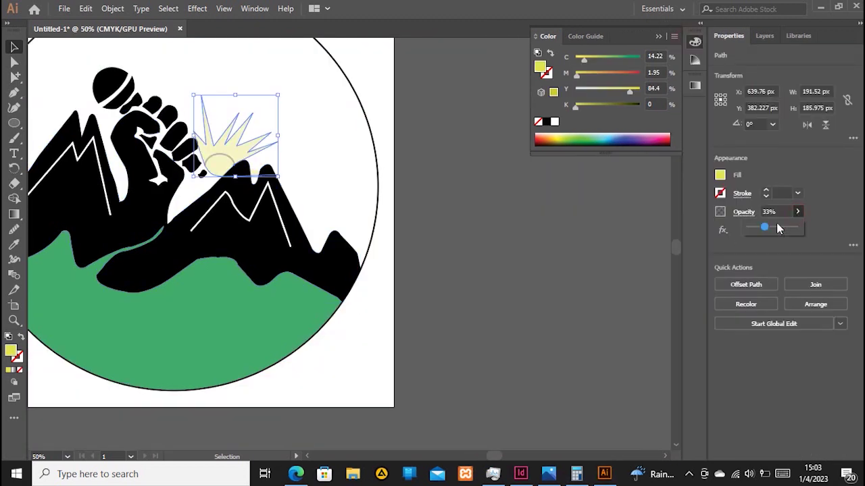
{"action": "left_click_drag", "start_coordinate": [785, 232], "coordinate": [791, 232]}
{"action": "left_click_drag", "start_coordinate": [628, 94], "coordinate": [638, 94]}
{"action": "left_click_drag", "start_coordinate": [584, 59], "coordinate": [558, 62]}
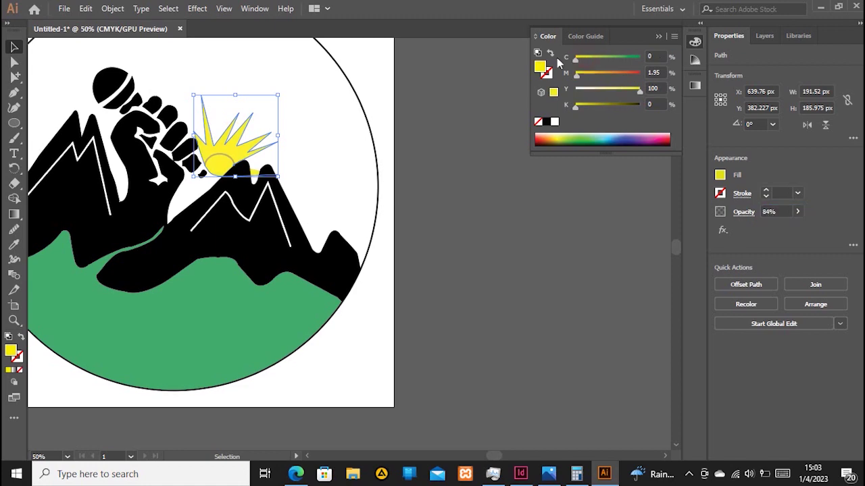
{"action": "left_click", "coordinate": [545, 249]}
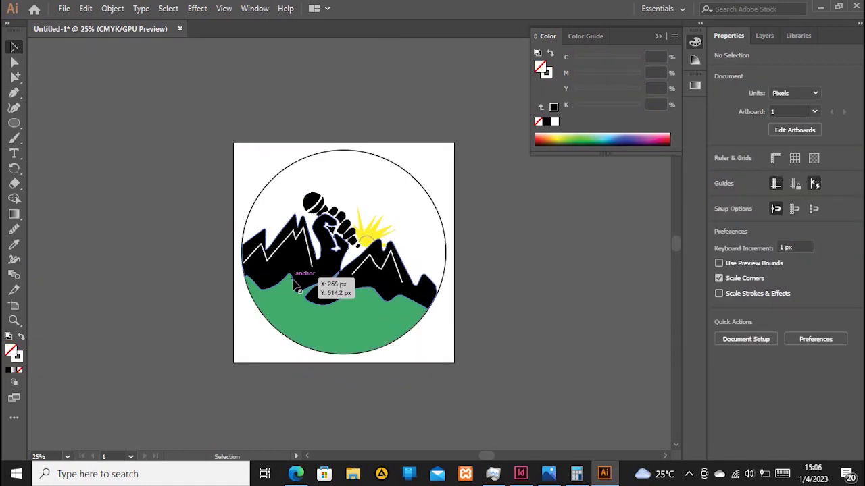
Group all the visible logo artwork on the artboard.
{"action": "scroll", "coordinate": [259, 248], "scroll_direction": "left", "scroll_amount": 3}
{"action": "scroll", "coordinate": [259, 247], "scroll_direction": "right", "scroll_amount": 4}
{"action": "scroll", "coordinate": [253, 250], "scroll_direction": "up", "scroll_amount": 3}
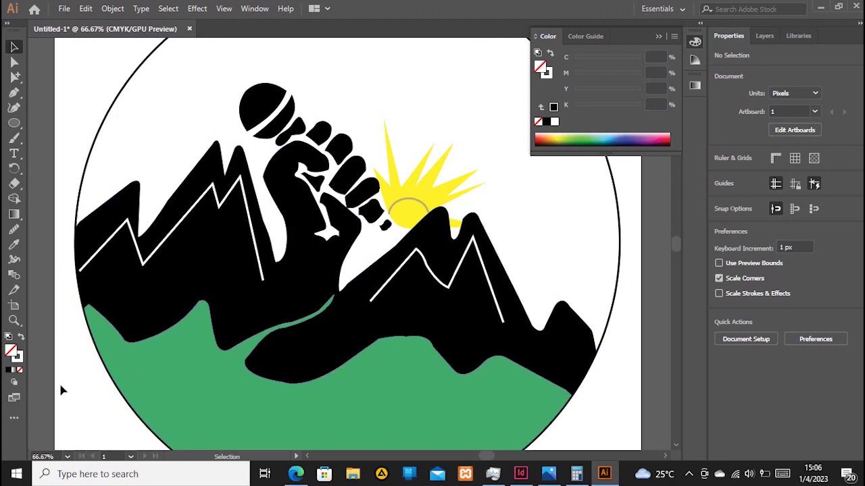
{"action": "scroll", "coordinate": [401, 289], "scroll_direction": "down", "scroll_amount": 3}
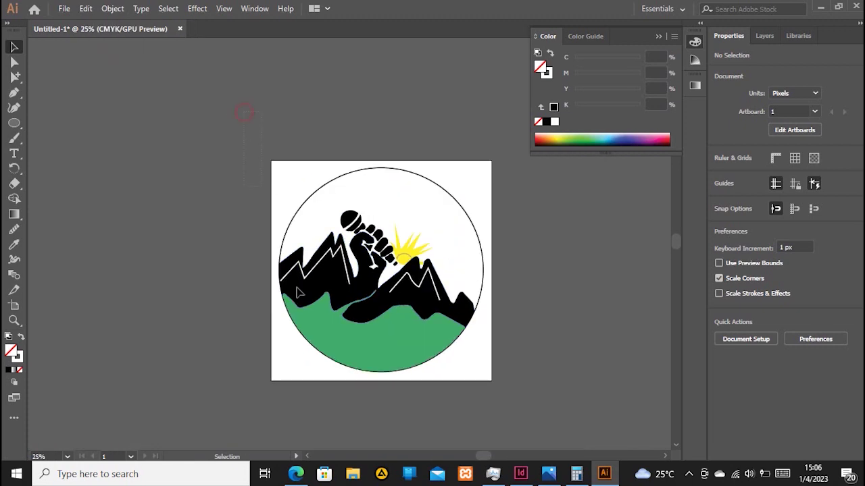
{"action": "left_click_drag", "start_coordinate": [253, 155], "coordinate": [512, 397]}
{"action": "key", "text": "ctrl+g"}
{"action": "left_click", "coordinate": [499, 278]}
Isolate the logo group and thicken the black stroke of its outer circle.
{"action": "left_click", "coordinate": [763, 37]}
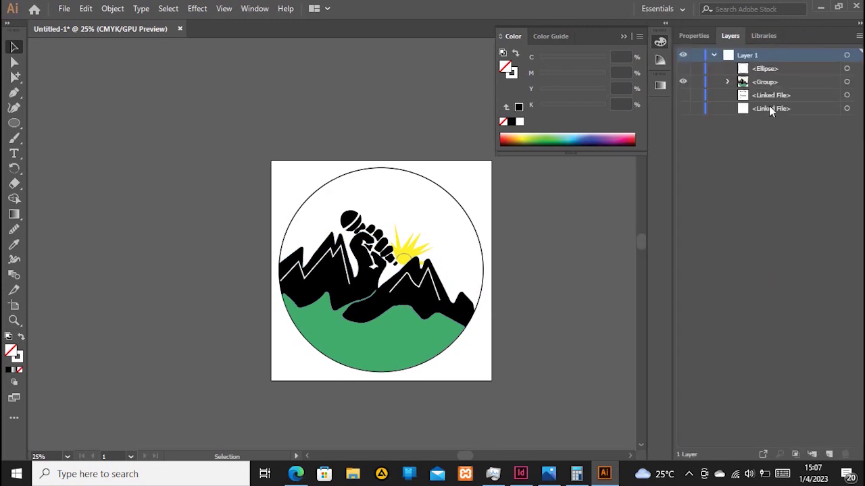
{"action": "double_click", "coordinate": [463, 212]}
{"action": "left_click", "coordinate": [464, 212]}
{"action": "left_click", "coordinate": [693, 36]}
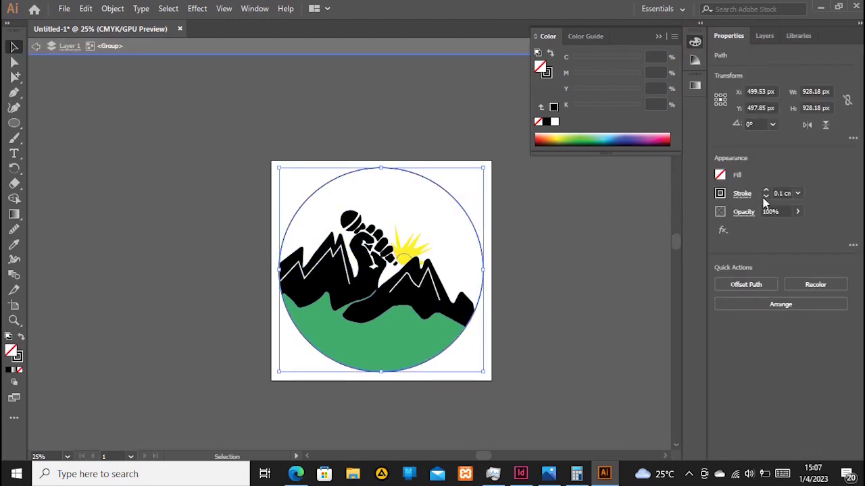
{"action": "left_click", "coordinate": [514, 302]}
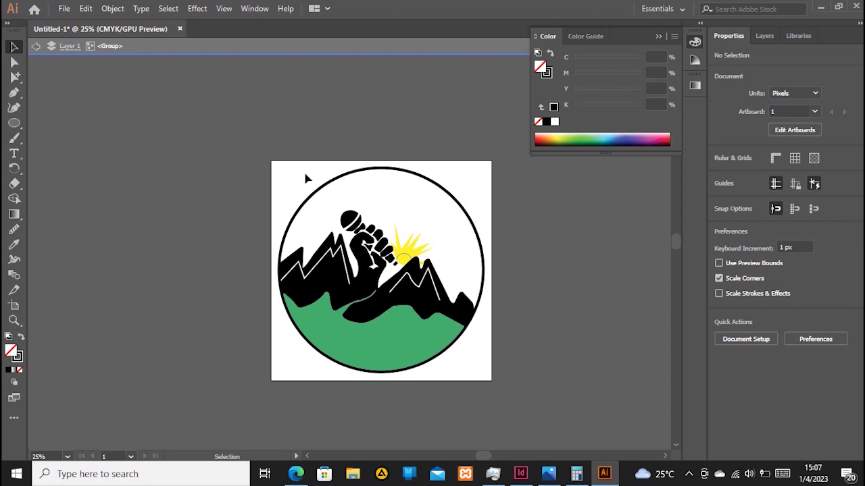
Leave the group, show the hidden ellipse and give it a sky-blue fill of C 67.45, M 11 with no stroke.
{"action": "left_click", "coordinate": [765, 35]}
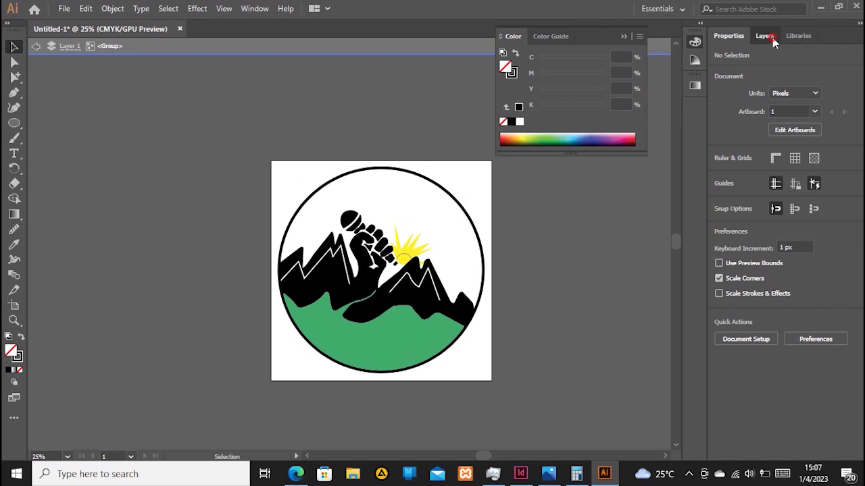
{"action": "left_click", "coordinate": [36, 47]}
{"action": "left_click", "coordinate": [847, 68]}
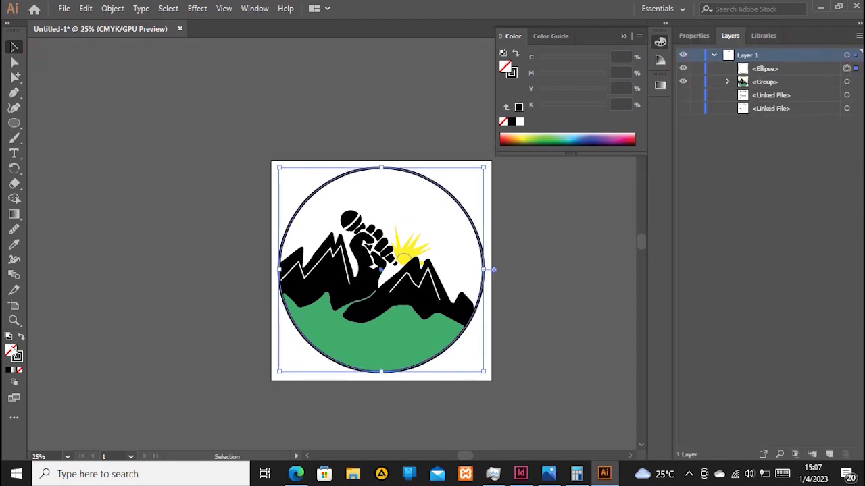
{"action": "left_click", "coordinate": [21, 337]}
{"action": "left_click", "coordinate": [586, 136]}
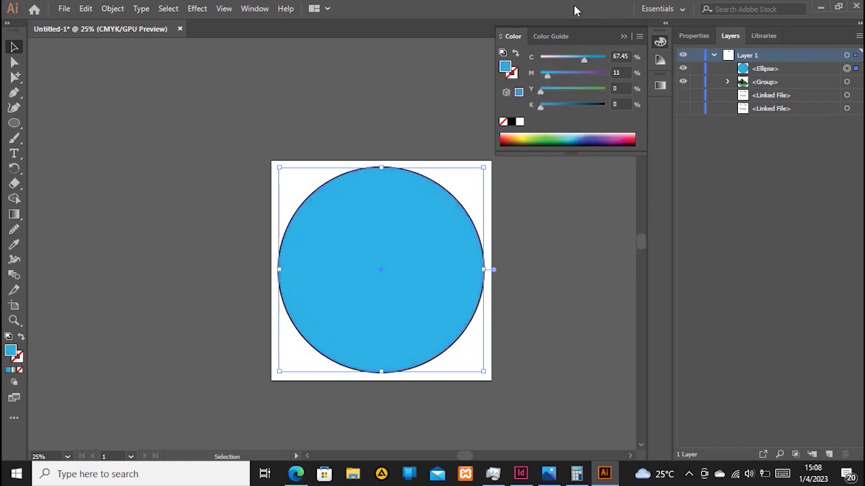
Place the blue ellipse behind the logo group in the stacking order.
{"action": "left_click", "coordinate": [693, 35]}
{"action": "left_click", "coordinate": [764, 36]}
{"action": "left_click_drag", "start_coordinate": [772, 70], "coordinate": [782, 89]}
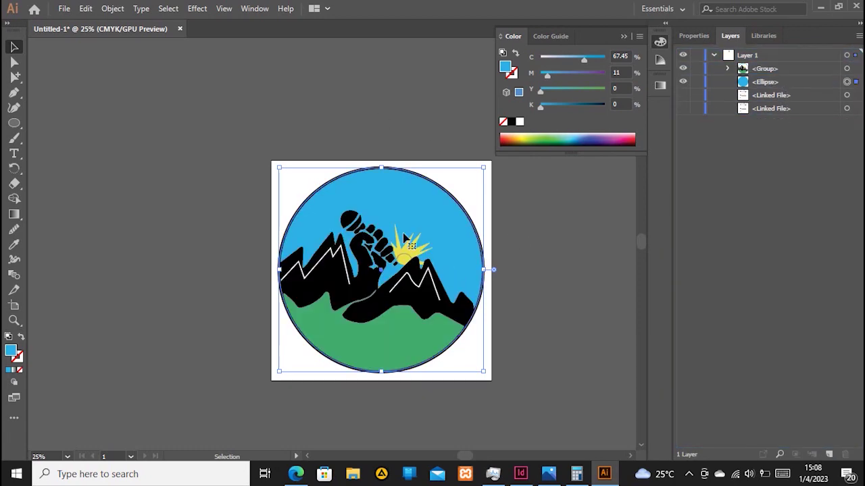
{"action": "scroll", "coordinate": [399, 257], "scroll_direction": "up", "scroll_amount": 6}
{"action": "scroll", "coordinate": [399, 257], "scroll_direction": "down", "scroll_amount": 3}
{"action": "scroll", "coordinate": [400, 266], "scroll_direction": "down", "scroll_amount": 2}
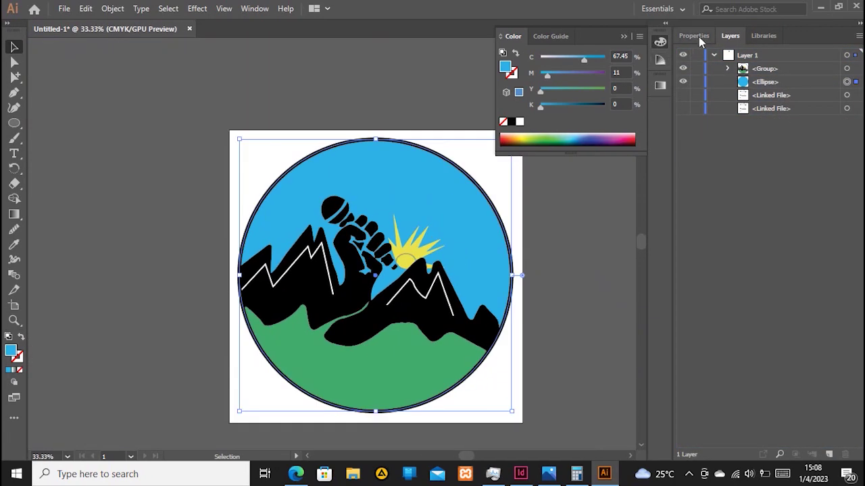
Lower the blue sky ellipse's opacity to 22%.
{"action": "left_click", "coordinate": [696, 37]}
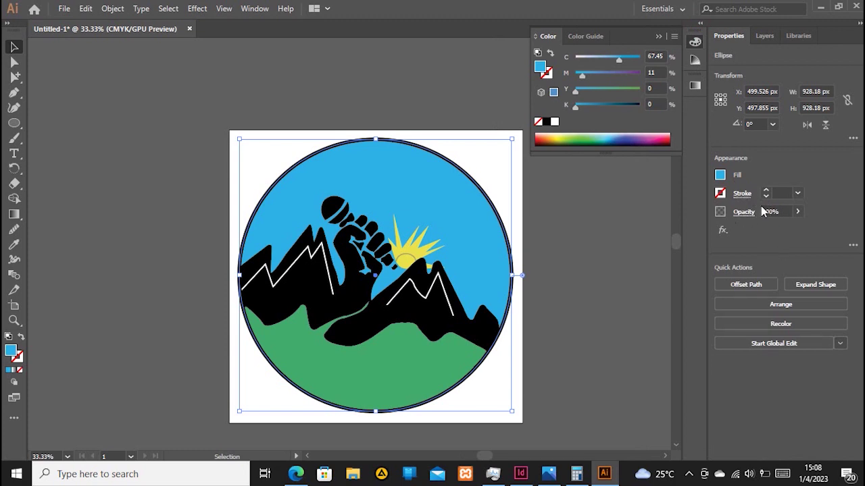
{"action": "left_click", "coordinate": [797, 211]}
{"action": "left_click_drag", "start_coordinate": [798, 229], "coordinate": [760, 230]}
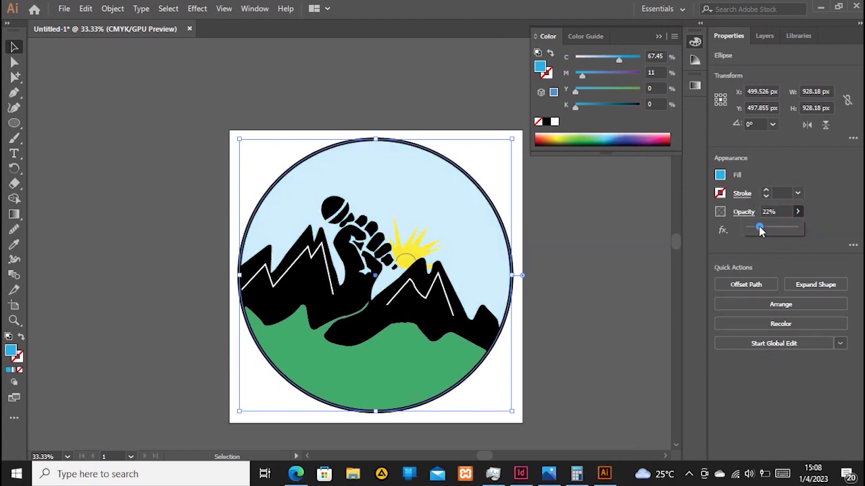
{"action": "left_click", "coordinate": [621, 252]}
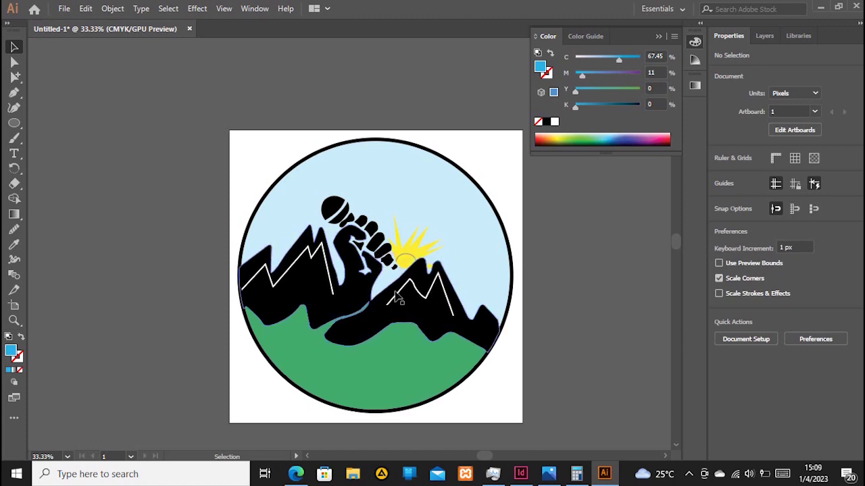
Isolate the logo group and smooth the lower edge of the lowest finger shape beside the sun with the Smooth tool.
{"action": "scroll", "coordinate": [379, 268], "scroll_direction": "up", "scroll_amount": 4}
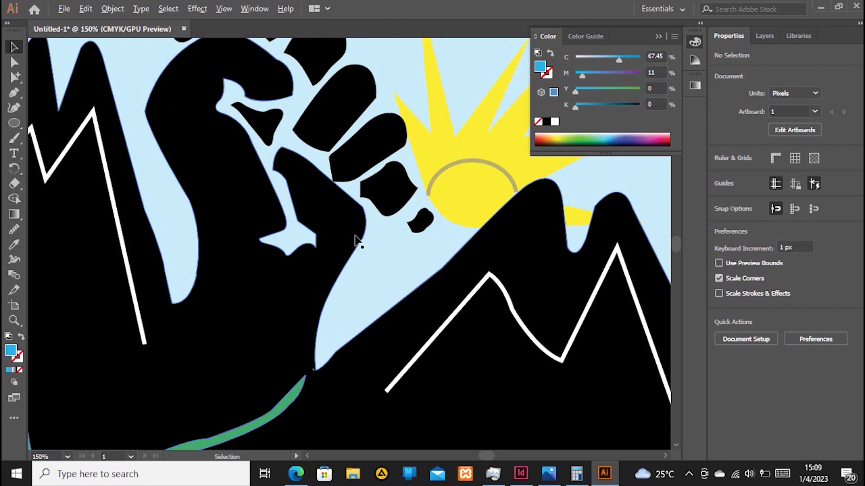
{"action": "left_click", "coordinate": [362, 145]}
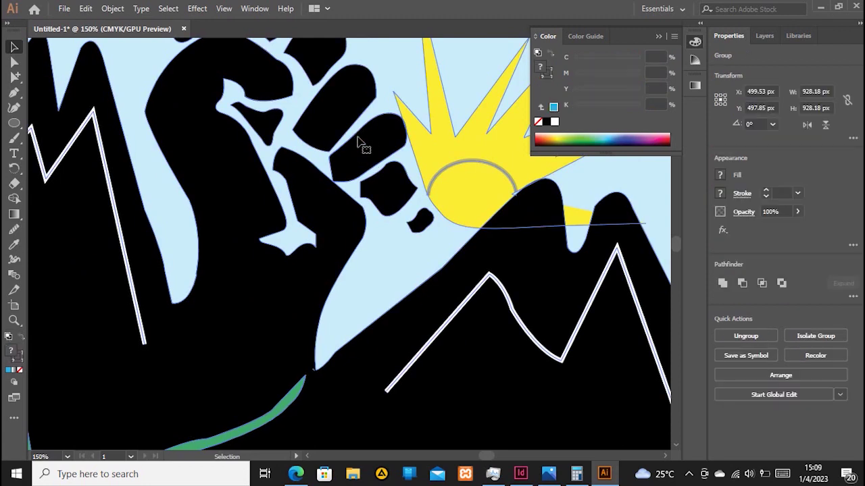
{"action": "double_click", "coordinate": [359, 149]}
{"action": "left_click", "coordinate": [385, 192]}
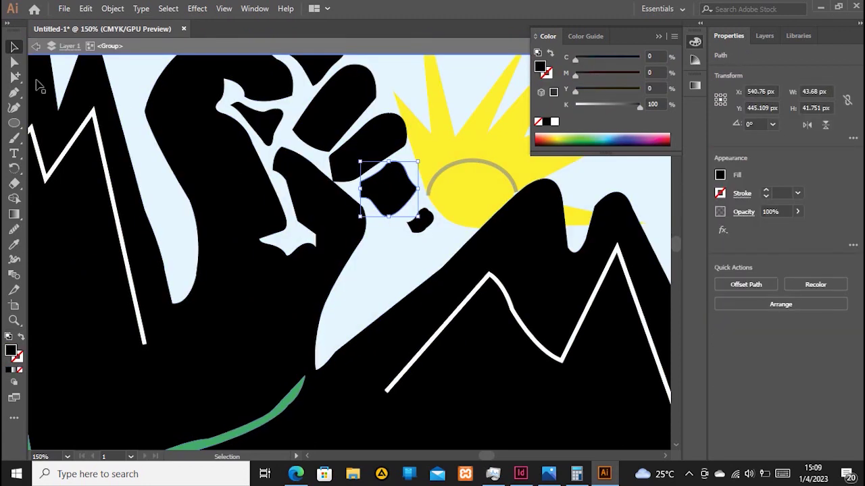
{"action": "left_click", "coordinate": [14, 229]}
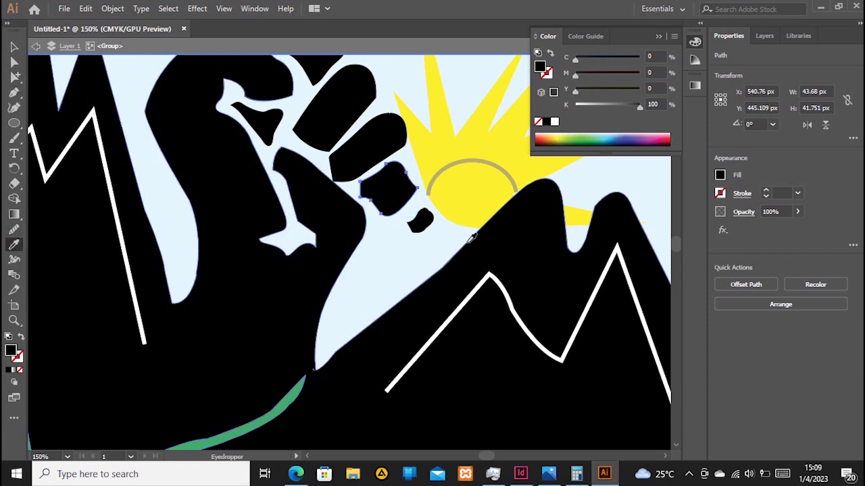
{"action": "mouse_move", "coordinate": [360, 191]}
{"action": "left_mouse_down"}
{"action": "mouse_move", "coordinate": [382, 214]}
{"action": "mouse_move", "coordinate": [398, 210]}
{"action": "left_mouse_up"}
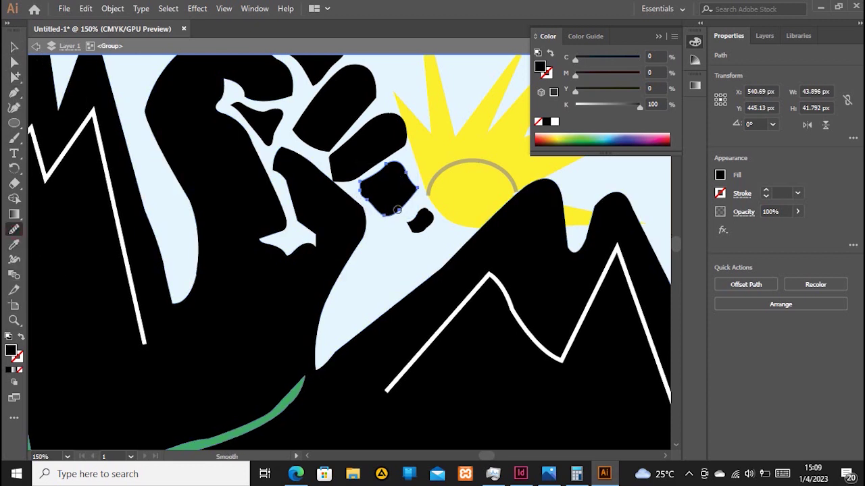
{"action": "key", "text": "v"}
{"action": "left_click", "coordinate": [422, 225]}
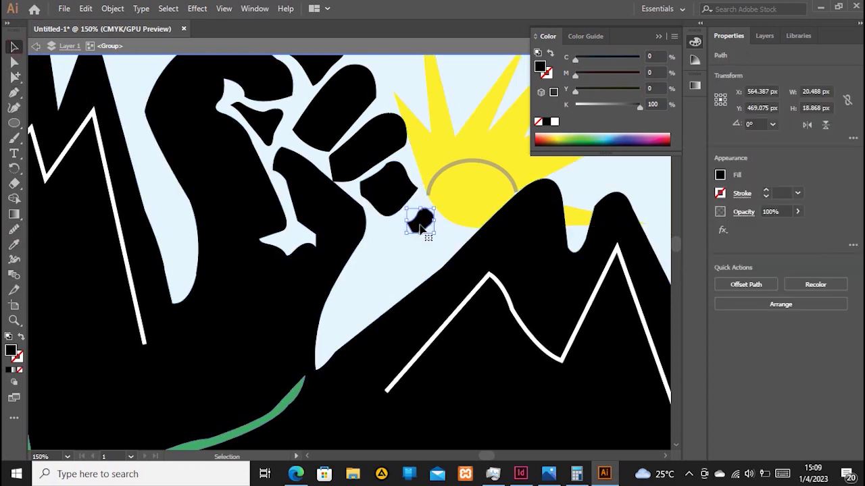
{"action": "scroll", "coordinate": [426, 234], "scroll_direction": "down", "scroll_amount": 5}
{"action": "left_click", "coordinate": [433, 118]}
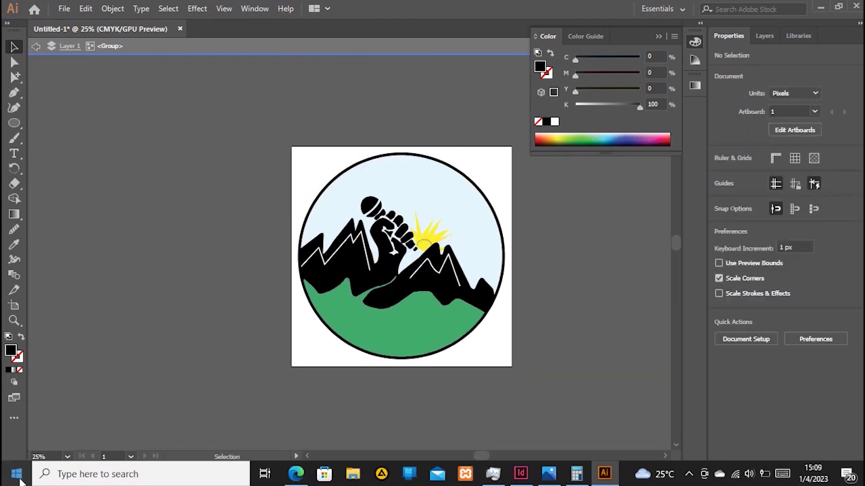
Leave the isolated group and paste a copy of the blue sky ellipse in place behind the original.
{"action": "left_click", "coordinate": [764, 35]}
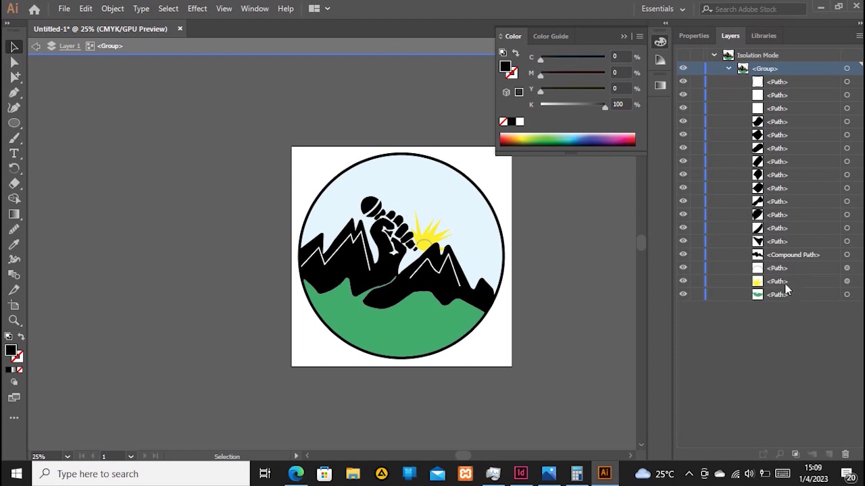
{"action": "left_click", "coordinate": [784, 83]}
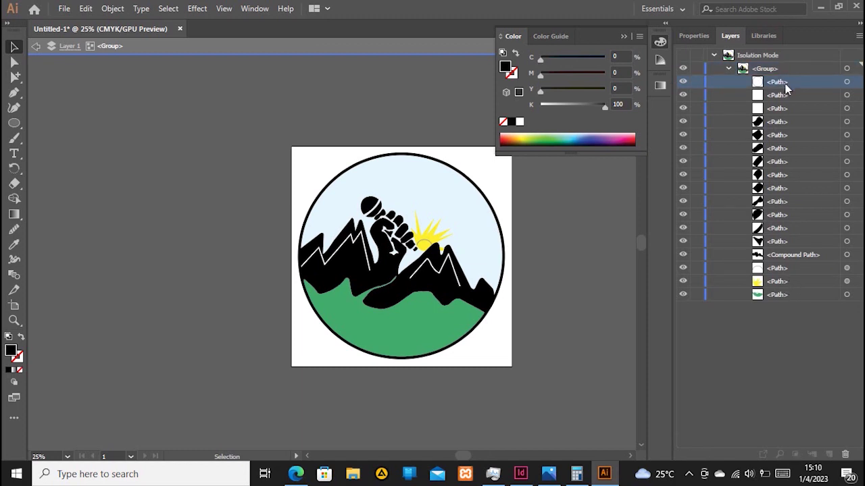
{"action": "left_click", "coordinate": [39, 46]}
{"action": "left_click", "coordinate": [777, 308]}
{"action": "left_click", "coordinate": [846, 308]}
{"action": "left_click", "coordinate": [85, 9]}
{"action": "left_click", "coordinate": [122, 69]}
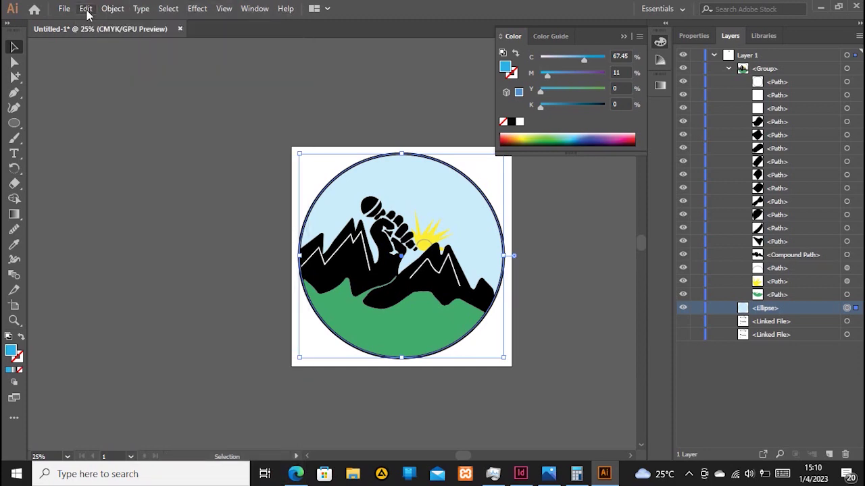
{"action": "left_click", "coordinate": [85, 9]}
{"action": "left_click", "coordinate": [128, 111]}
{"action": "left_click", "coordinate": [794, 323]}
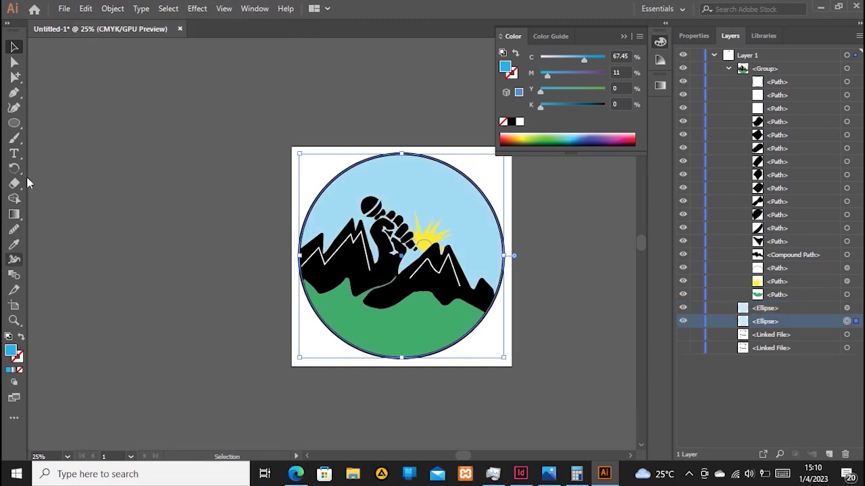
Hide the logo group and the original blue ellipse, and turn the duplicate ellipse into a path for type.
{"action": "left_click", "coordinate": [14, 153]}
{"action": "scroll", "coordinate": [405, 367], "scroll_direction": "up", "scroll_amount": 4}
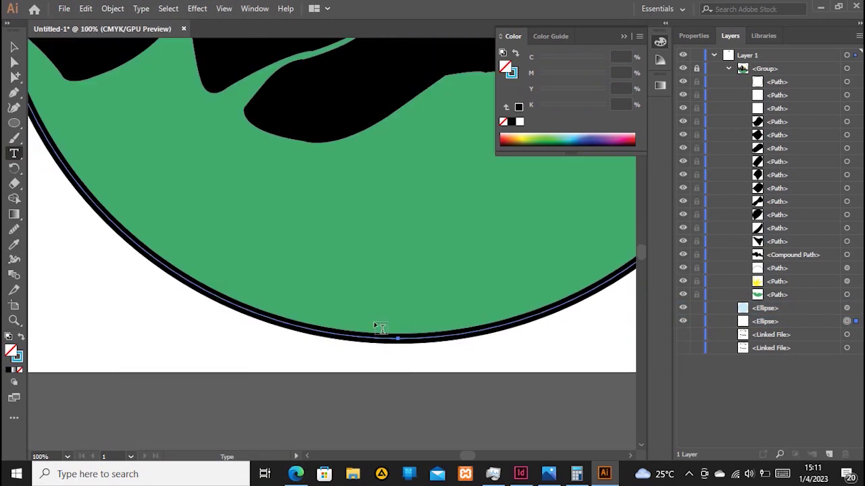
{"action": "left_click", "coordinate": [683, 68]}
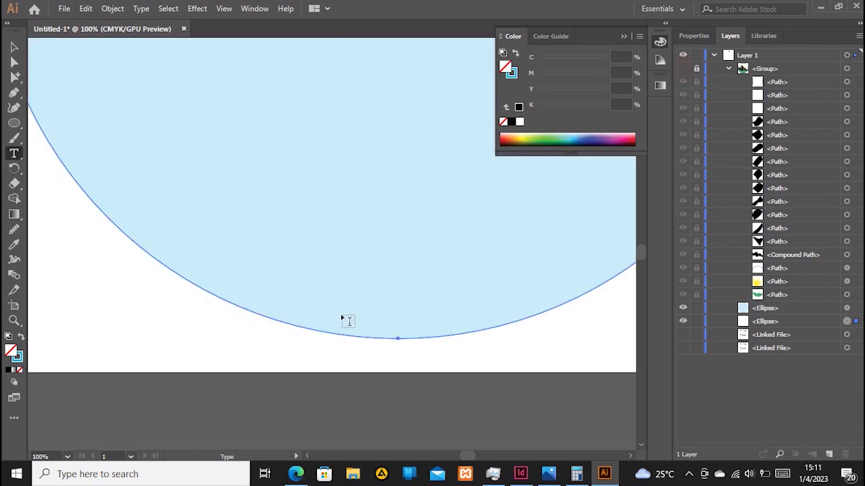
{"action": "left_click", "coordinate": [682, 308]}
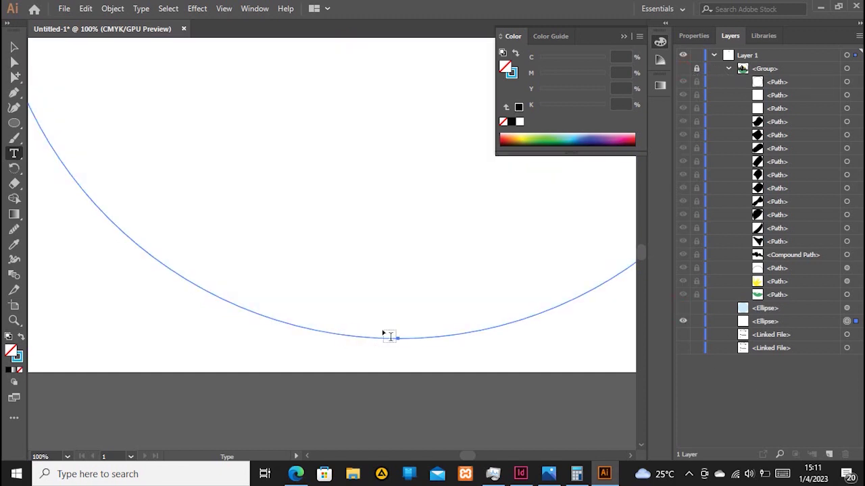
{"action": "scroll", "coordinate": [423, 344], "scroll_direction": "down", "scroll_amount": 1, "text": "alt"}
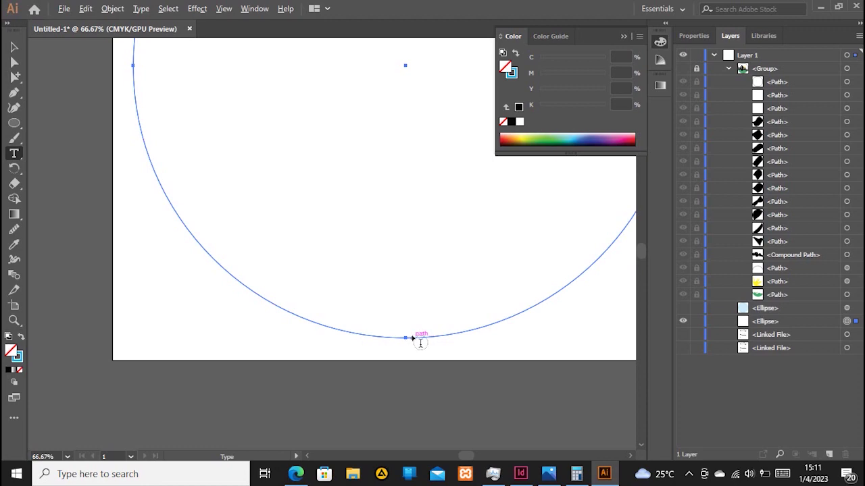
{"action": "left_click", "coordinate": [411, 335]}
Set the path text's size to 60 pt and replace the placeholder with MUSANZE.
{"action": "scroll", "coordinate": [401, 236], "scroll_direction": "down", "scroll_amount": 3, "text": "alt"}
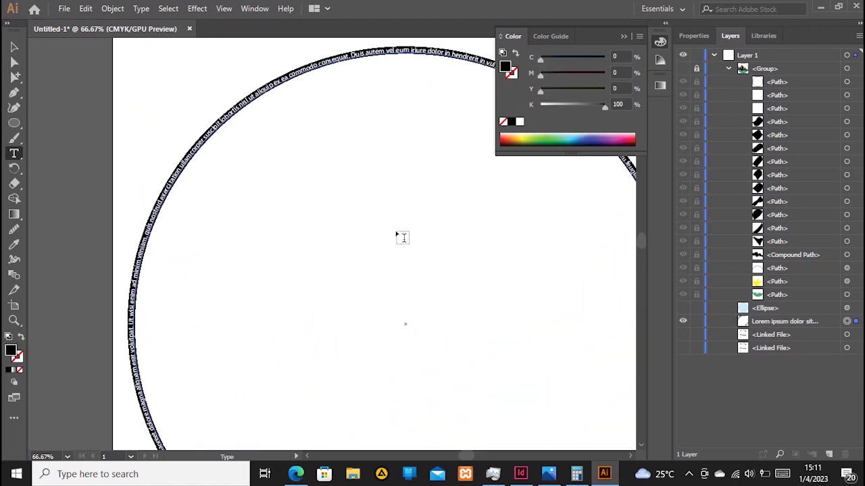
{"action": "scroll", "coordinate": [405, 162], "scroll_direction": "up", "scroll_amount": 4, "text": "alt"}
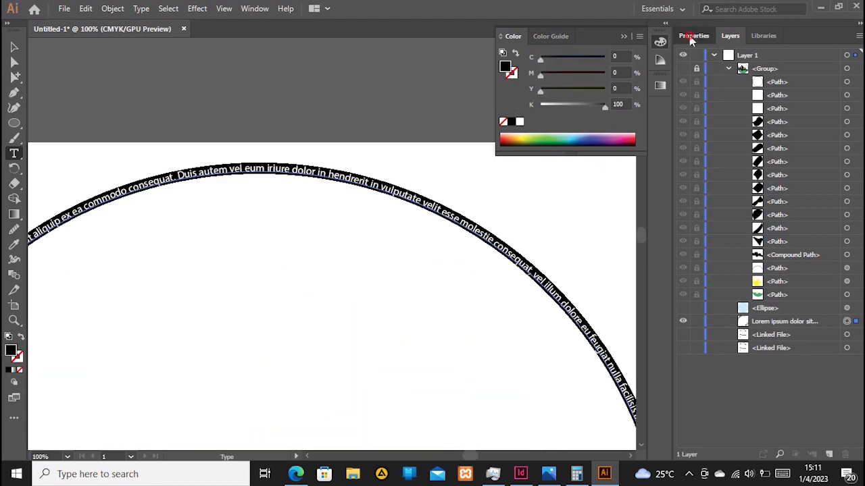
{"action": "left_click", "coordinate": [693, 36]}
{"action": "left_click", "coordinate": [773, 314]}
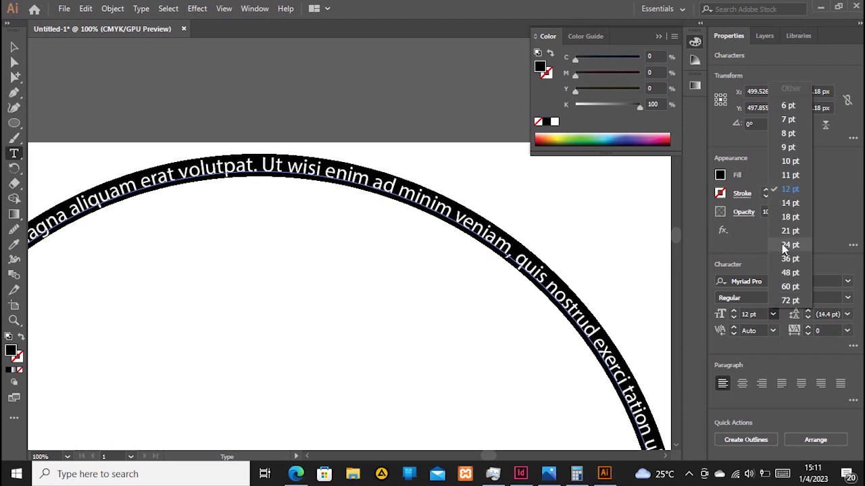
{"action": "left_click", "coordinate": [790, 286]}
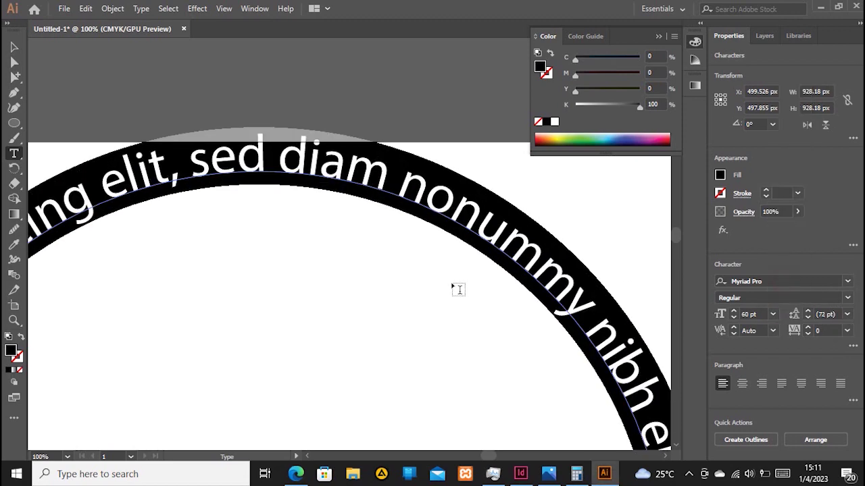
{"action": "type", "text": "MUSANZE"}
{"action": "key", "text": "Escape"}
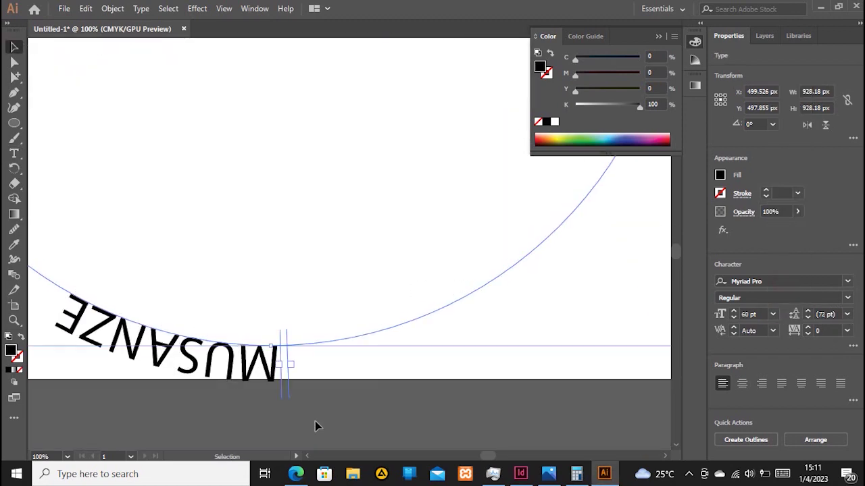
Shift MUSANZE along the circular path and flip it to the inner side so it reads upright.
{"action": "left_click_drag", "start_coordinate": [284, 368], "coordinate": [257, 343]}
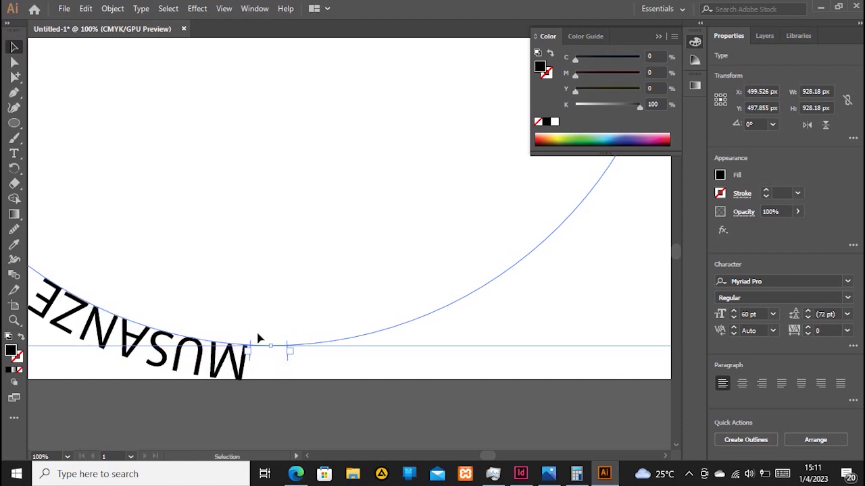
{"action": "left_click_drag", "start_coordinate": [250, 299], "coordinate": [286, 340]}
{"action": "key", "text": "ctrl+minus"}
{"action": "left_click_drag", "start_coordinate": [262, 87], "coordinate": [255, 108]}
{"action": "scroll", "coordinate": [331, 213], "scroll_direction": "down", "scroll_amount": 3}
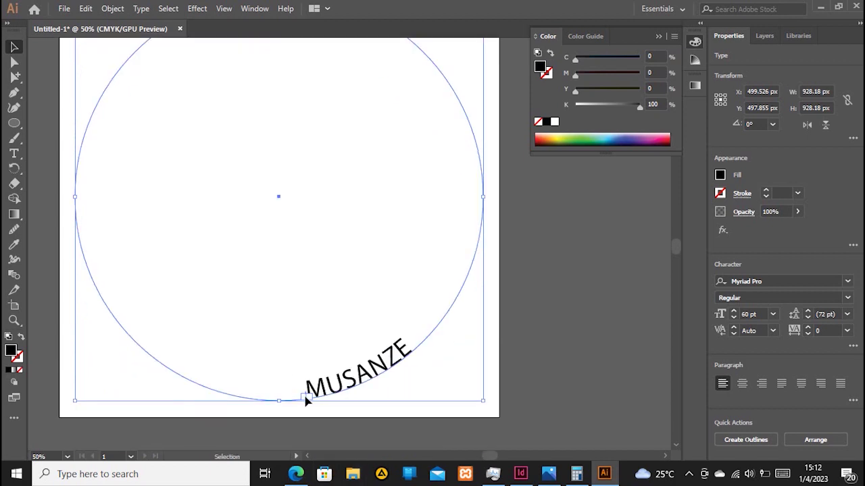
Move both text limits along the circle so MUSANZE sits centered at its lowest point.
{"action": "scroll", "coordinate": [305, 401], "scroll_direction": "up", "scroll_amount": 3}
{"action": "key", "text": "t"}
{"action": "right_click", "coordinate": [354, 401]}
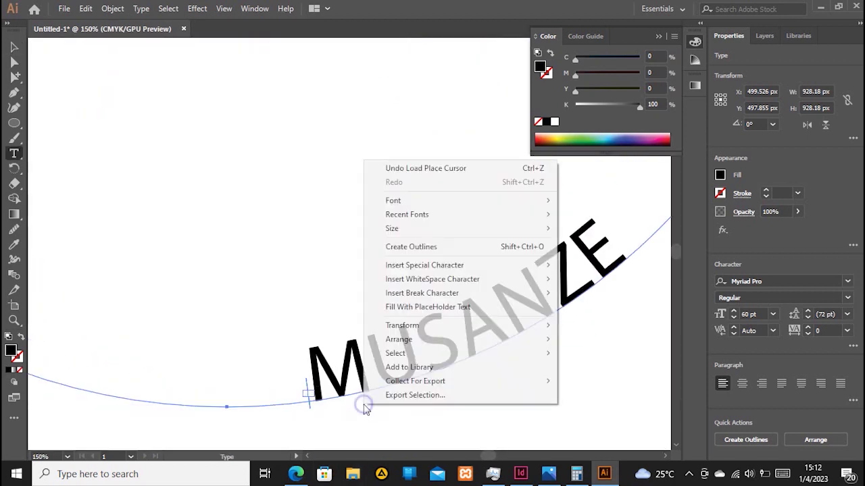
{"action": "left_click", "coordinate": [14, 49]}
{"action": "left_click_drag", "start_coordinate": [307, 399], "coordinate": [55, 323]}
{"action": "key", "text": "ctrl+minus"}
{"action": "key", "text": "ctrl+minus"}
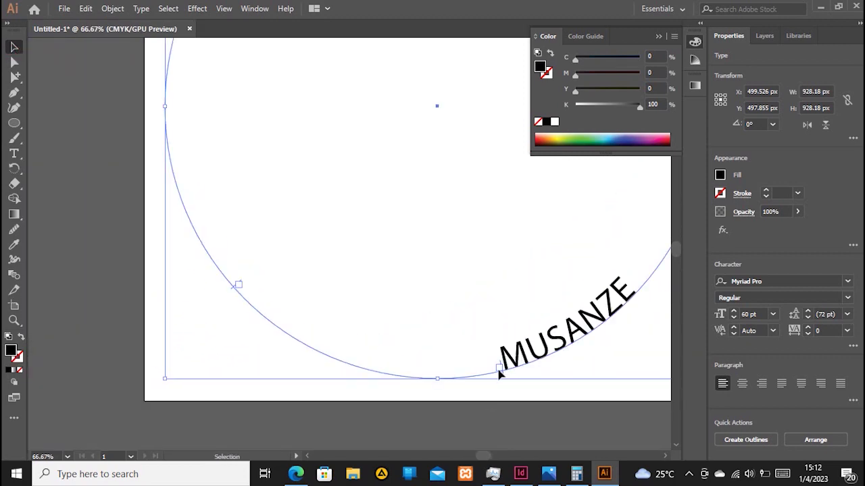
{"action": "key", "text": "t"}
{"action": "right_click", "coordinate": [505, 373]}
{"action": "left_click", "coordinate": [14, 47]}
{"action": "left_click_drag", "start_coordinate": [502, 372], "coordinate": [347, 373]}
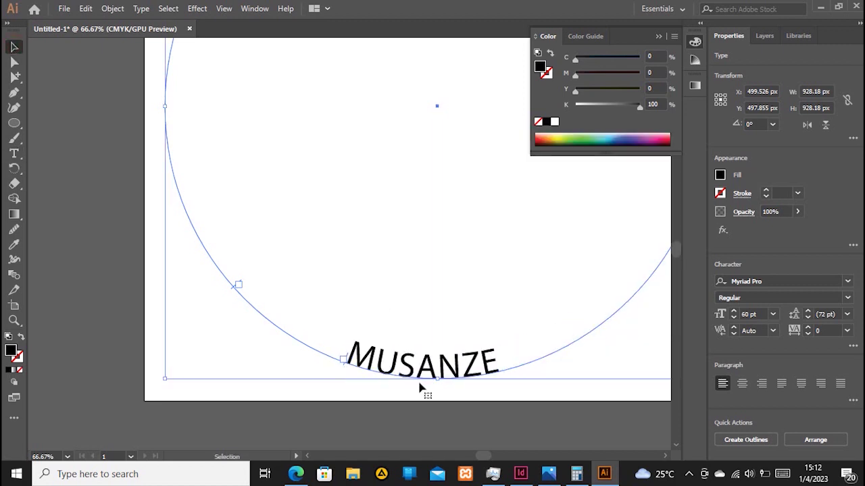
{"action": "key", "text": "t"}
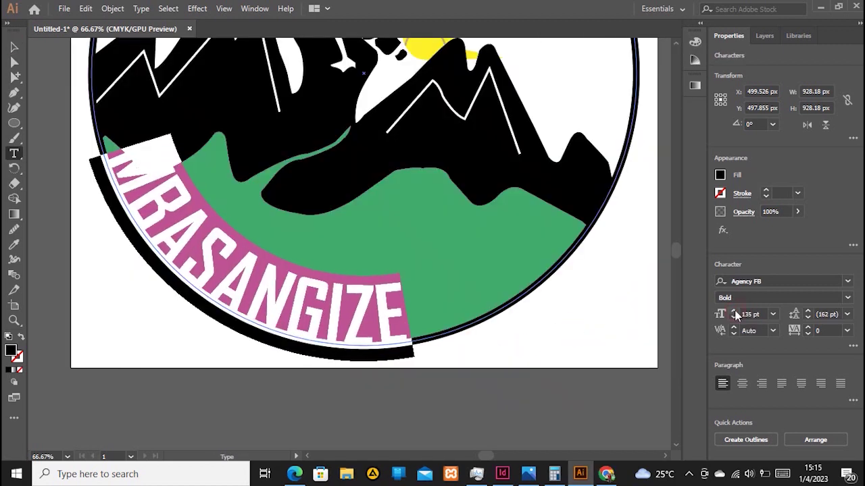
Center MBASANGIZE along the circle's lower arc and scale its circular path down to about 884 px wide.
{"action": "scroll", "coordinate": [142, 195], "scroll_direction": "up", "scroll_amount": 4}
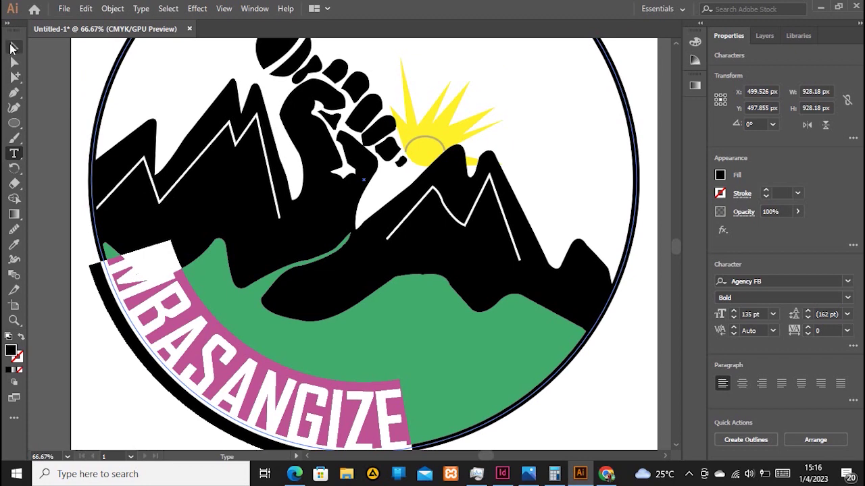
{"action": "left_click", "coordinate": [14, 48]}
{"action": "left_click_drag", "start_coordinate": [103, 260], "coordinate": [208, 370]}
{"action": "left_click_drag", "start_coordinate": [637, 181], "coordinate": [627, 182]}
Select all of the MBASANGIZE text and increase its font size and tracking.
{"action": "key", "text": "t"}
{"action": "key", "text": "ctrl+a"}
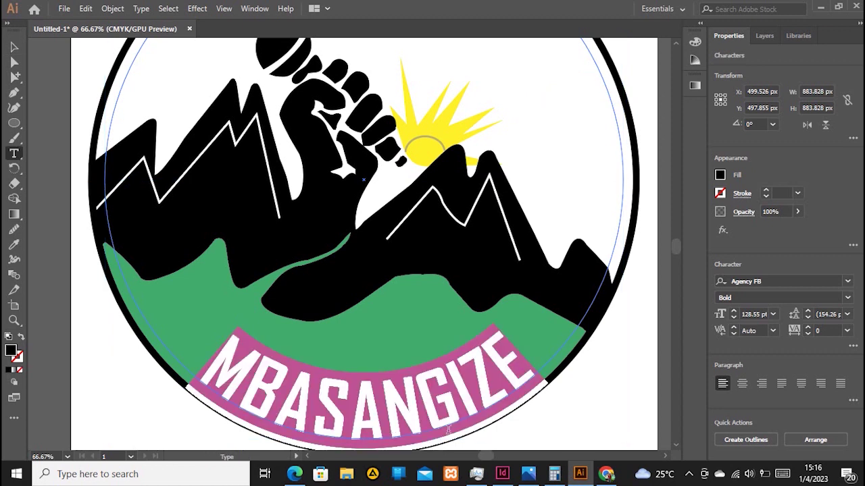
{"action": "left_click", "coordinate": [734, 312]}
{"action": "left_click", "coordinate": [734, 312]}
{"action": "left_click", "coordinate": [734, 312]}
{"action": "left_click", "coordinate": [734, 312]}
{"action": "left_click", "coordinate": [733, 311]}
{"action": "left_click", "coordinate": [808, 327]}
{"action": "left_click", "coordinate": [808, 327]}
{"action": "left_click", "coordinate": [808, 328]}
{"action": "left_click", "coordinate": [808, 328]}
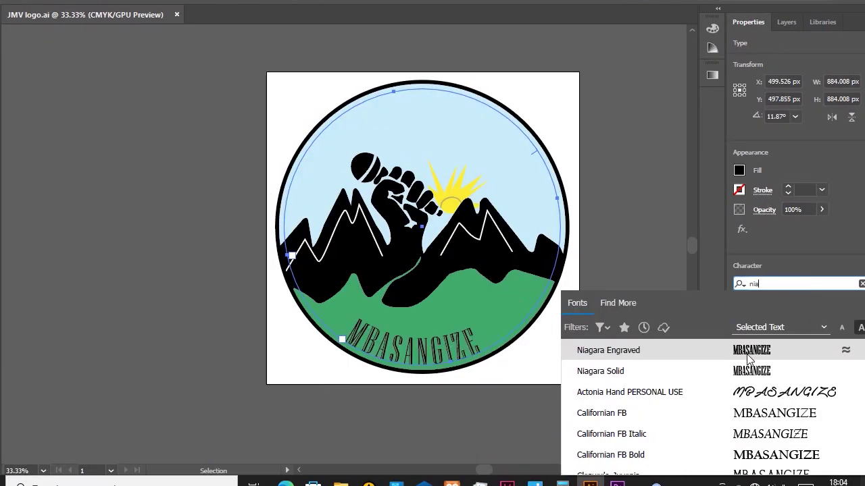
Change the MBASANGIZE text's font to Niagara Engraved.
{"action": "mouse_move", "coordinate": [534, 481]}
{"action": "mouse_move", "coordinate": [620, 429]}
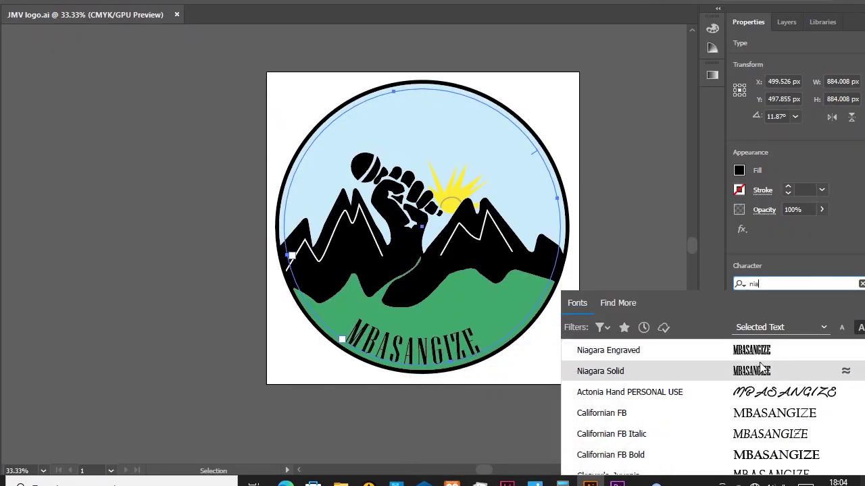
{"action": "left_click", "coordinate": [761, 361]}
Enlarge the MBASANGIZE text to 165 pt.
{"action": "left_click", "coordinate": [754, 315]}
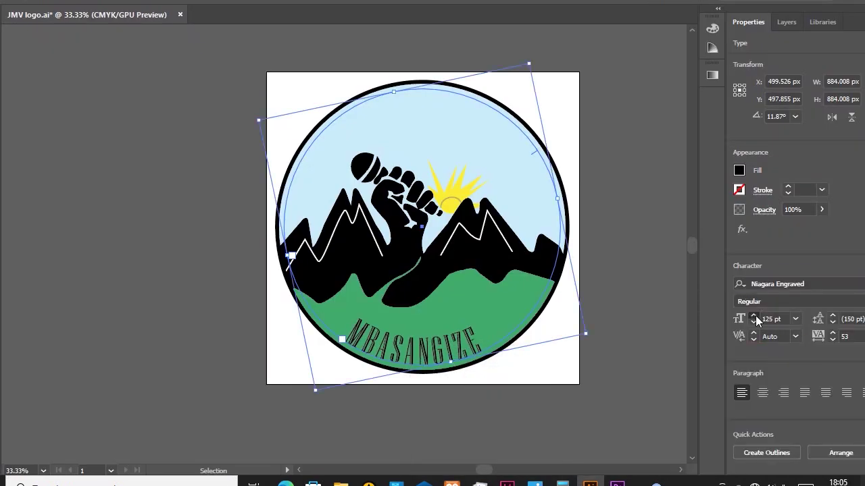
{"action": "left_click", "coordinate": [754, 315]}
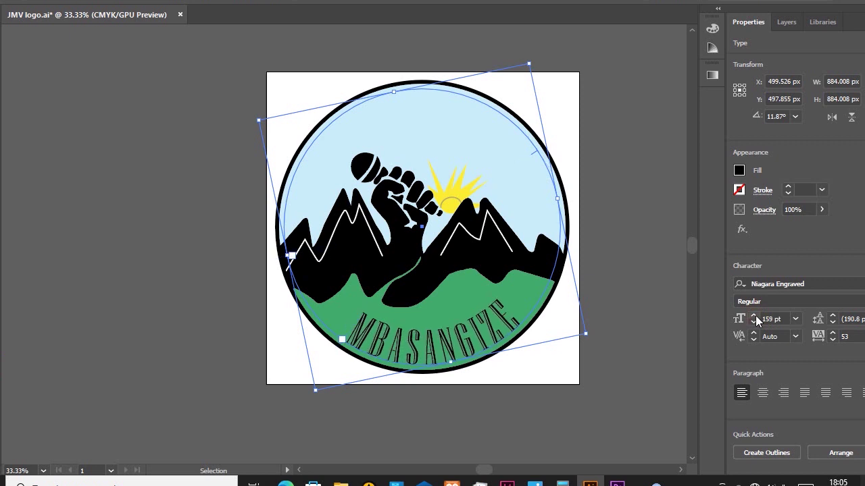
{"action": "left_click", "coordinate": [755, 317]}
{"action": "left_click", "coordinate": [755, 317]}
{"action": "left_click", "coordinate": [755, 317]}
{"action": "left_click", "coordinate": [755, 316]}
{"action": "left_click", "coordinate": [755, 316]}
{"action": "left_click", "coordinate": [755, 316]}
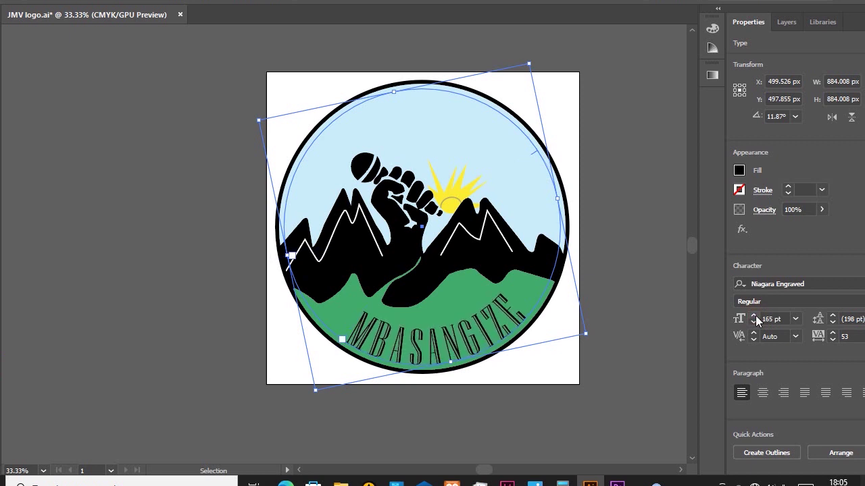
Nudge the curved MBASANGIZE text down about 2 px and deselect it.
{"action": "key", "text": "Down"}
{"action": "key", "text": "Down"}
{"action": "key", "text": "Down"}
{"action": "key", "text": "Down"}
{"action": "key", "text": "Down"}
{"action": "key", "text": "Down"}
{"action": "key", "text": "Down"}
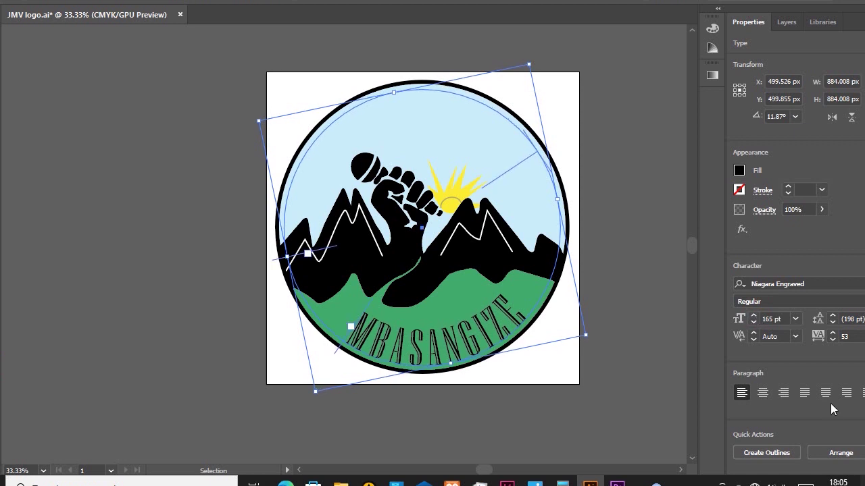
{"action": "left_click", "coordinate": [644, 335]}
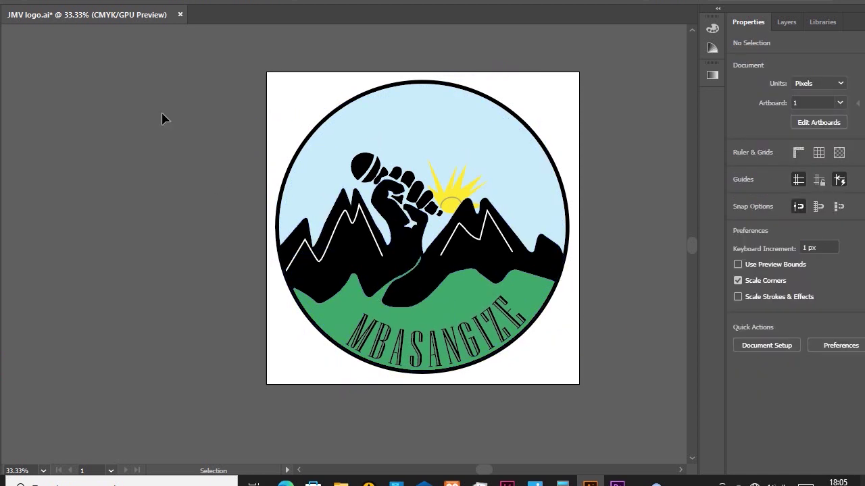
Export artboard 1 as a JPEG named "JMV logo" in the Logo folder, with Use Artboards enabled.
{"action": "left_click", "coordinate": [54, 4]}
{"action": "mouse_move", "coordinate": [217, 231]}
{"action": "left_click", "coordinate": [272, 246]}
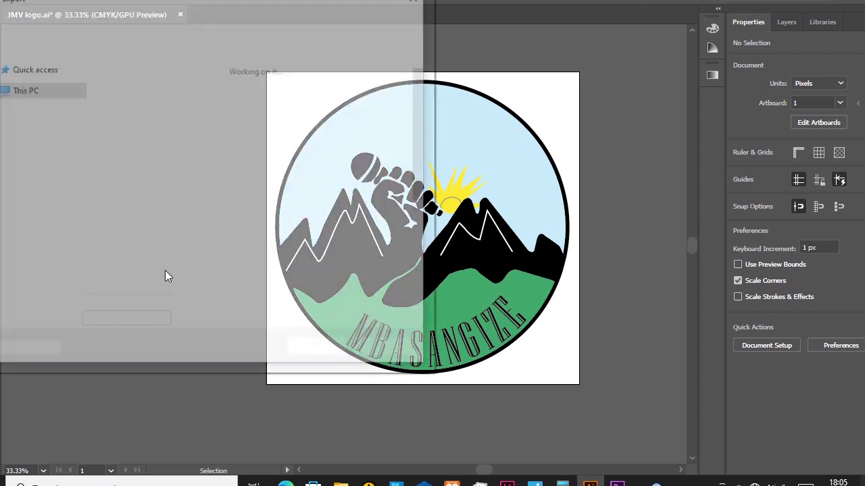
{"action": "left_click", "coordinate": [370, 116]}
{"action": "double_click", "coordinate": [144, 238]}
{"action": "key", "text": "BackSpace"}
{"action": "key", "text": "BackSpace"}
{"action": "left_click", "coordinate": [305, 350]}
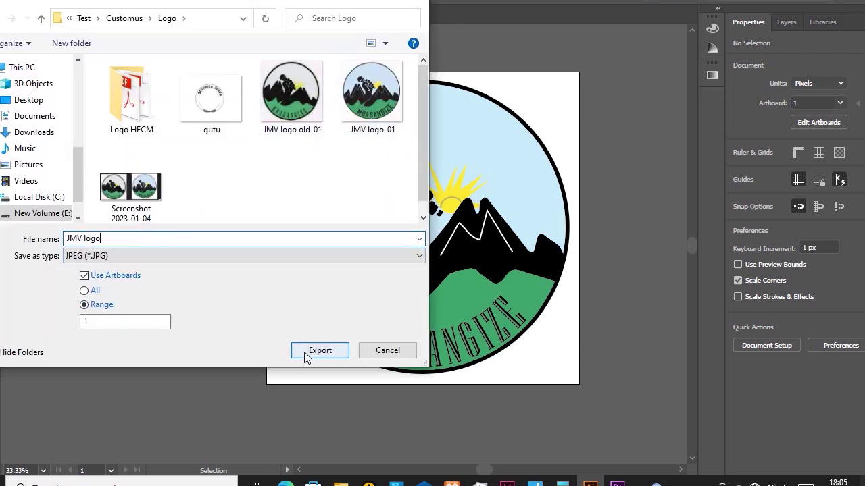
{"action": "left_click", "coordinate": [212, 247]}
{"action": "left_click", "coordinate": [273, 101]}
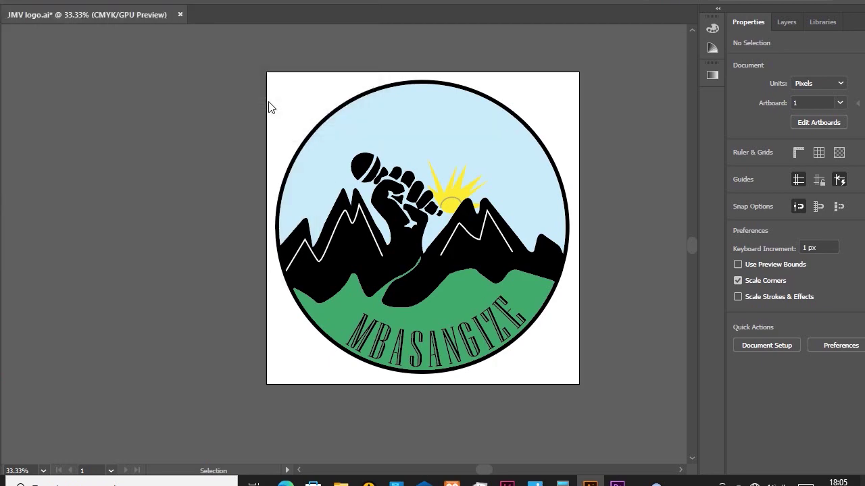